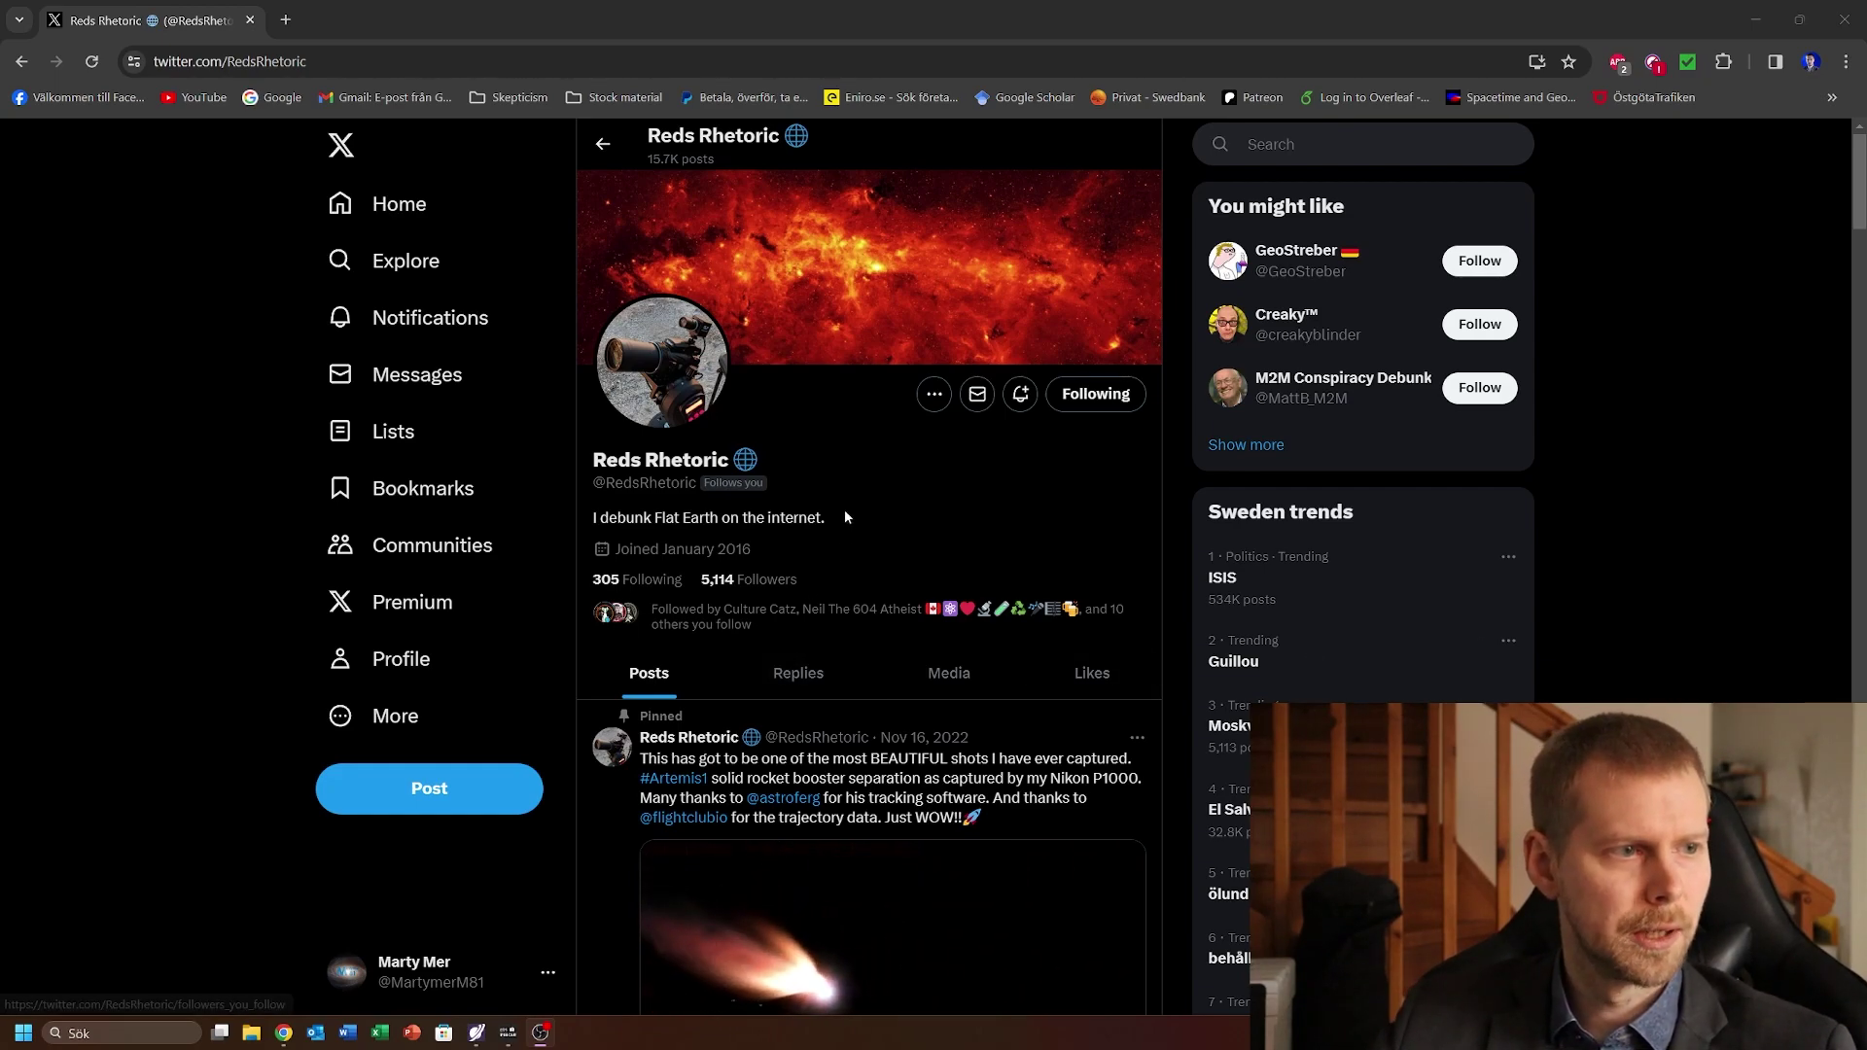
# Browse the posts on the Reds Rhetoric profile, from the pinned post down through the March entries.
pyautogui.scroll(-12, 859, 488)
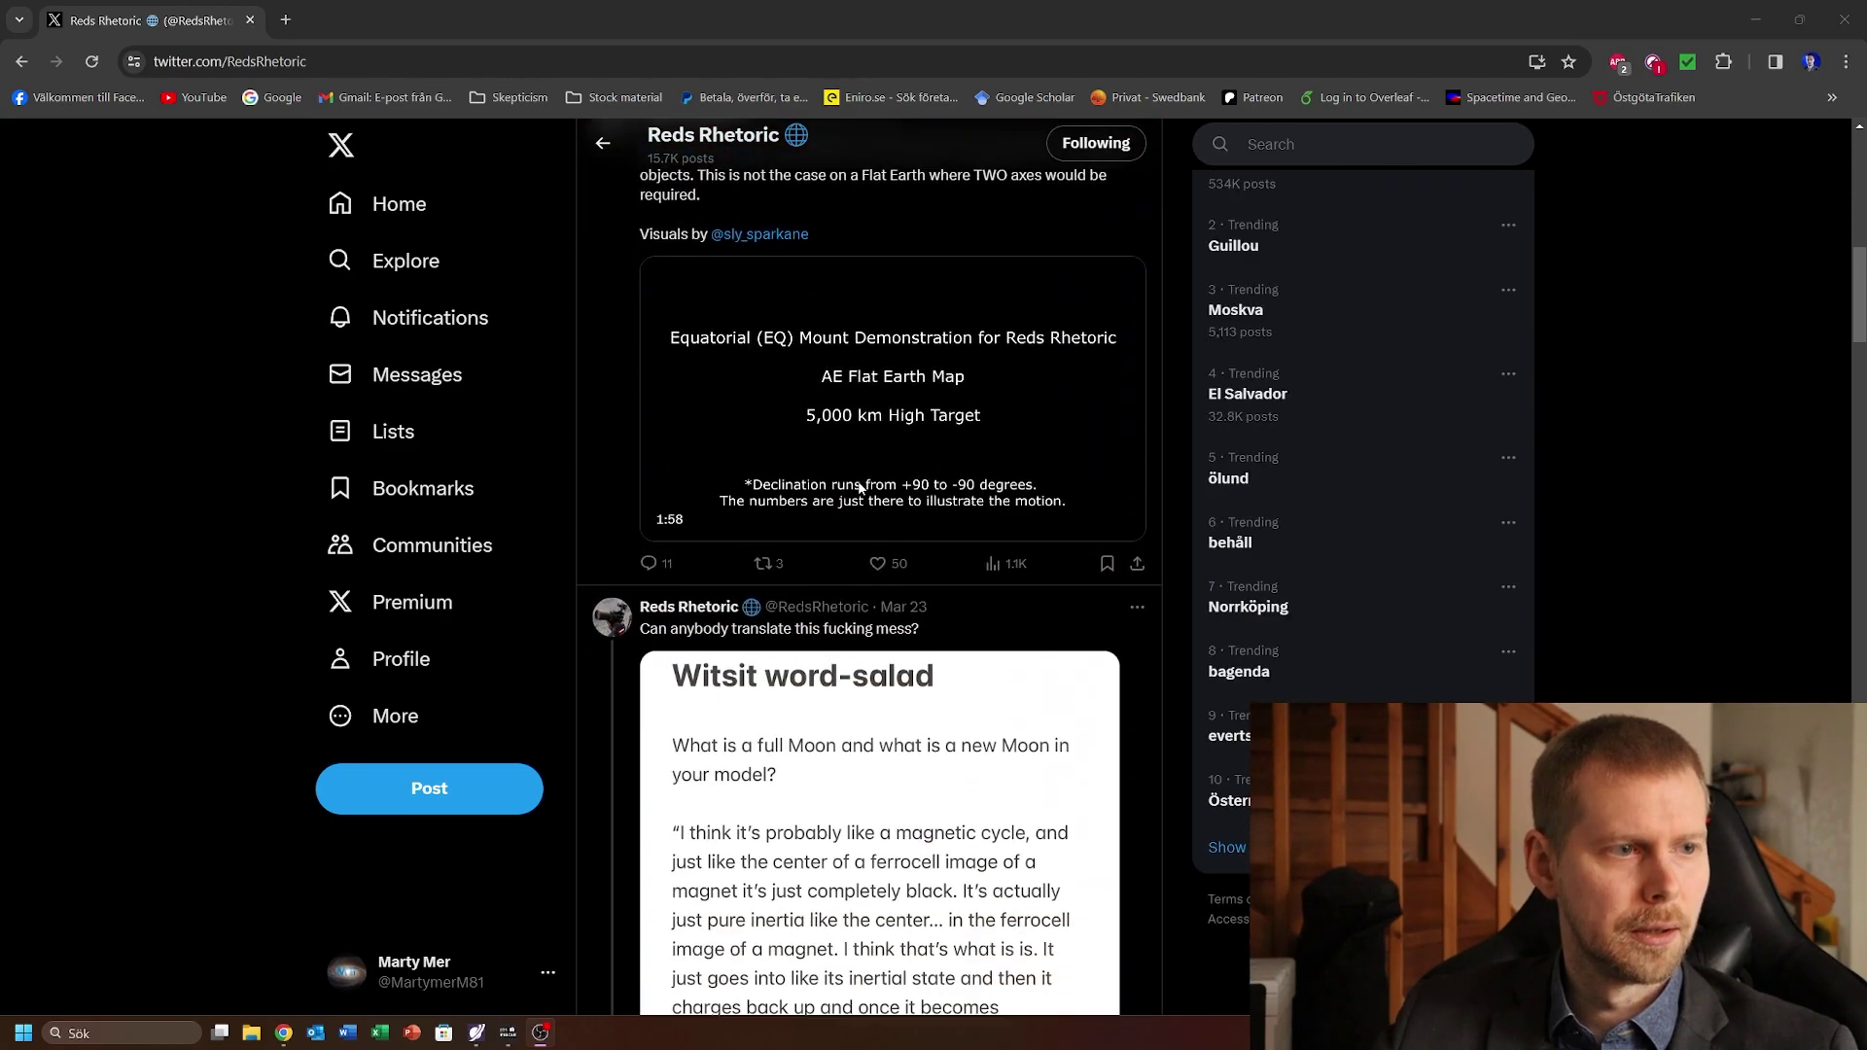
pyautogui.scroll(-15, 859, 488)
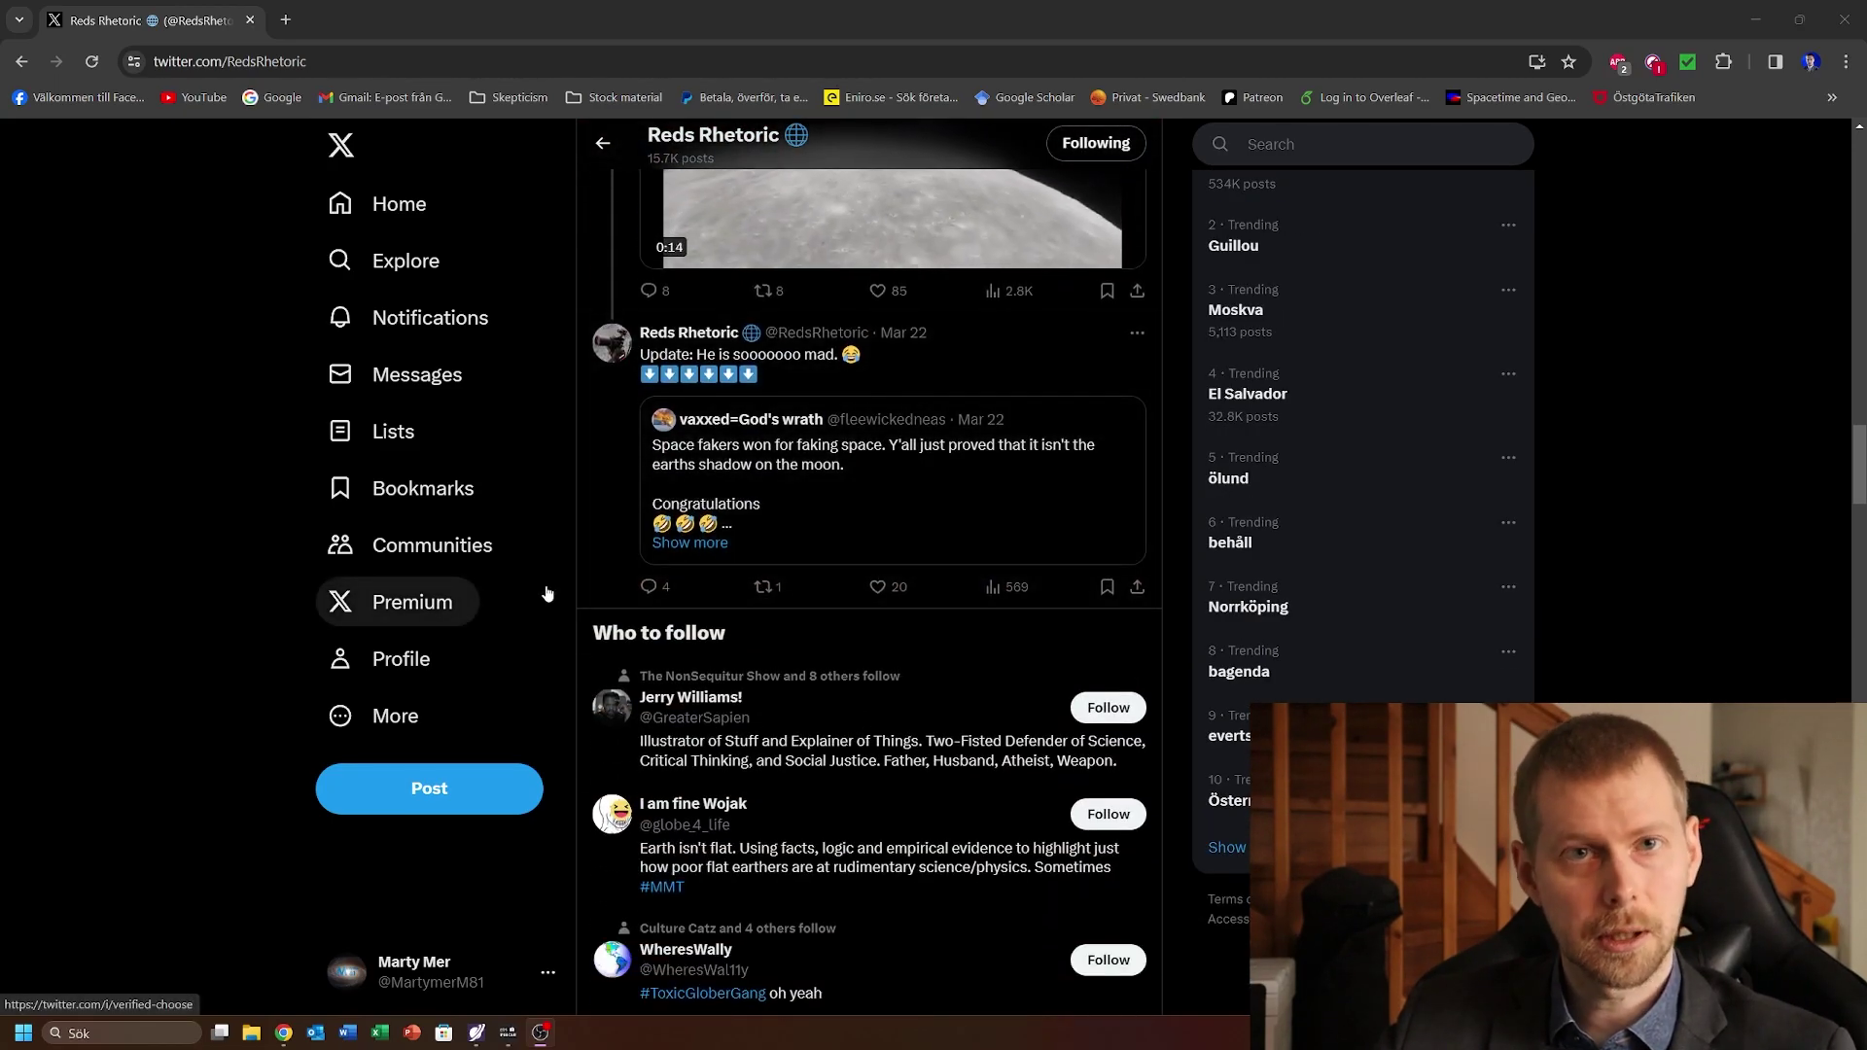
pyautogui.scroll(-15, 545, 589)
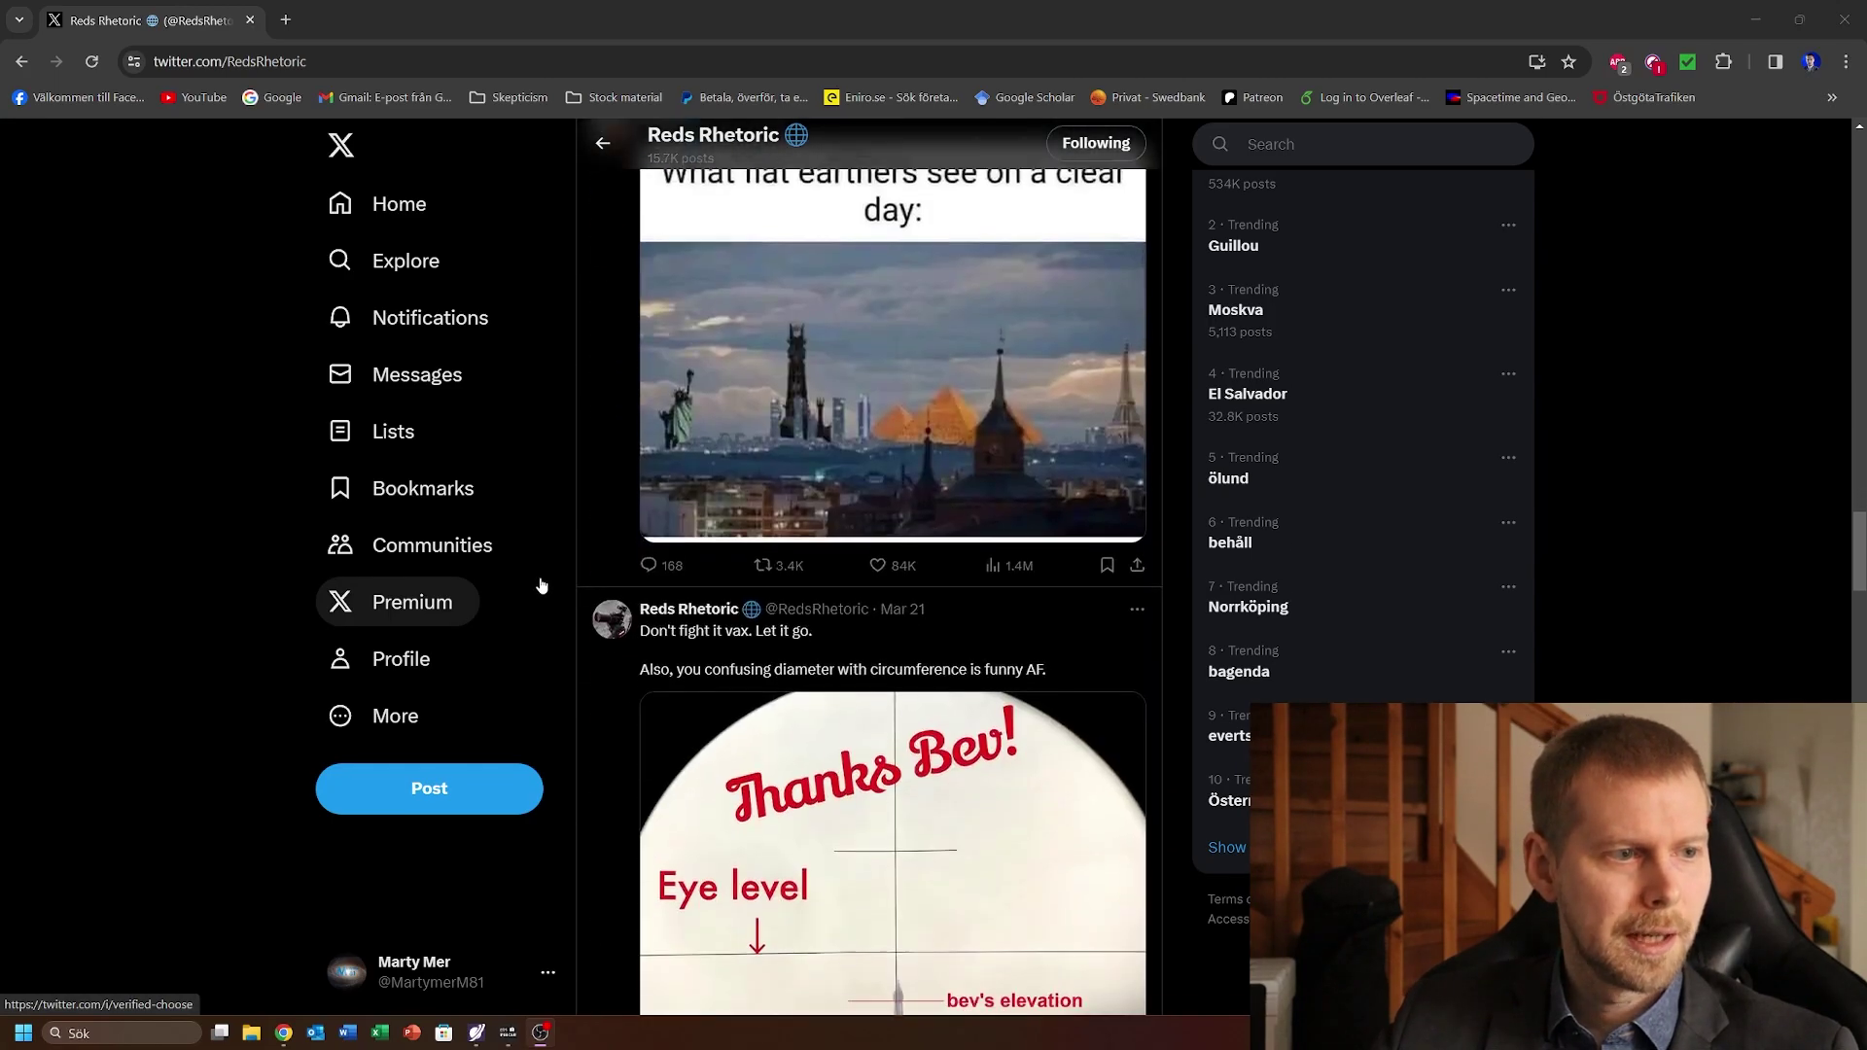
pyautogui.scroll(-15, 535, 580)
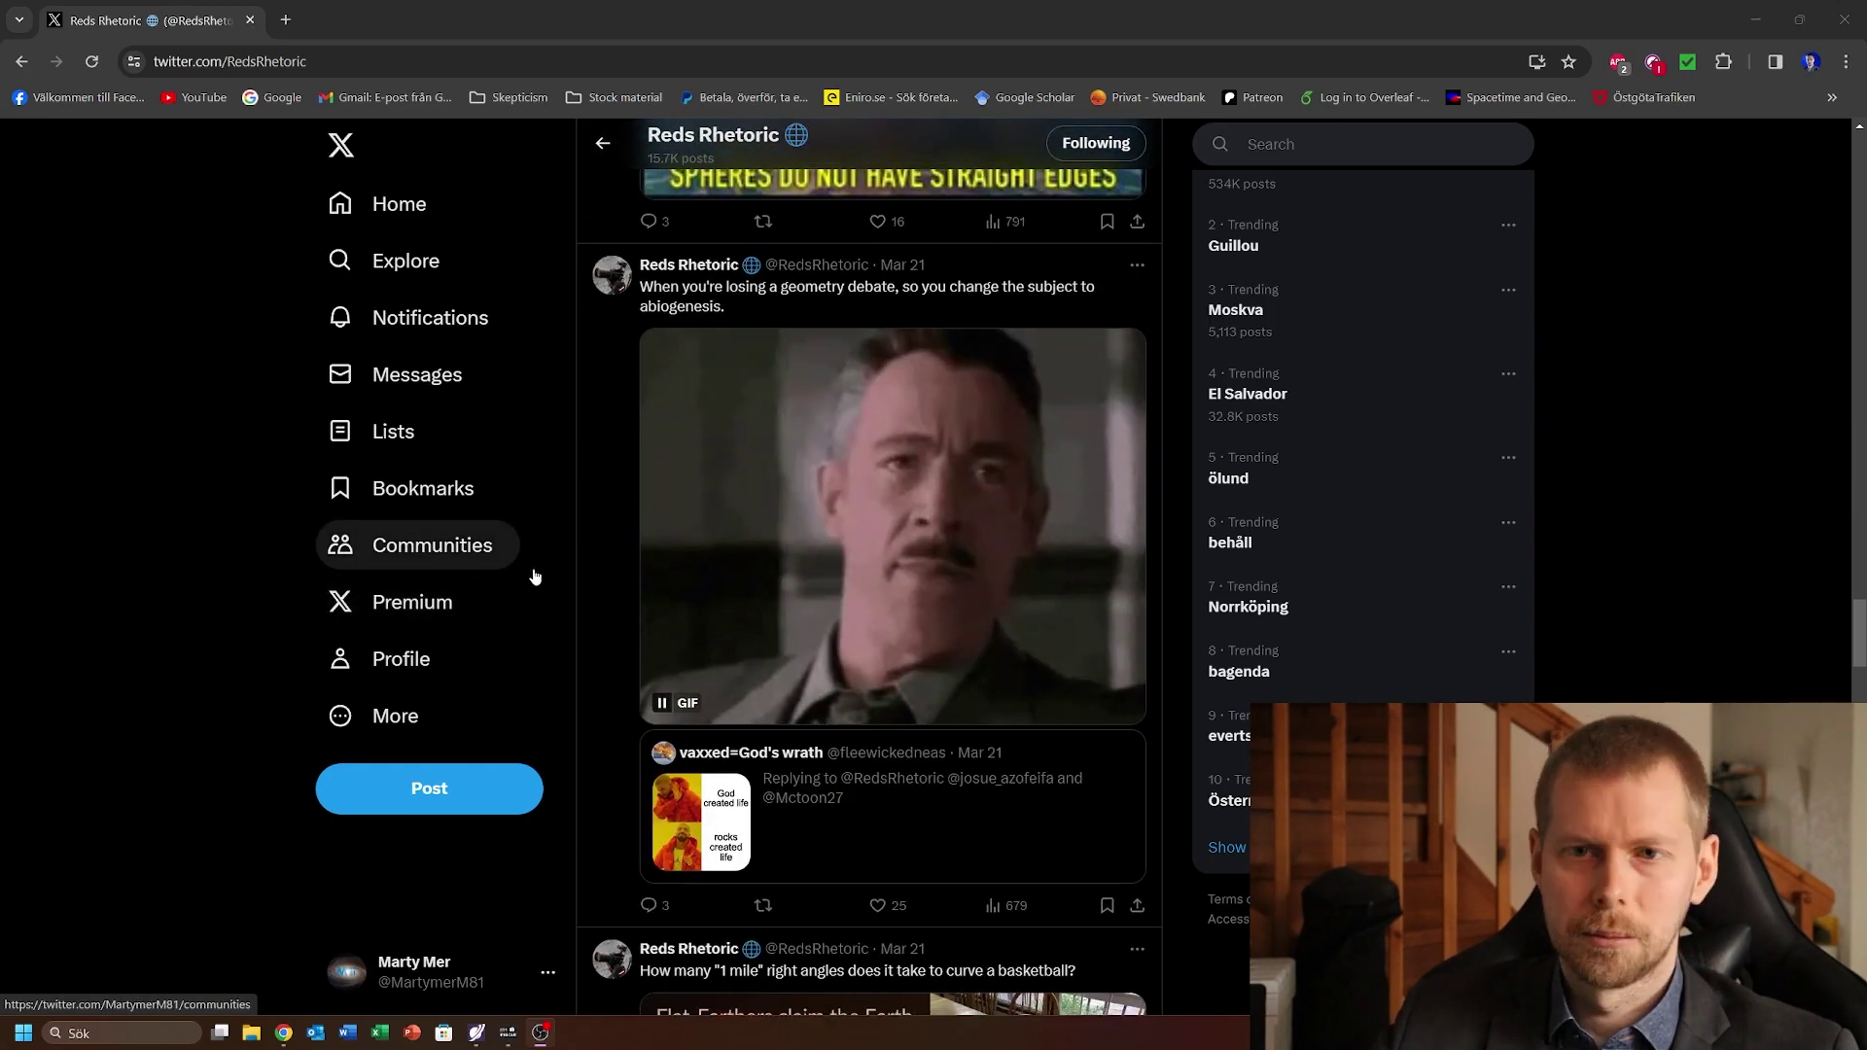
pyautogui.scroll(-15, 536, 577)
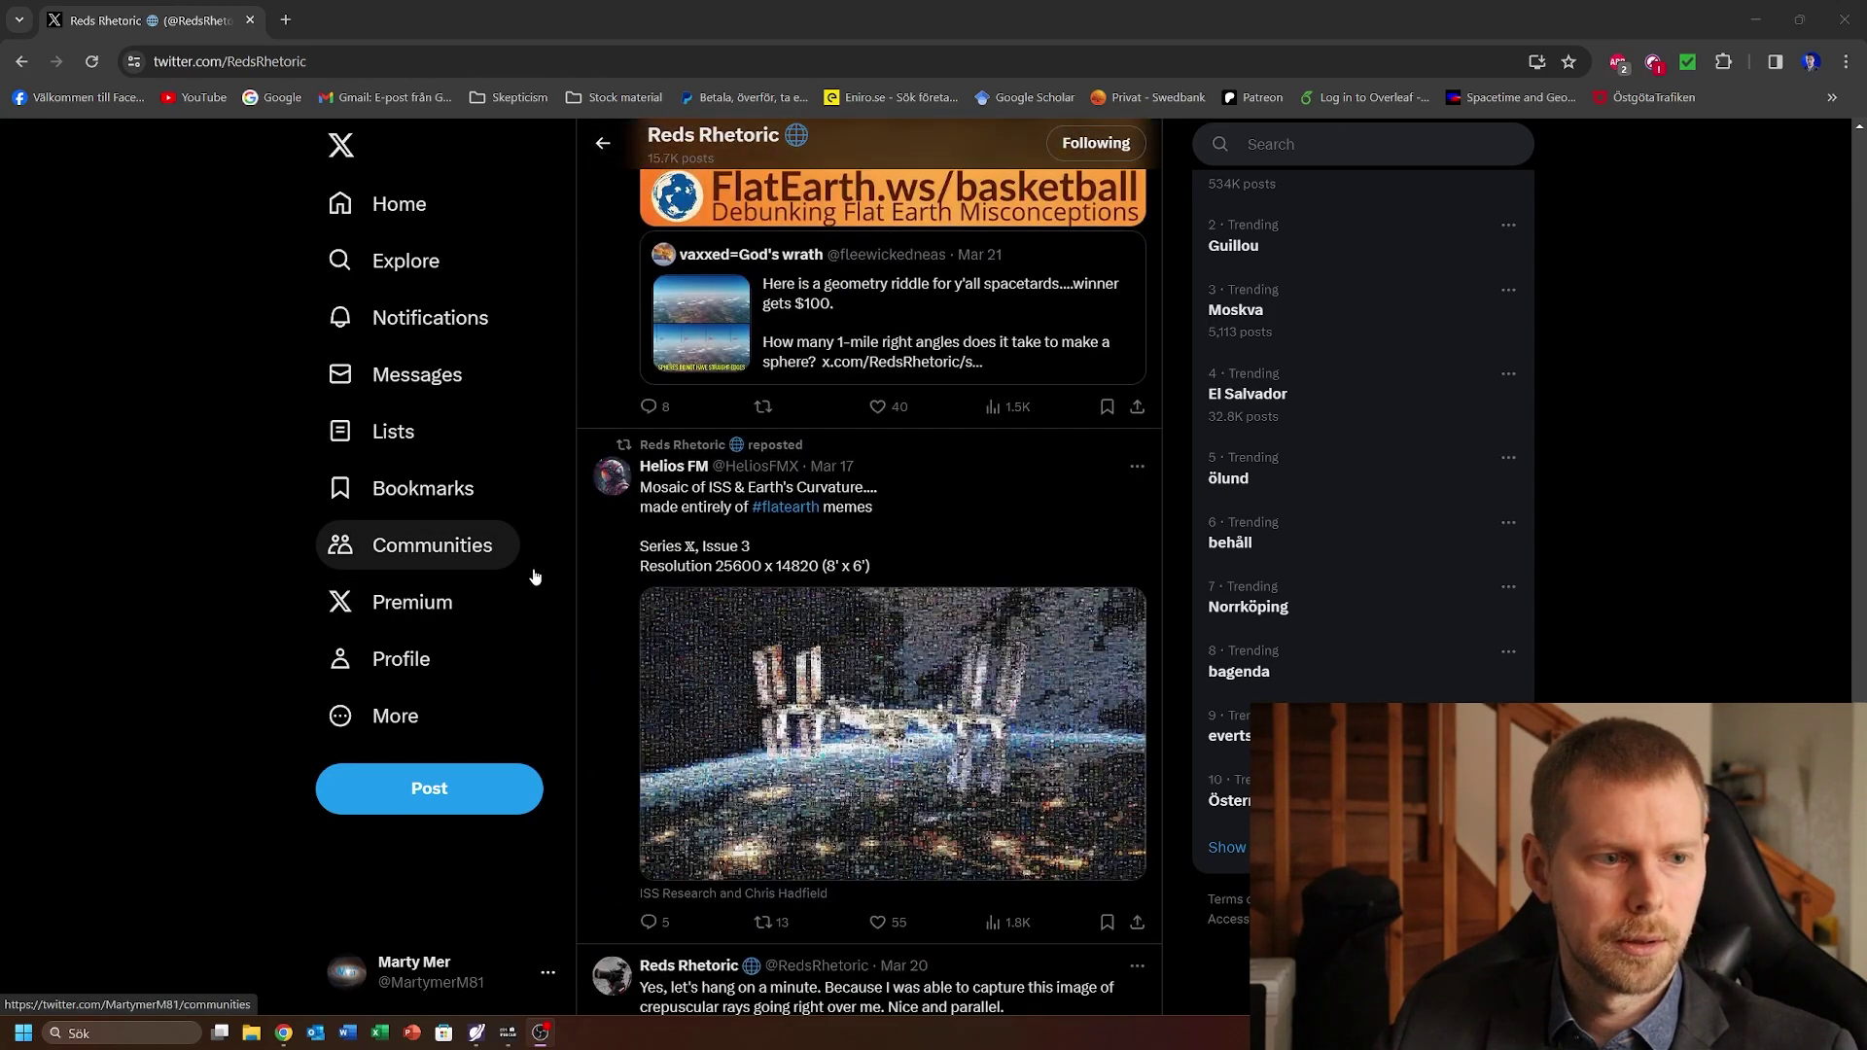
pyautogui.scroll(-15, 534, 577)
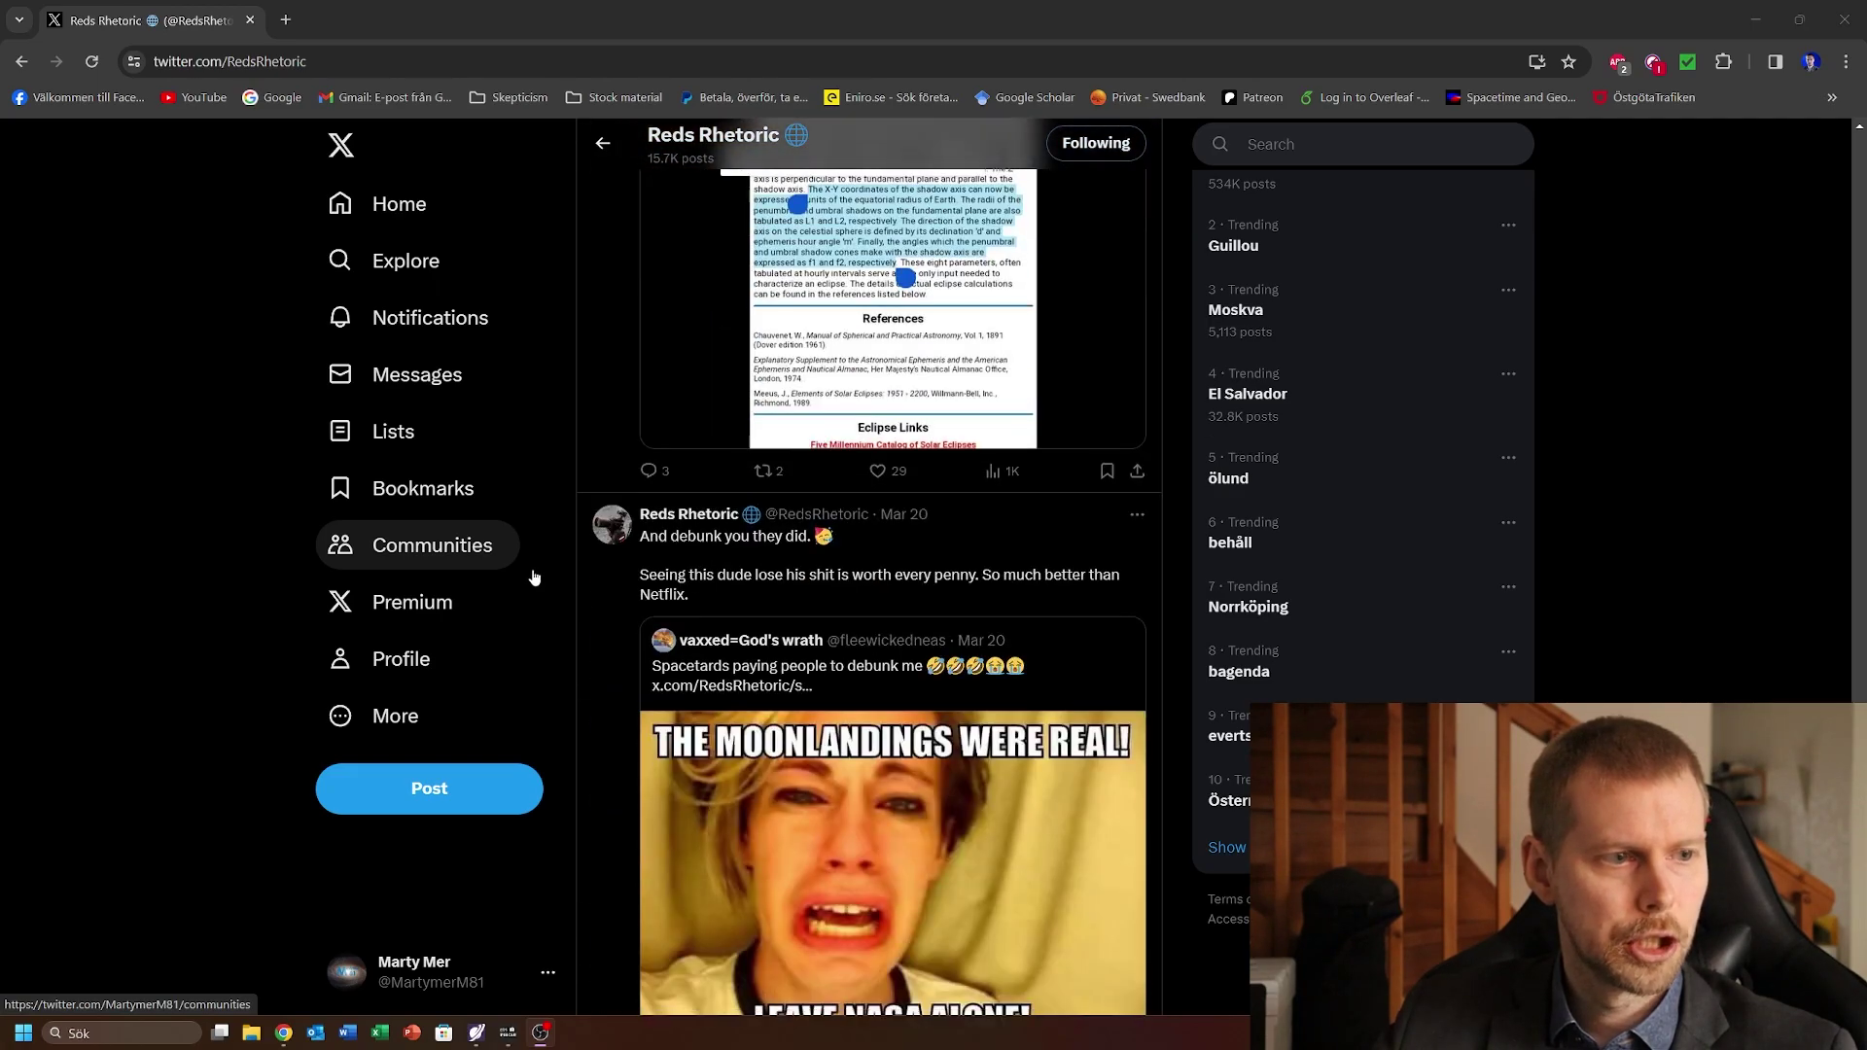
pyautogui.scroll(-4, 534, 579)
pyautogui.scroll(4, 532, 588)
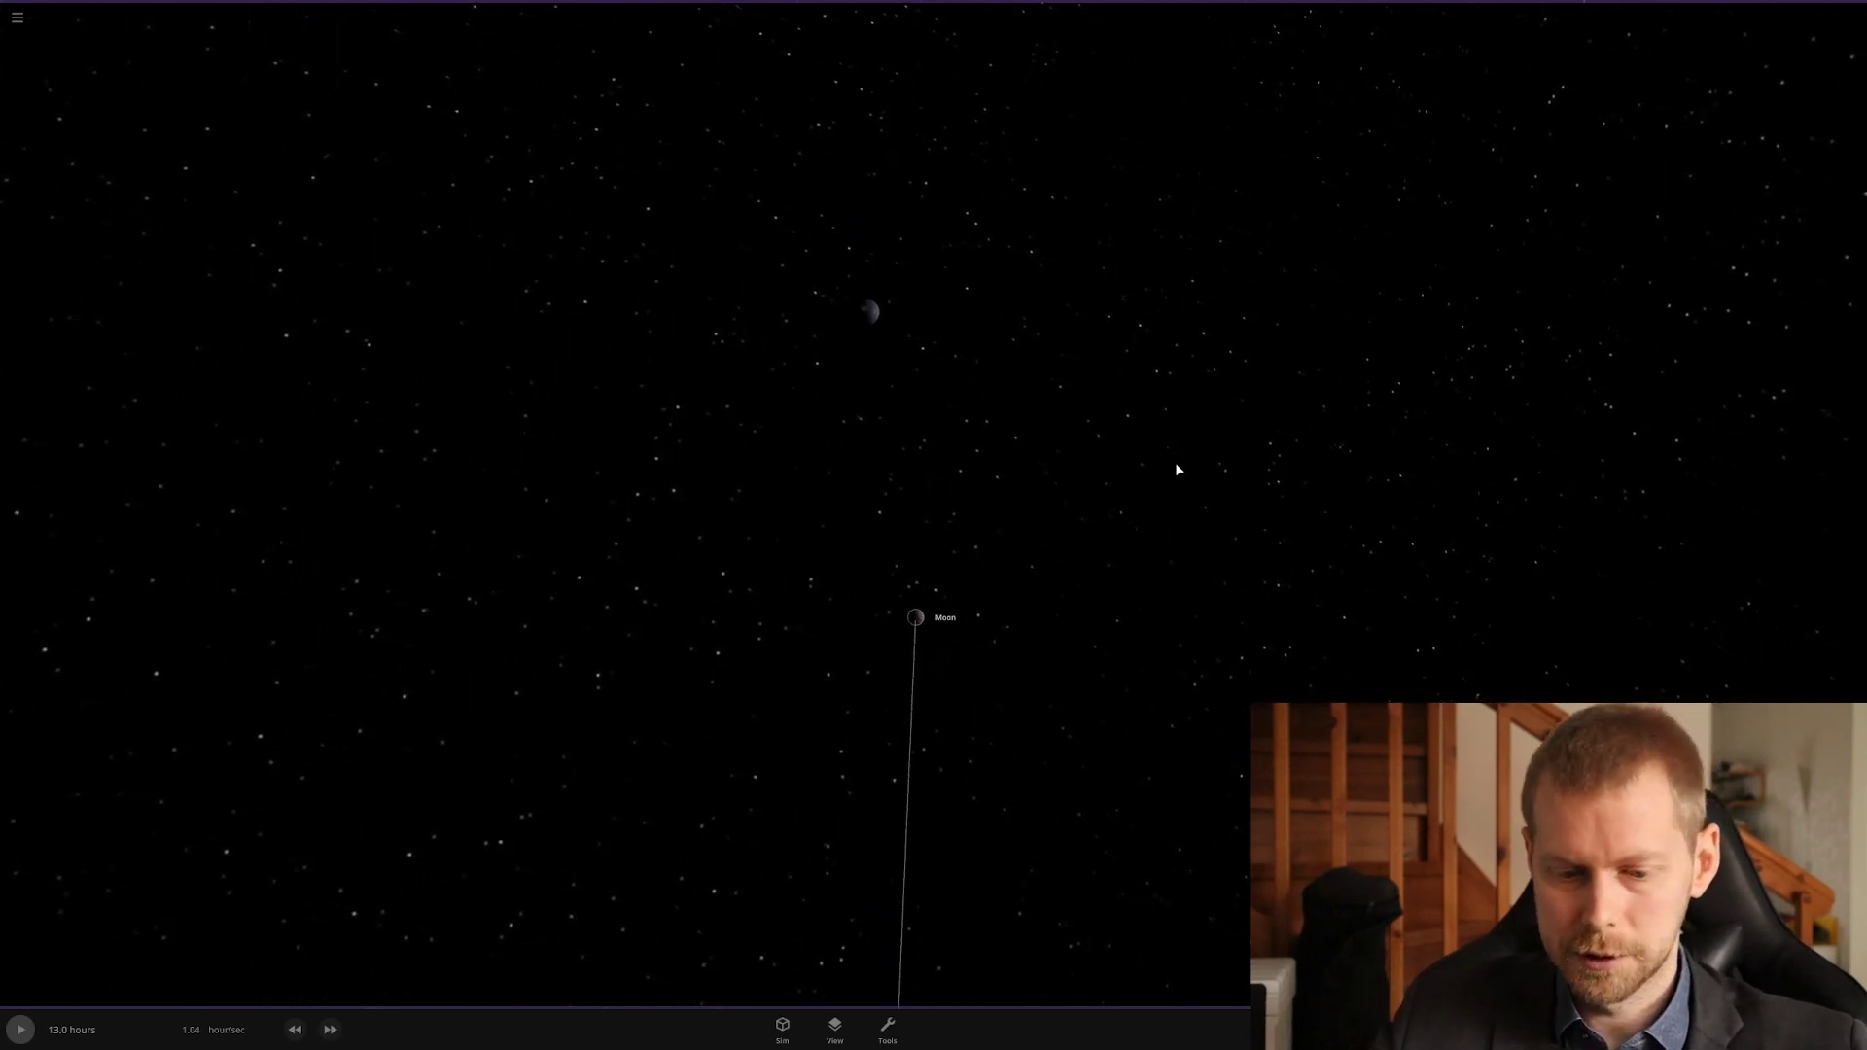
# Examine the Moon, the orbit lines and the Earth in the space simulation from several distances and angles.
pyautogui.scroll(-5, 1167, 452)
pyautogui.moveTo(1151, 383); pyautogui.dragTo(1379, 352)
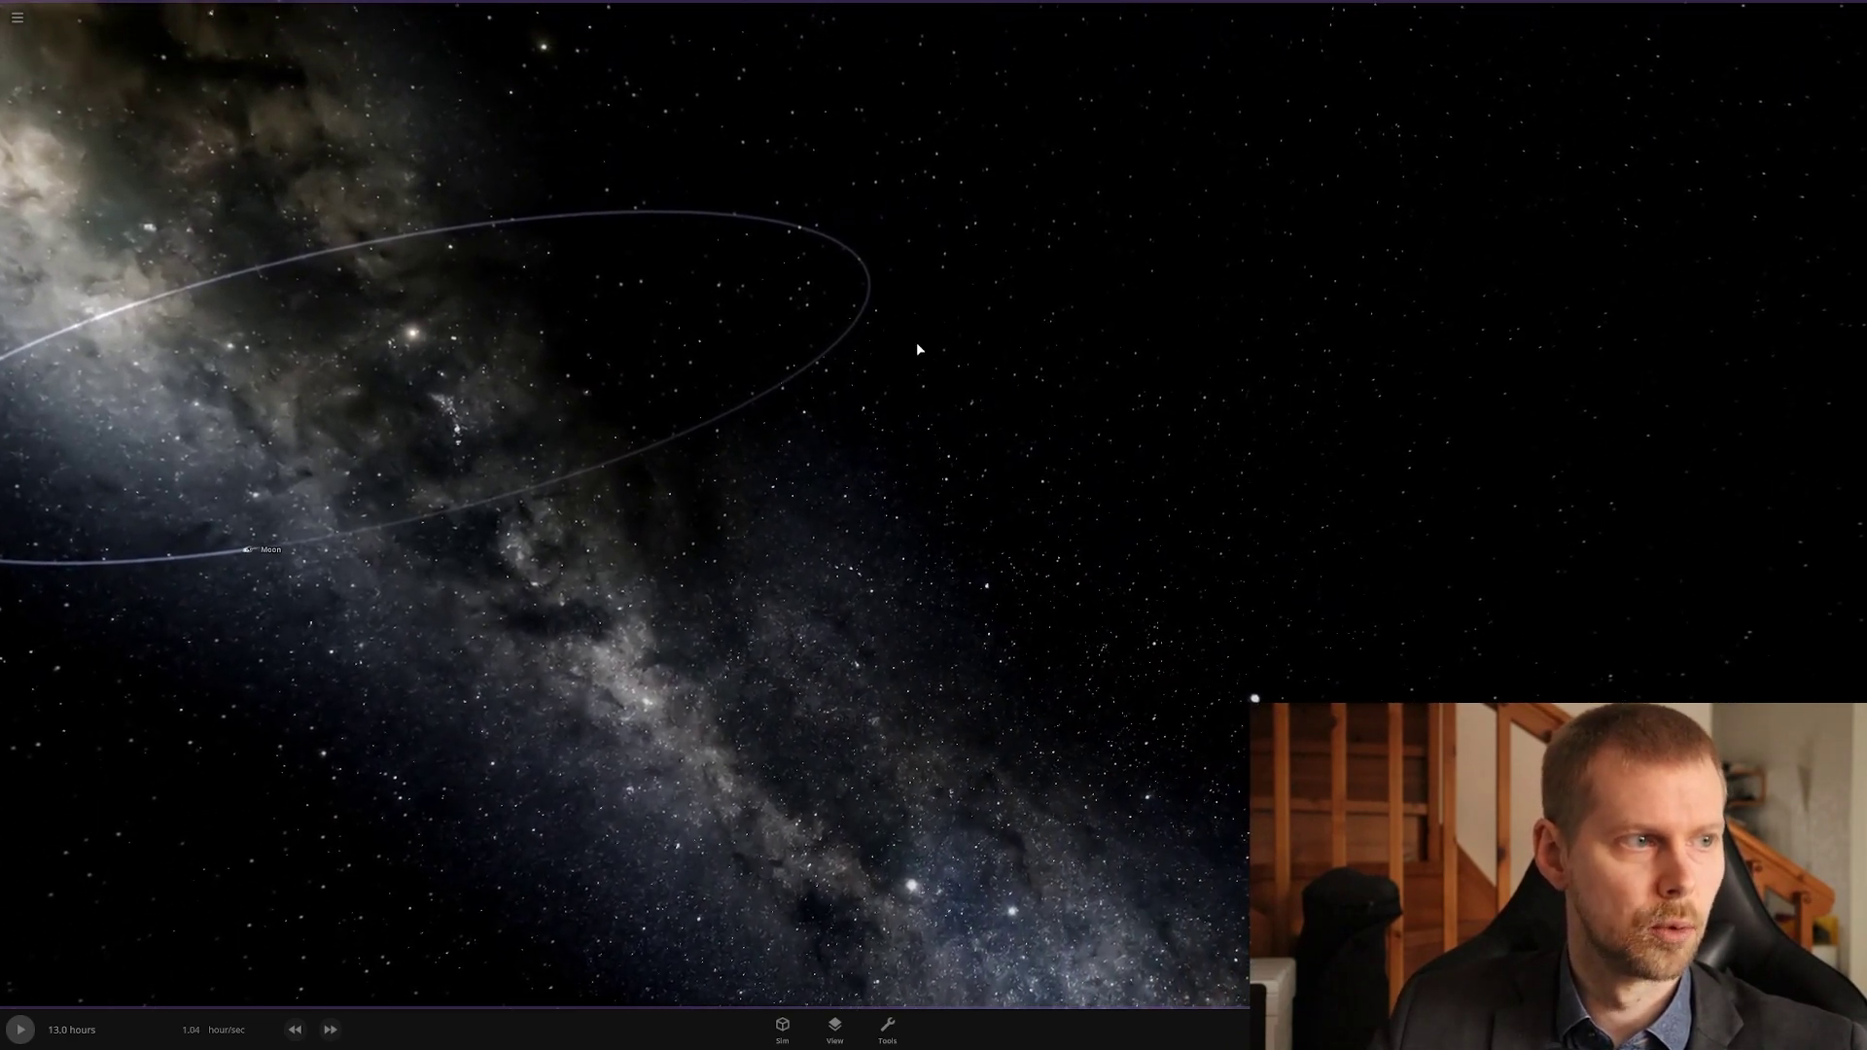
pyautogui.press('a')
pyautogui.moveTo(918, 342); pyautogui.dragTo(1004, 334)
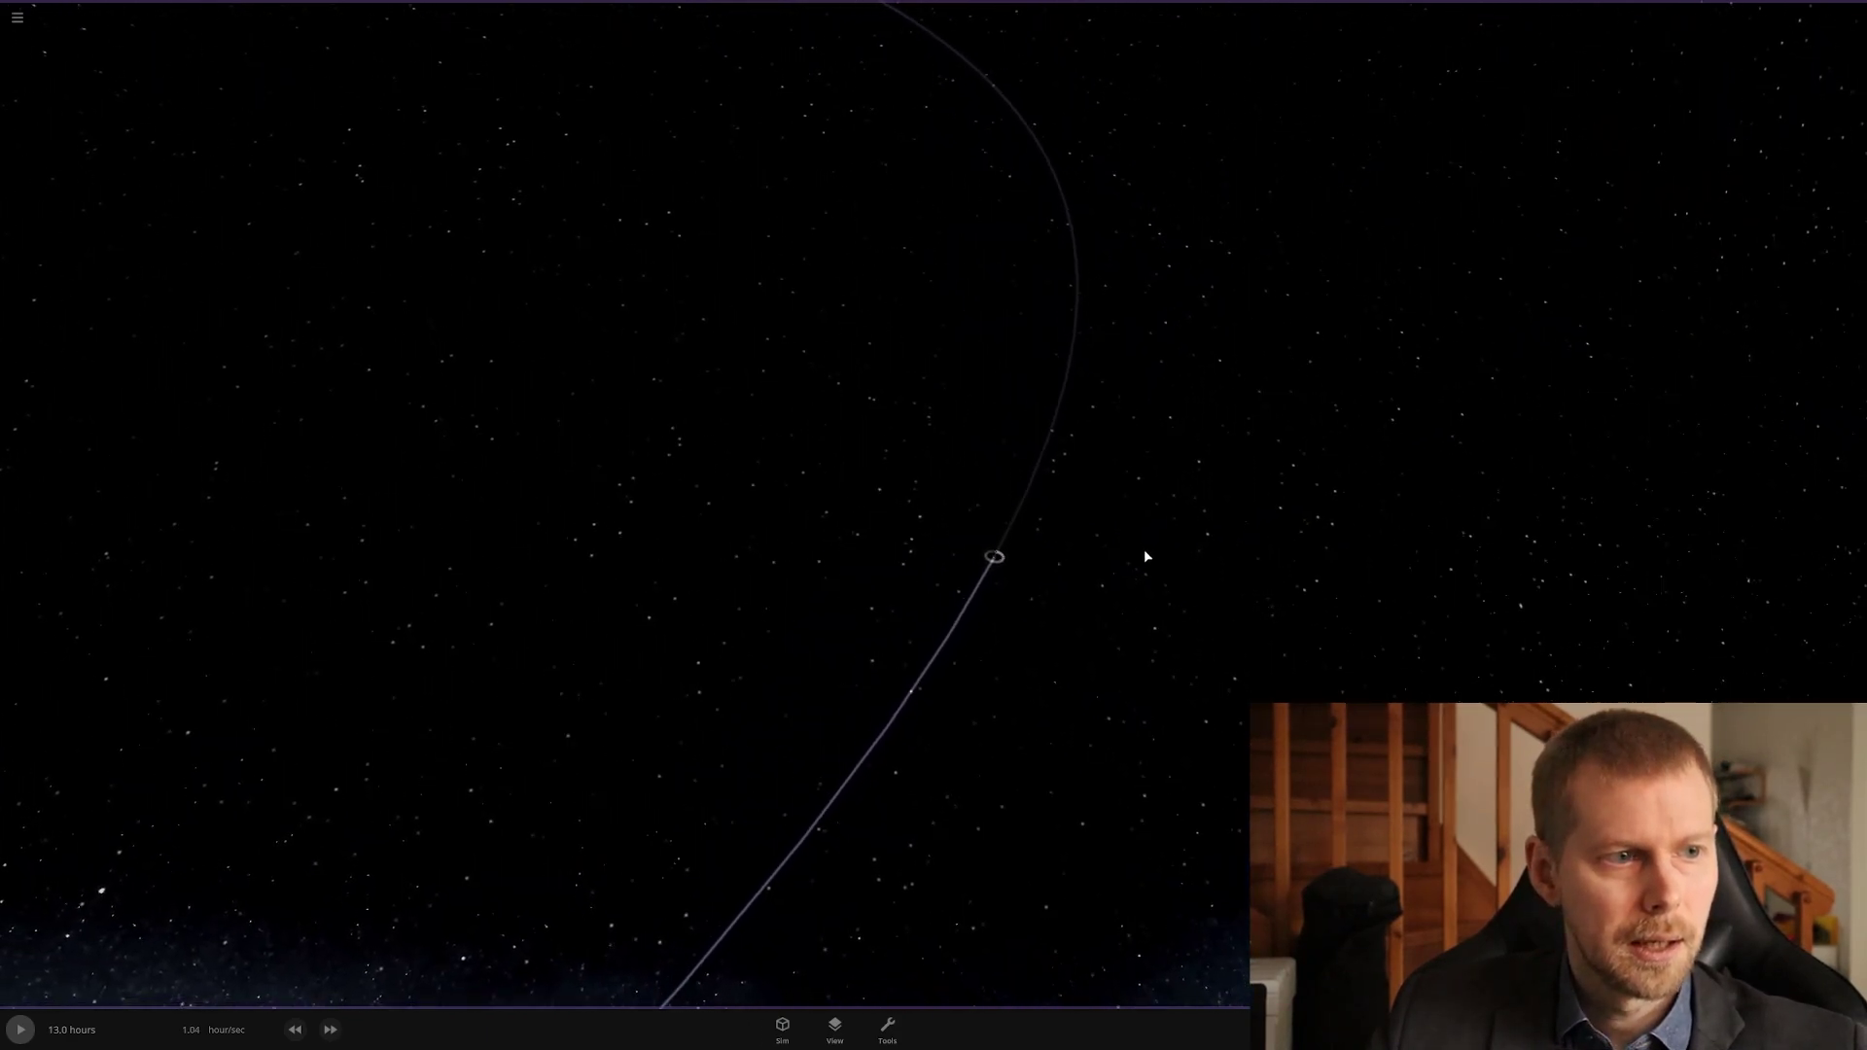
pyautogui.click(989, 489)
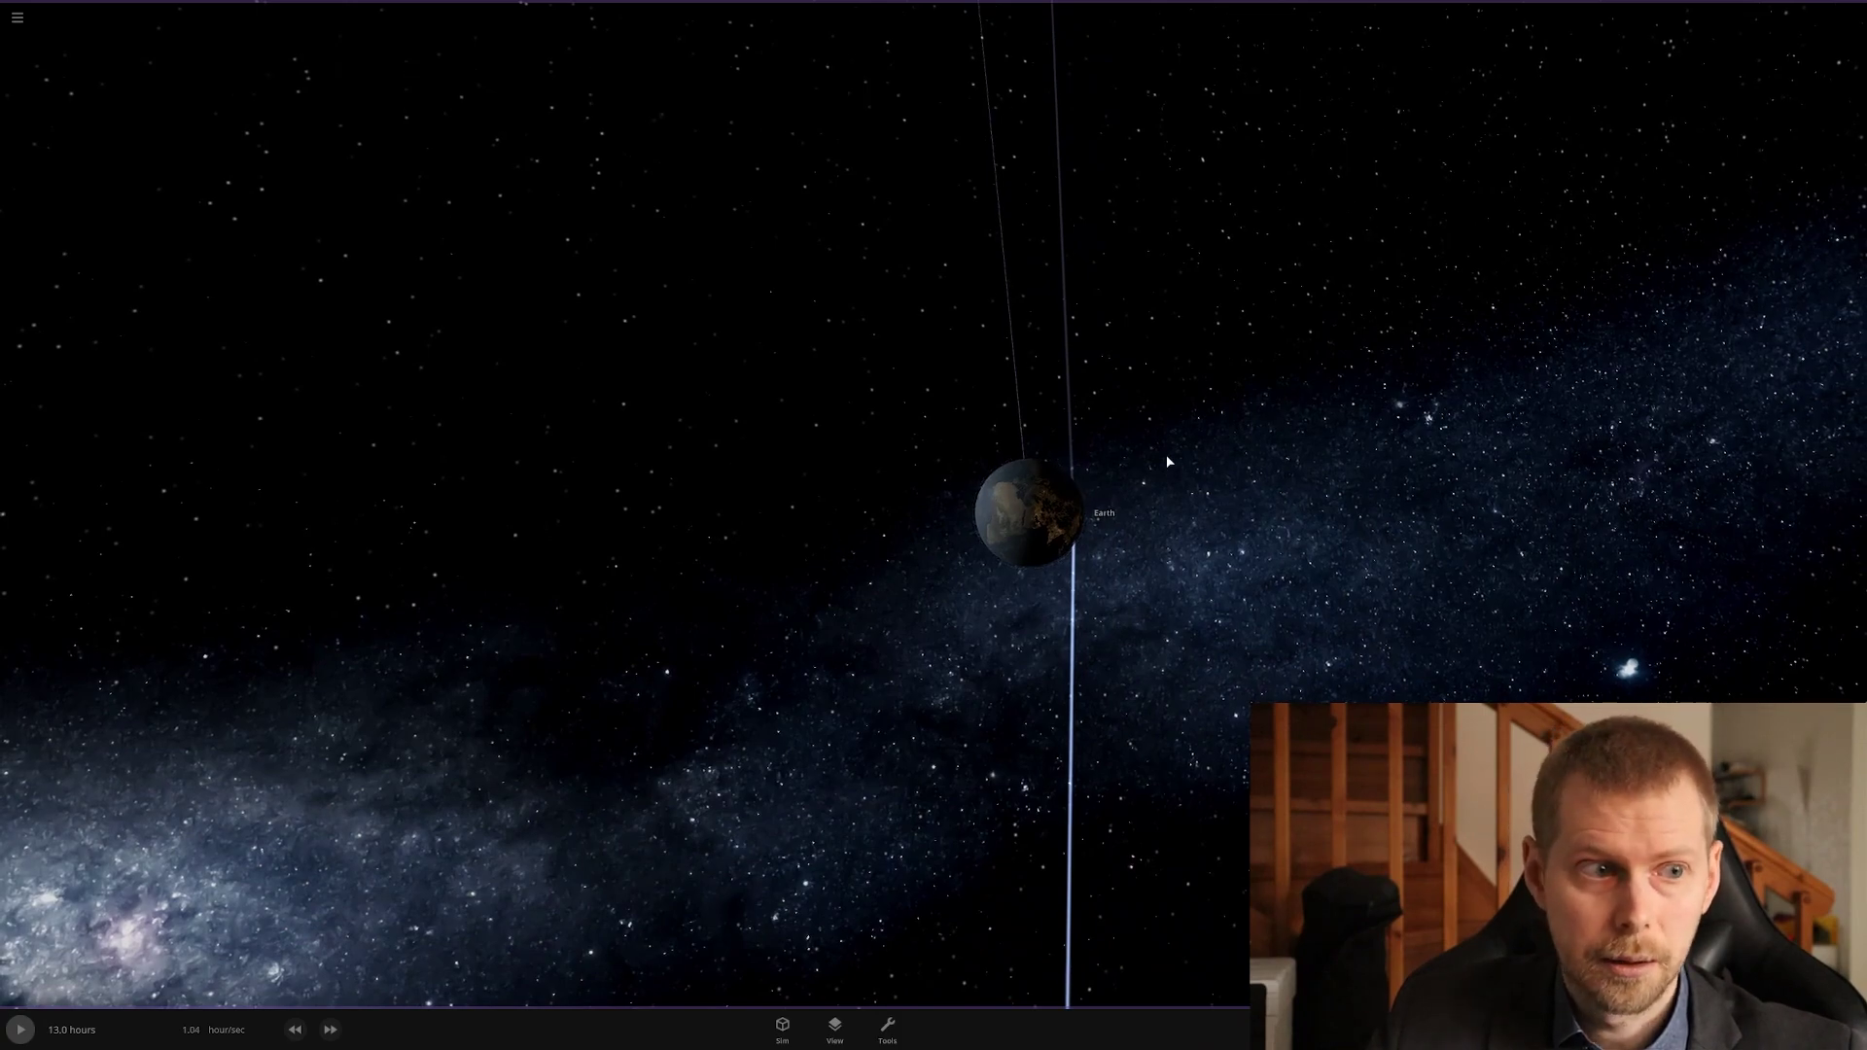
pyautogui.moveTo(1158, 452); pyautogui.dragTo(956, 649)
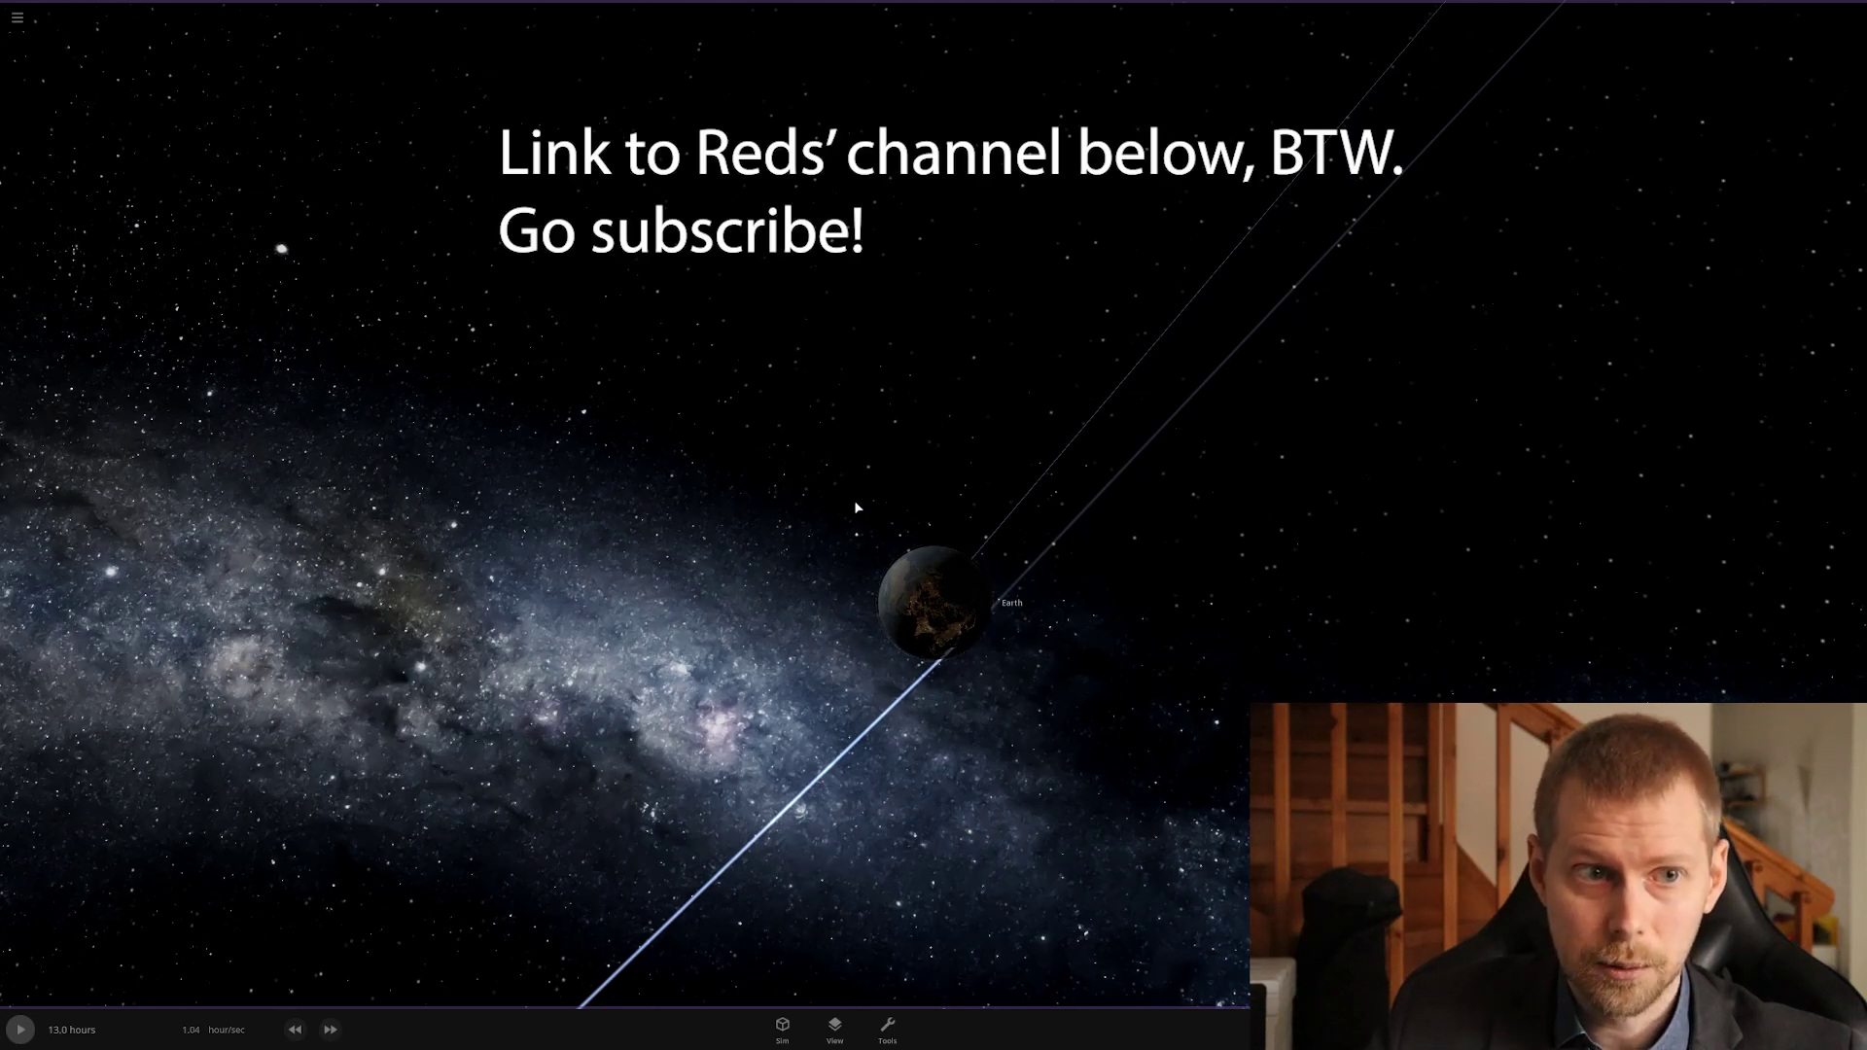
pyautogui.moveTo(854, 498); pyautogui.dragTo(1257, 645)
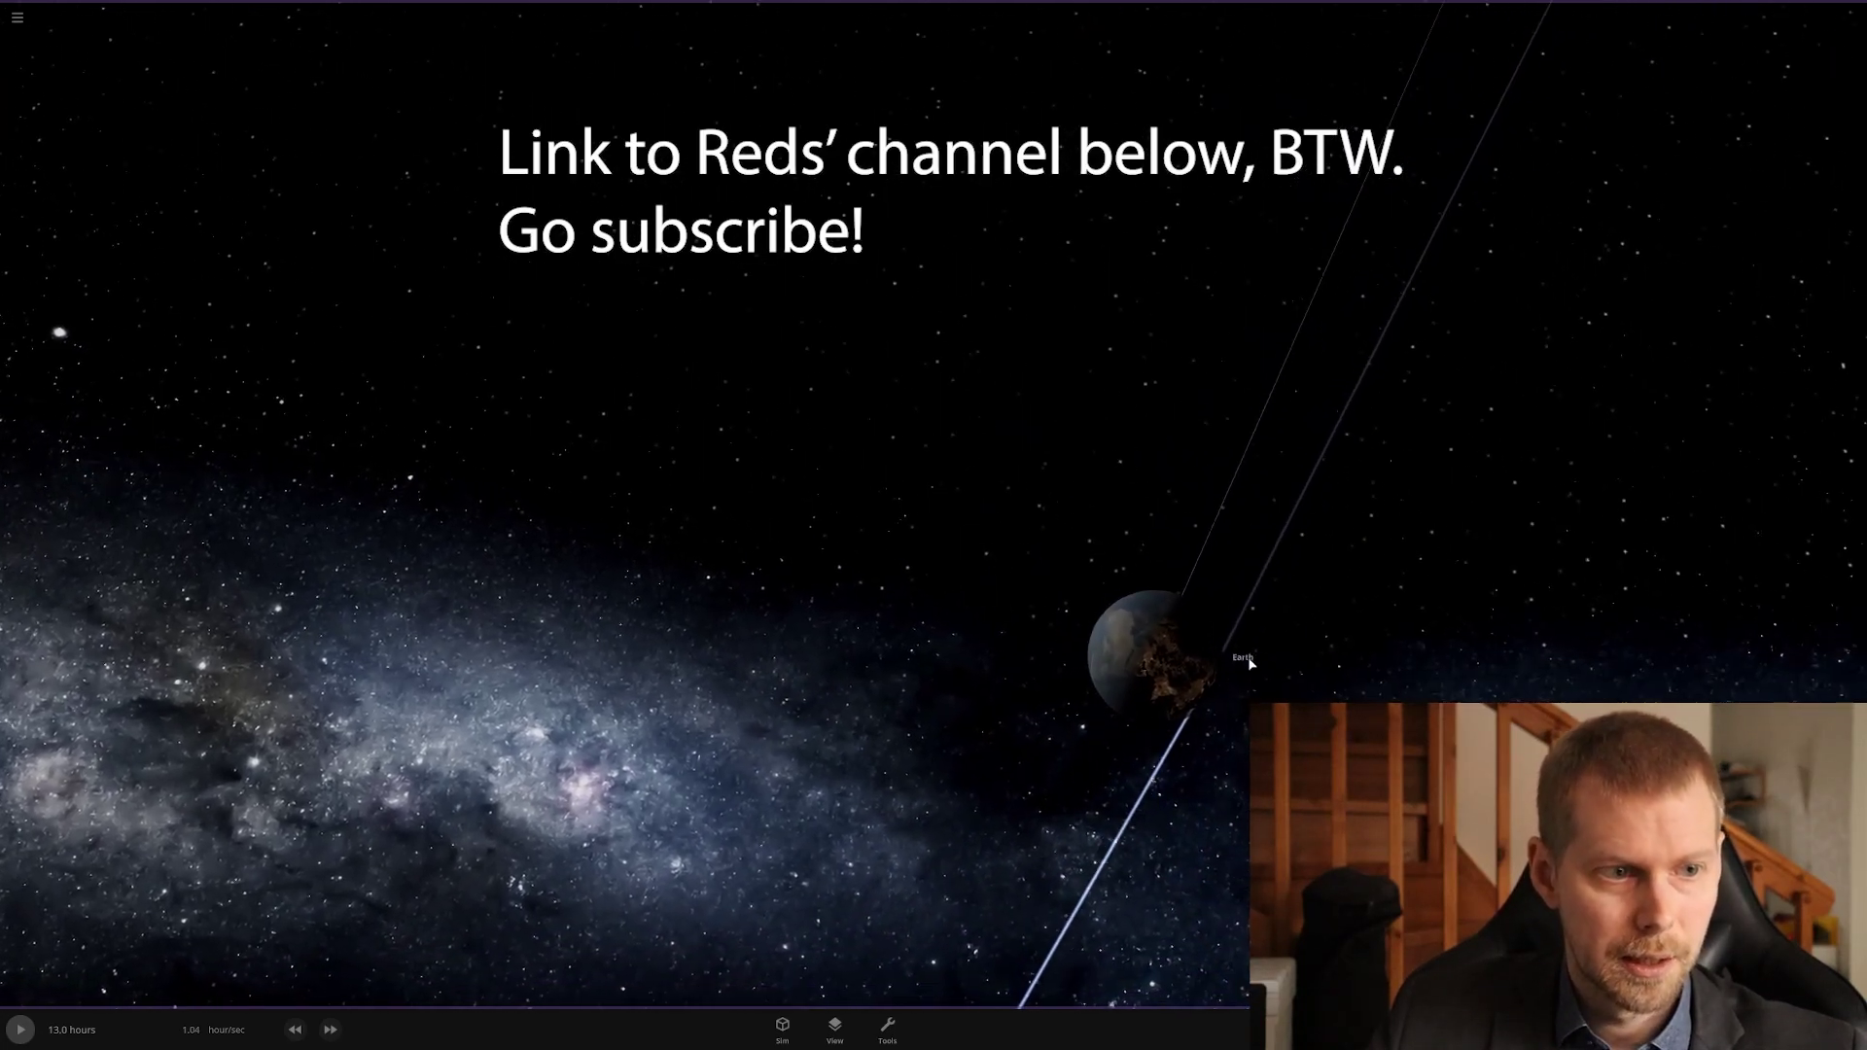
# Run the simulation briefly with Earth in view, and pause it.
pyautogui.scroll(3, 443, 877)
pyautogui.moveTo(443, 877); pyautogui.dragTo(1017, 616)
pyautogui.click(21, 1030)
pyautogui.moveTo(271, 680); pyautogui.dragTo(288, 470)
pyautogui.press('space')
# Centre the view on Earth, resume the simulation, and view the rotating planet from its day side.
pyautogui.doubleClick(856, 621)
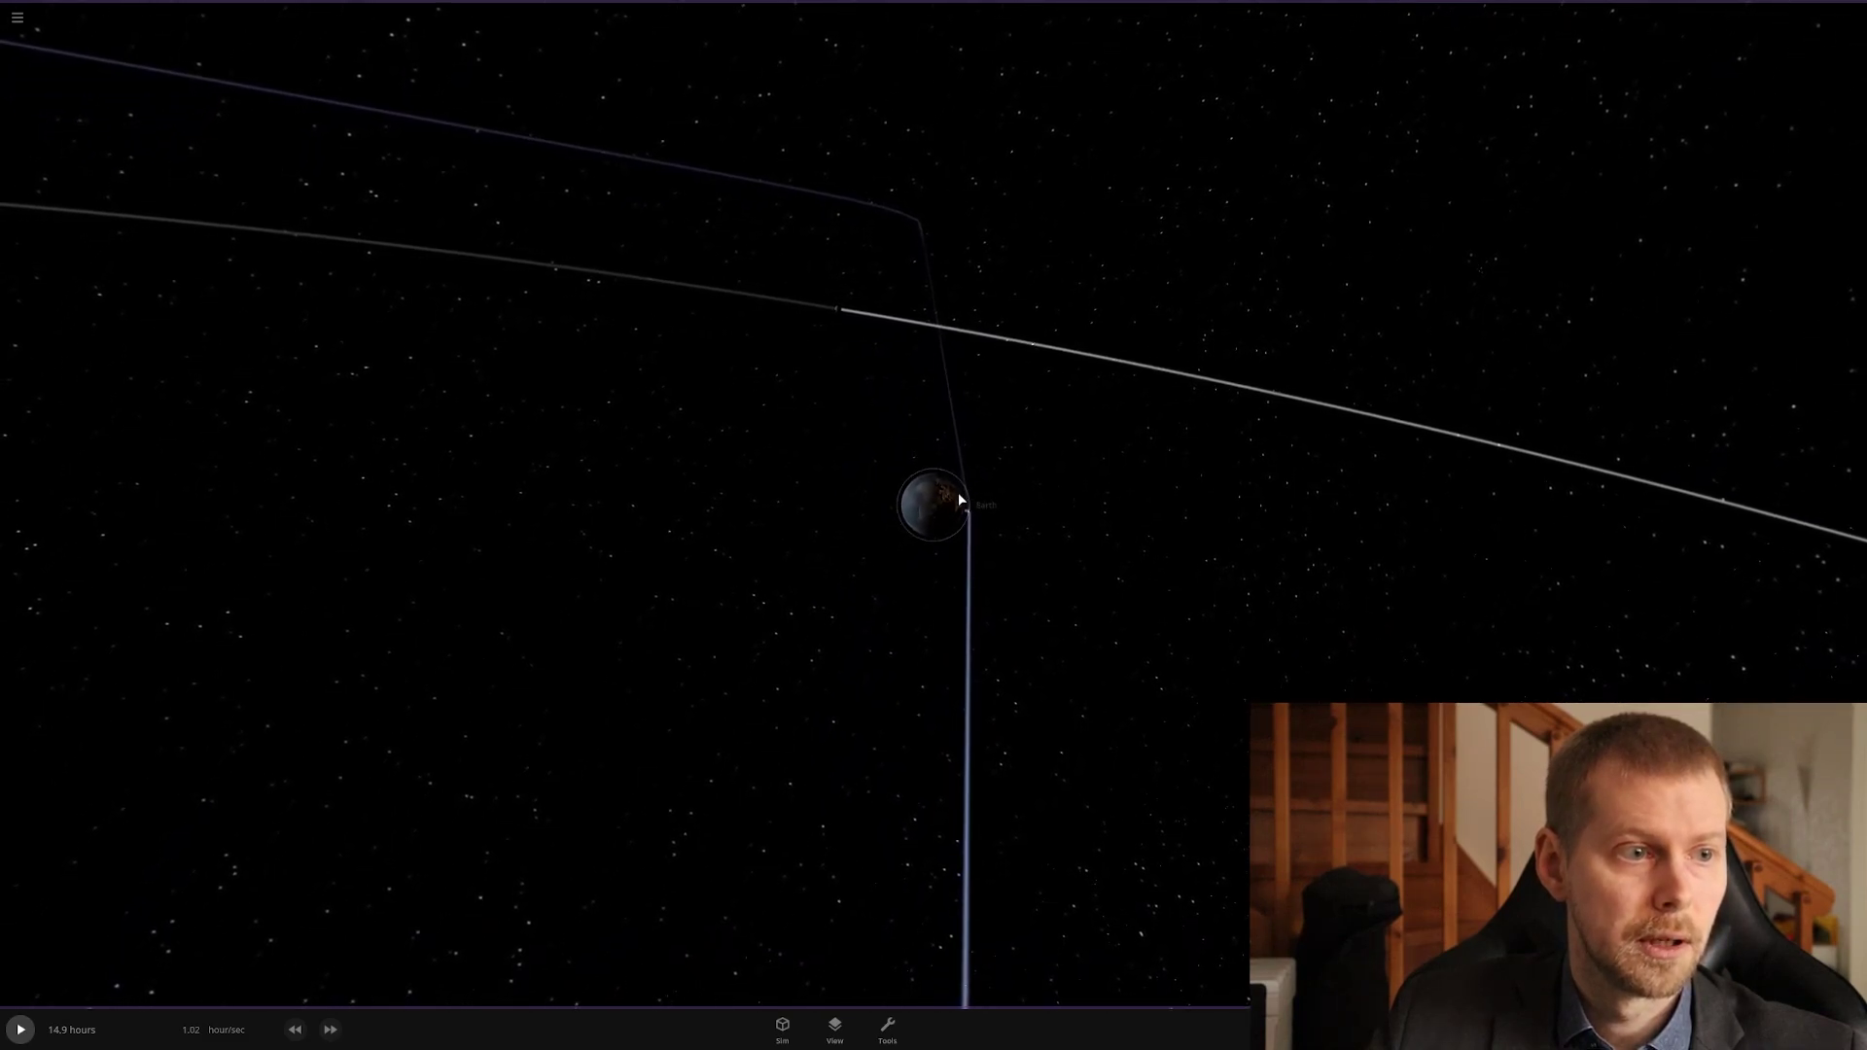
pyautogui.scroll(1, 951, 496)
pyautogui.doubleClick(953, 500)
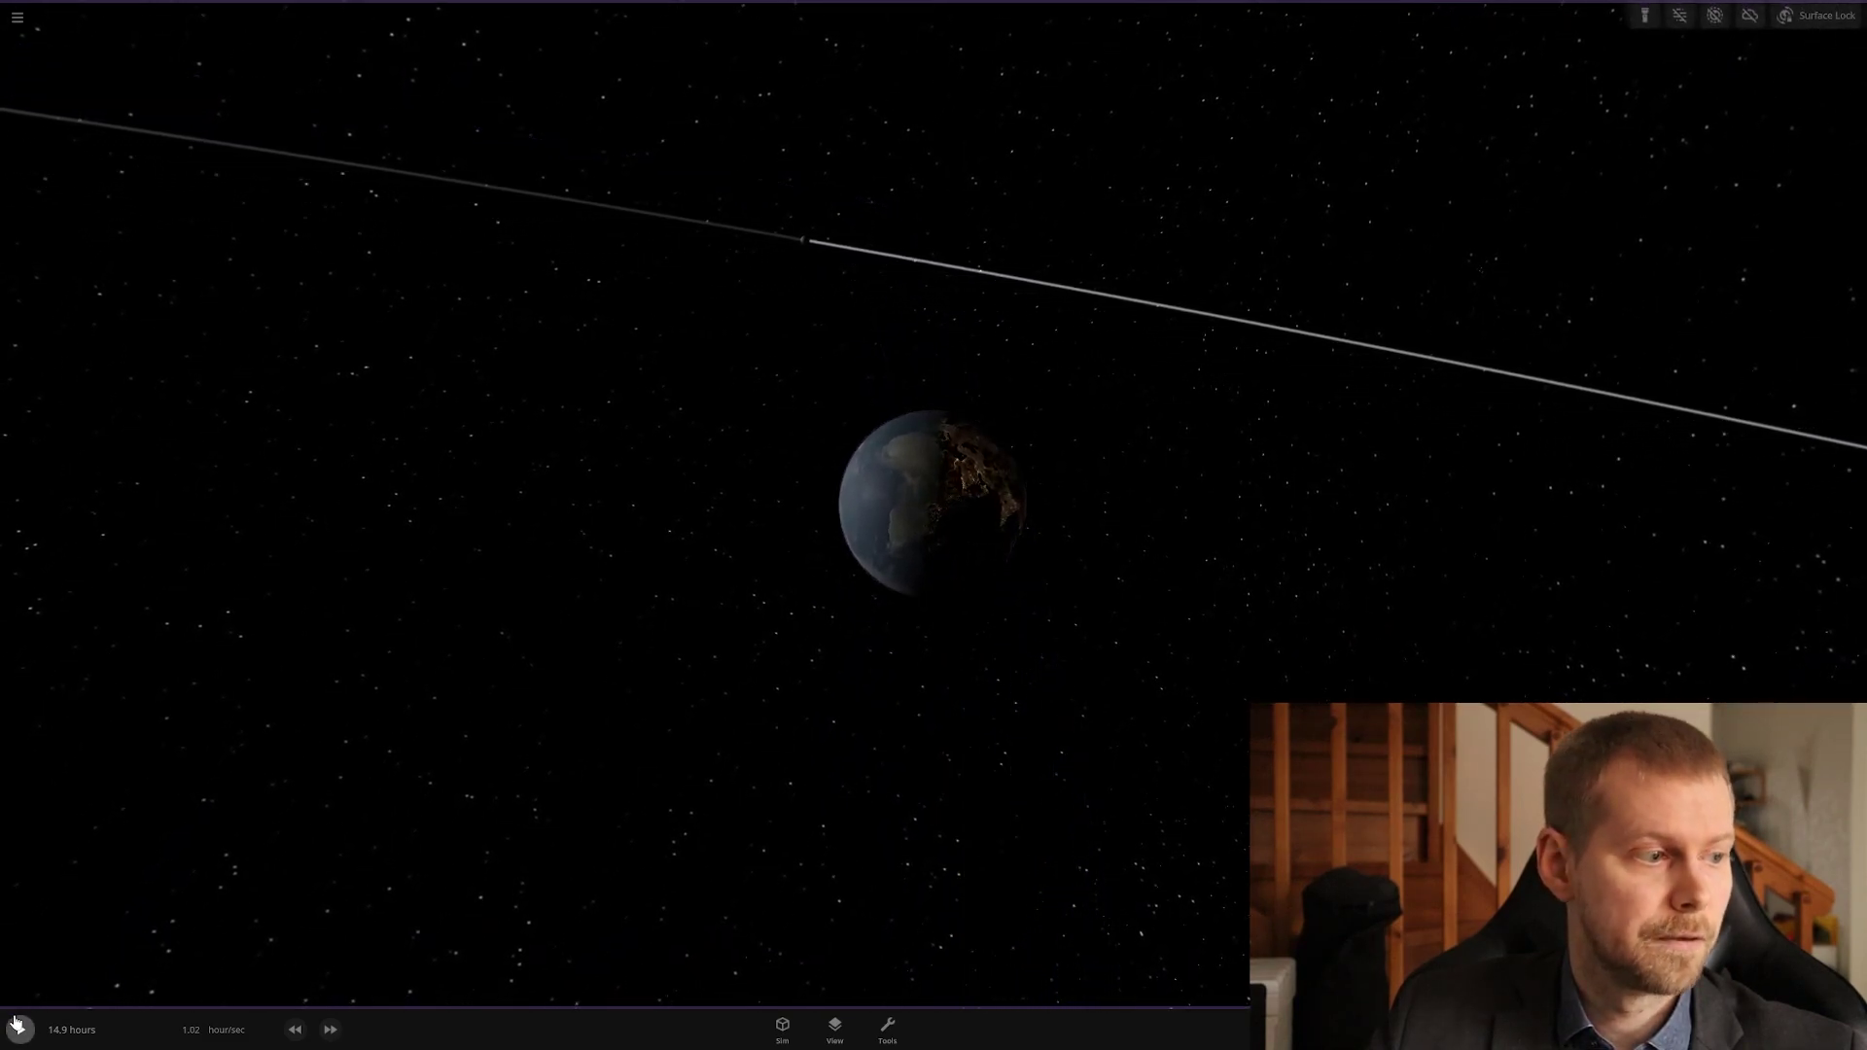
pyautogui.press('space')
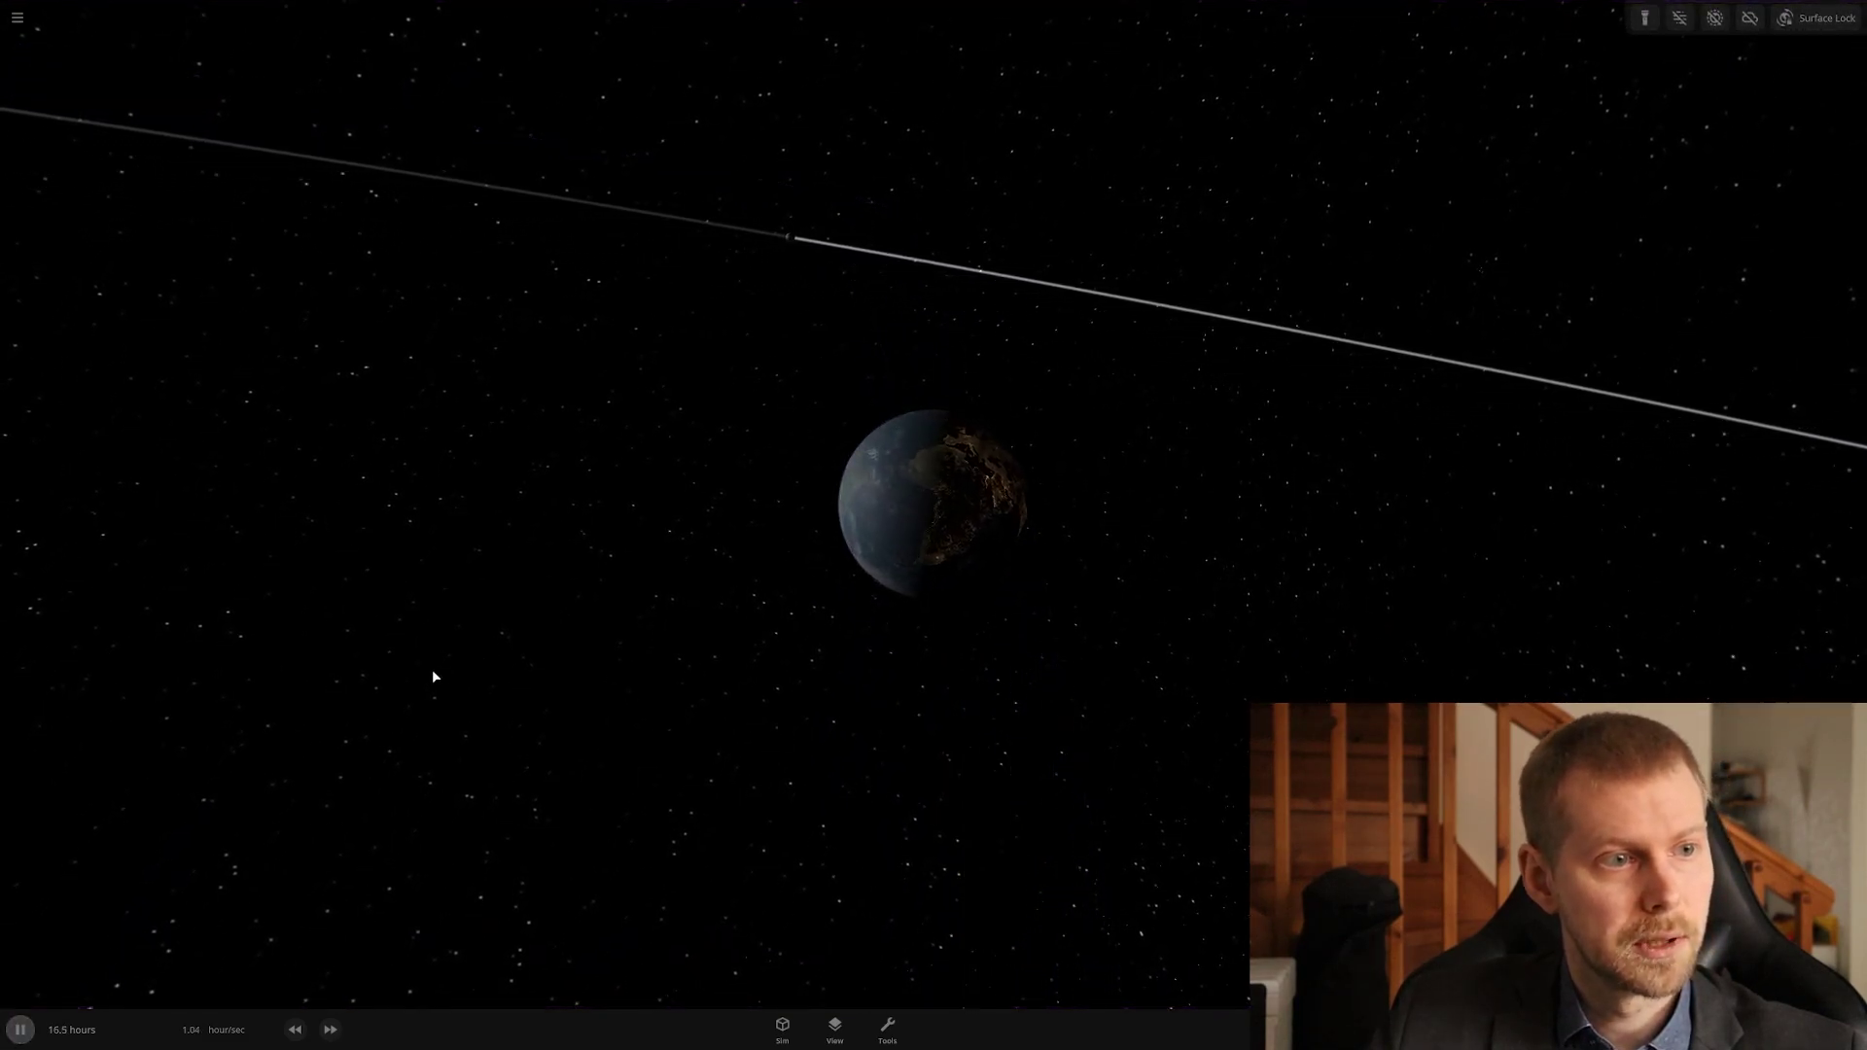
pyautogui.moveTo(551, 626); pyautogui.dragTo(854, 447)
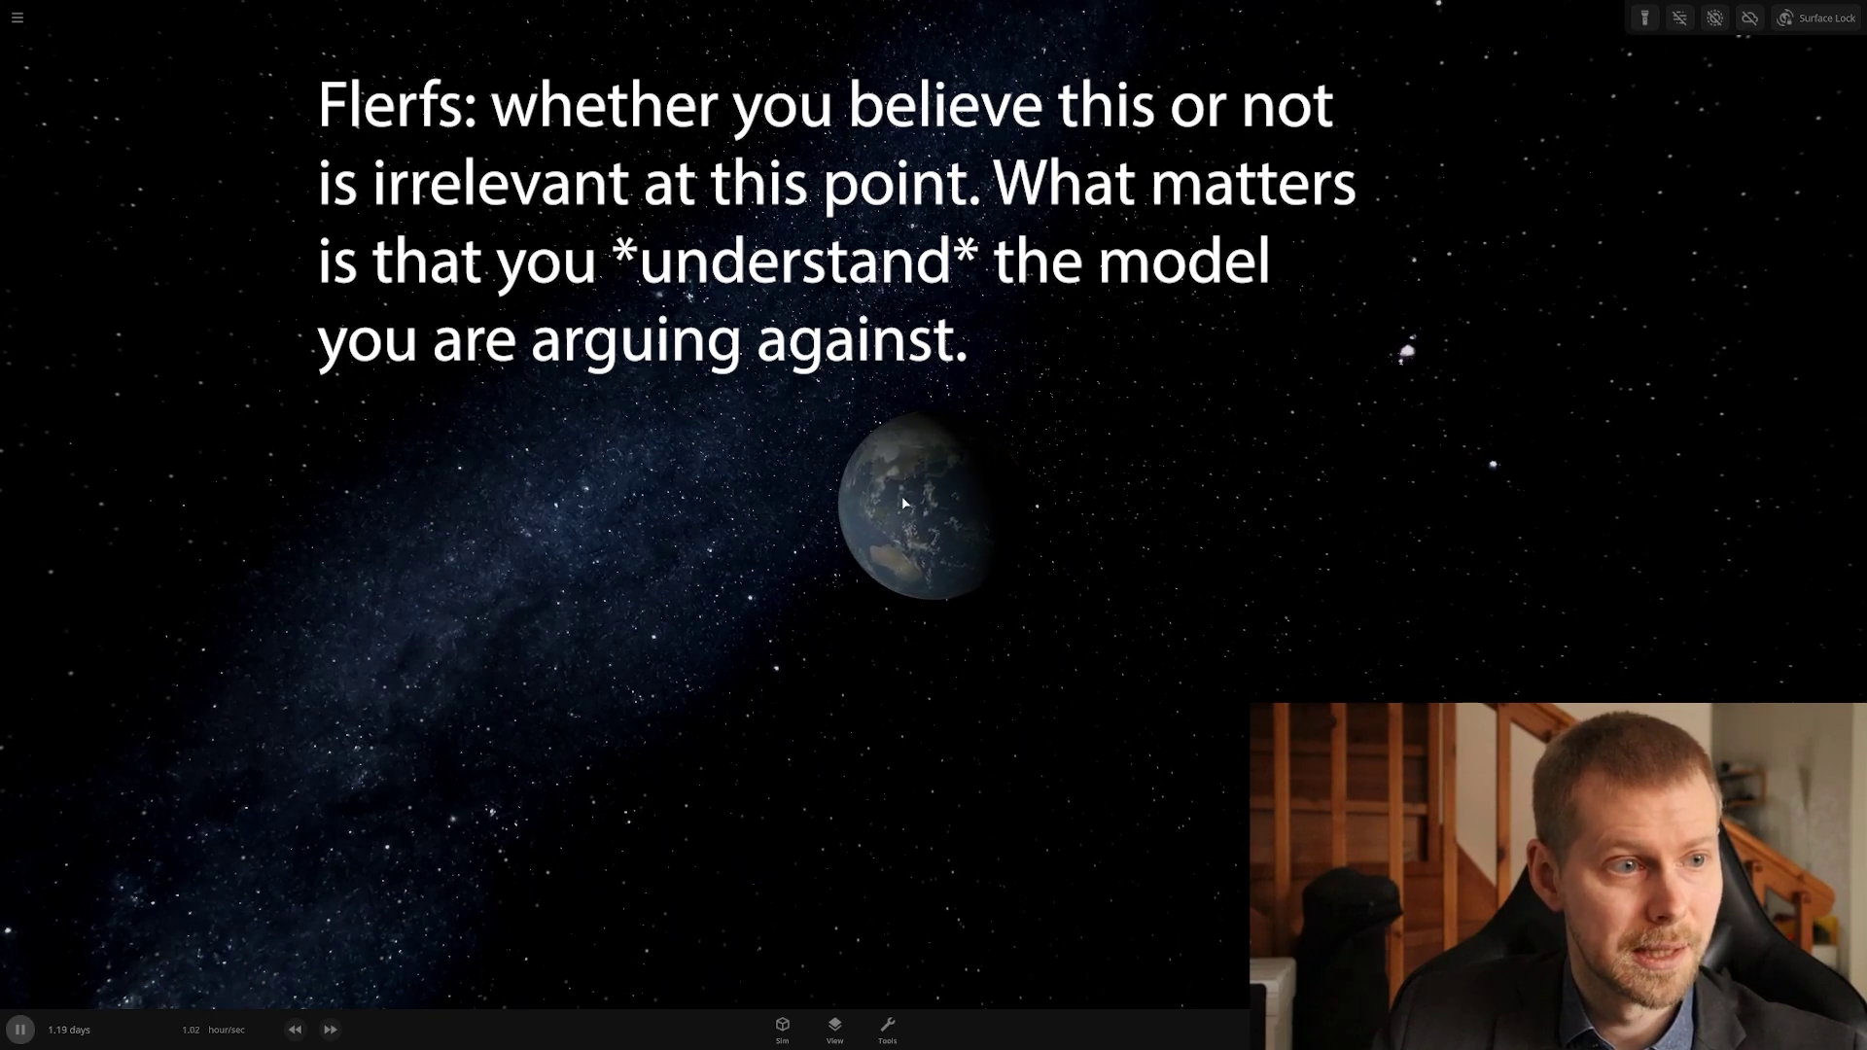
# Pause the simulation and inspect Earth's day and night sides up close from several angles.
pyautogui.click(19, 1030)
pyautogui.moveTo(622, 547); pyautogui.dragTo(646, 485)
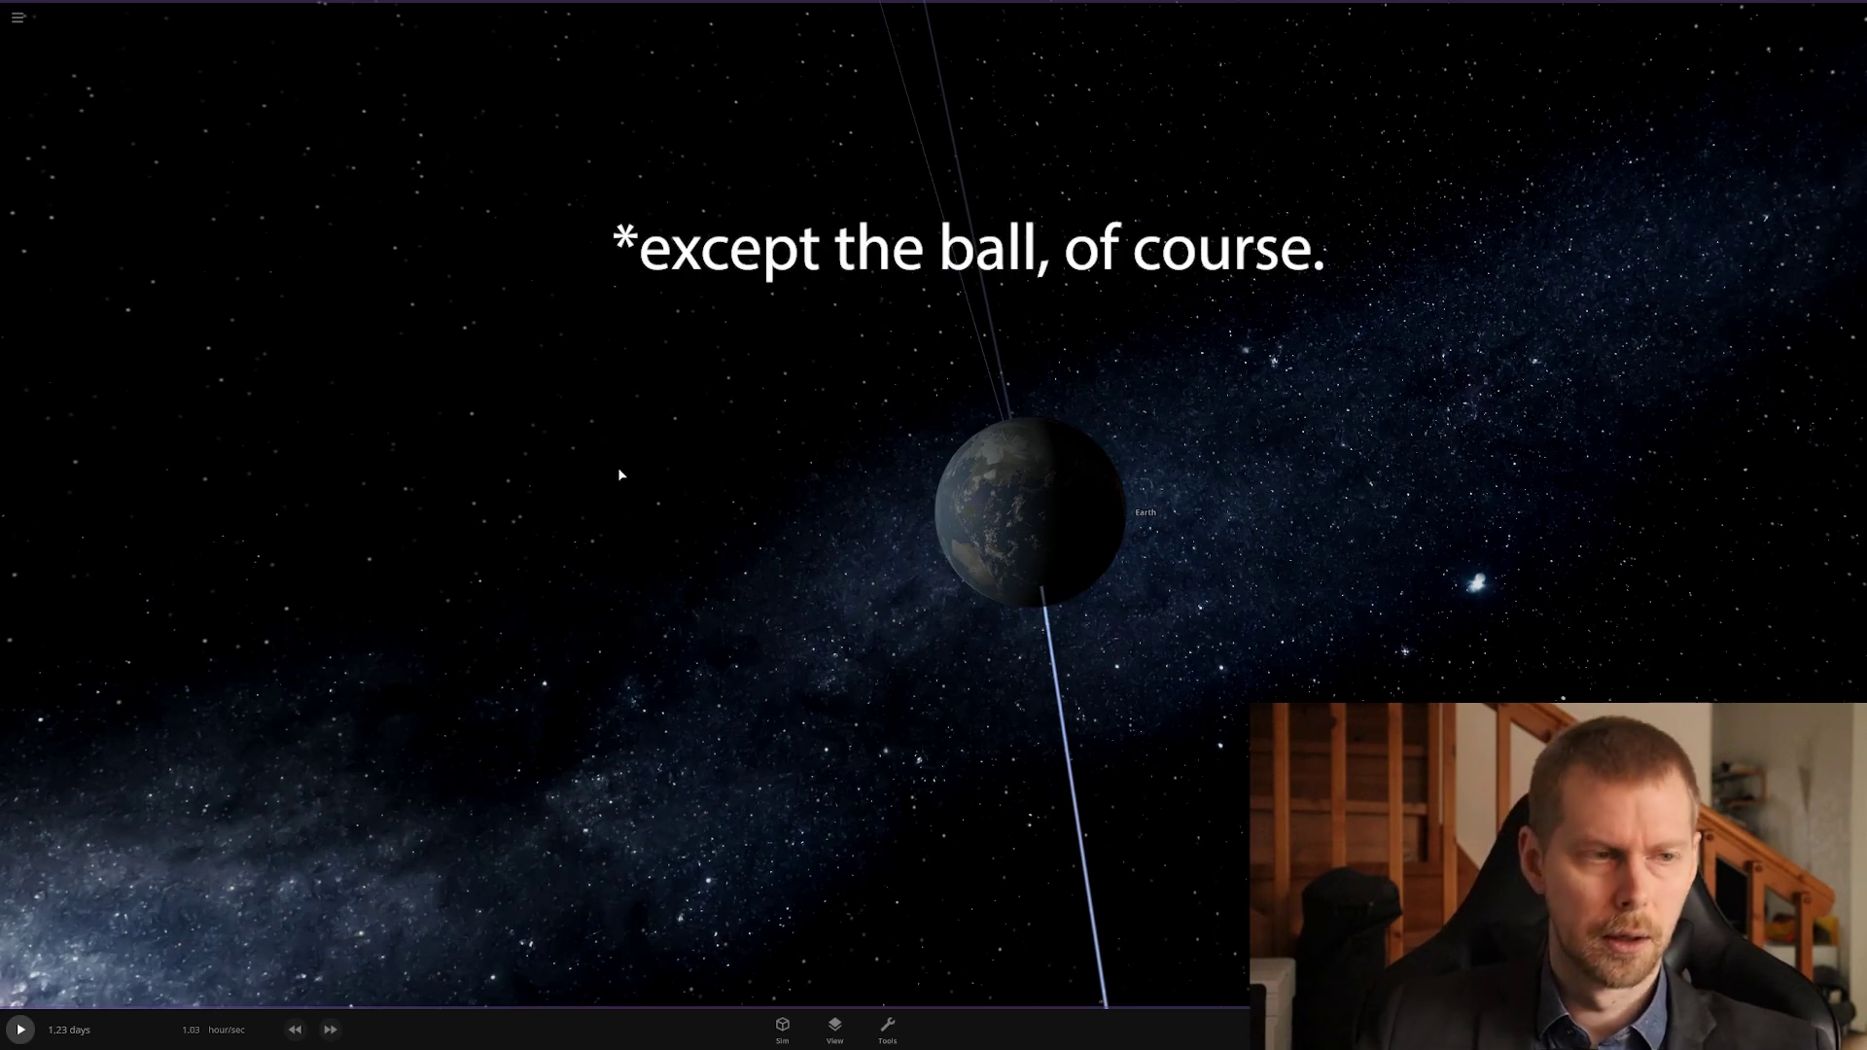
pyautogui.scroll(3, 621, 424)
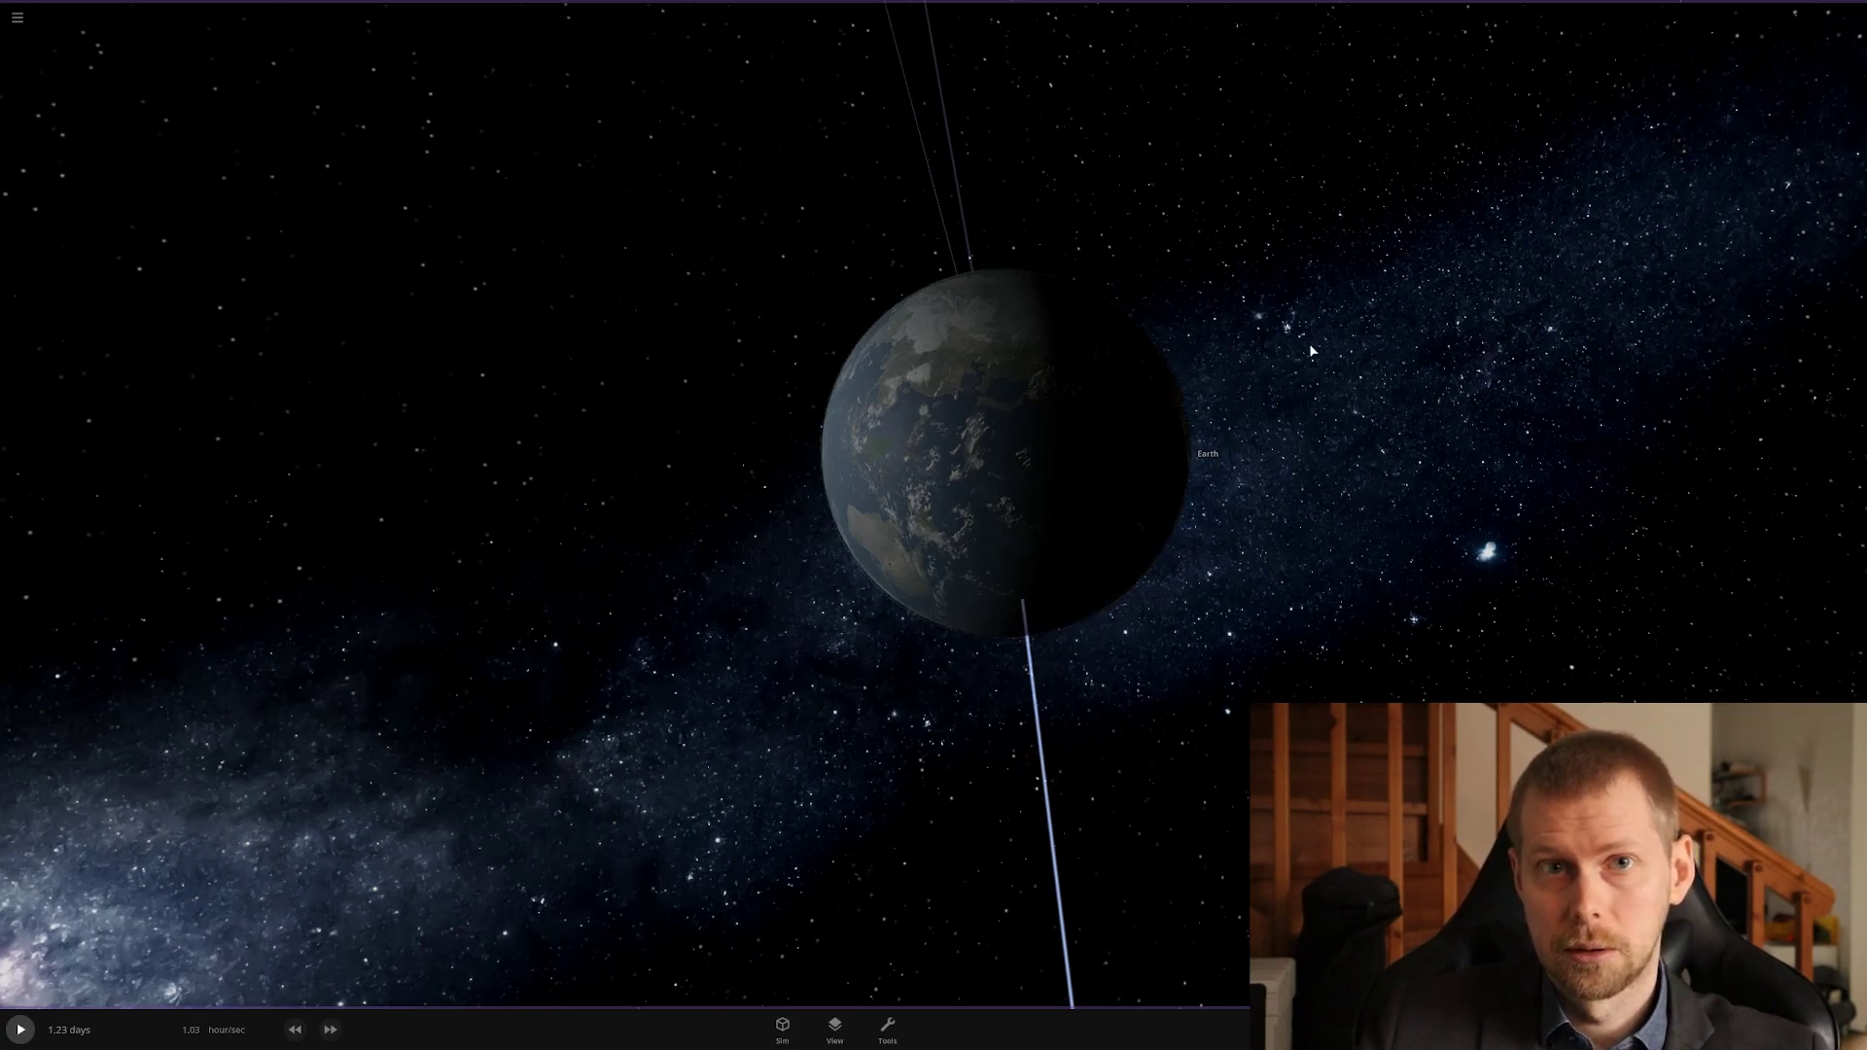
pyautogui.moveTo(1309, 342); pyautogui.dragTo(998, 432)
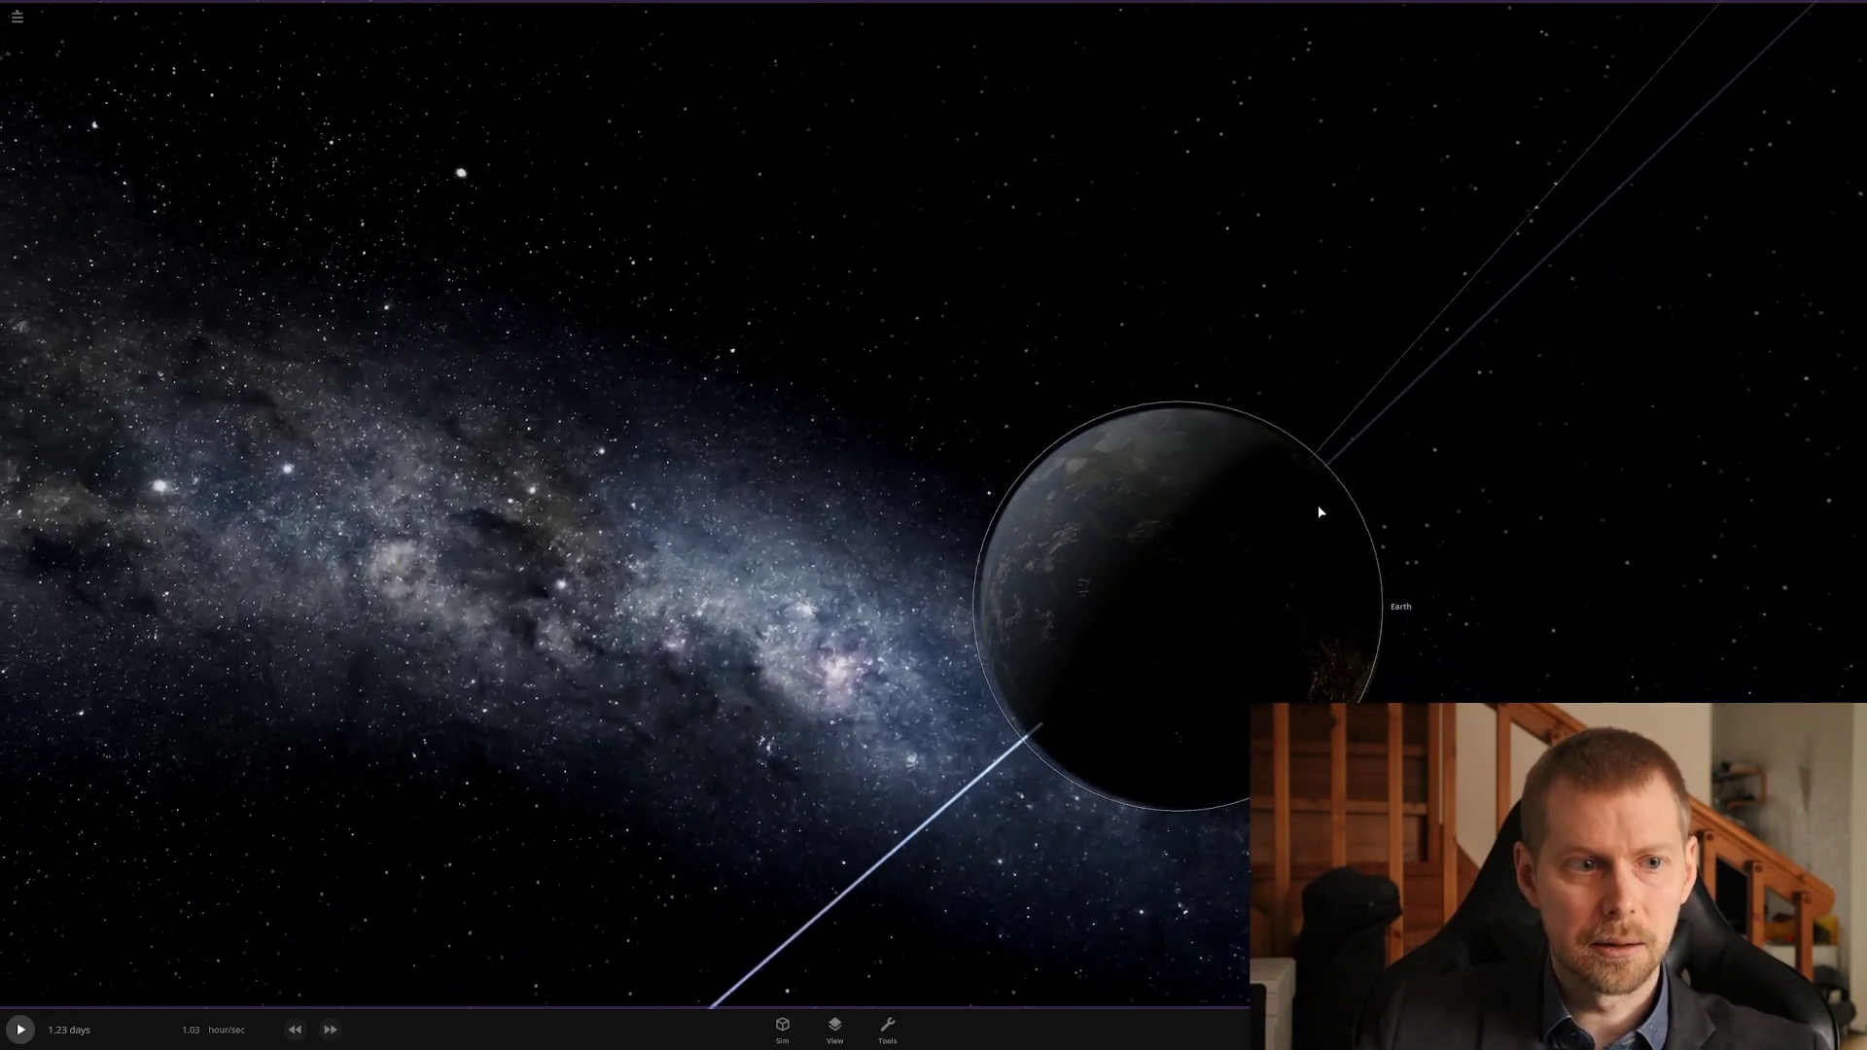
pyautogui.moveTo(1318, 511); pyautogui.dragTo(1197, 565)
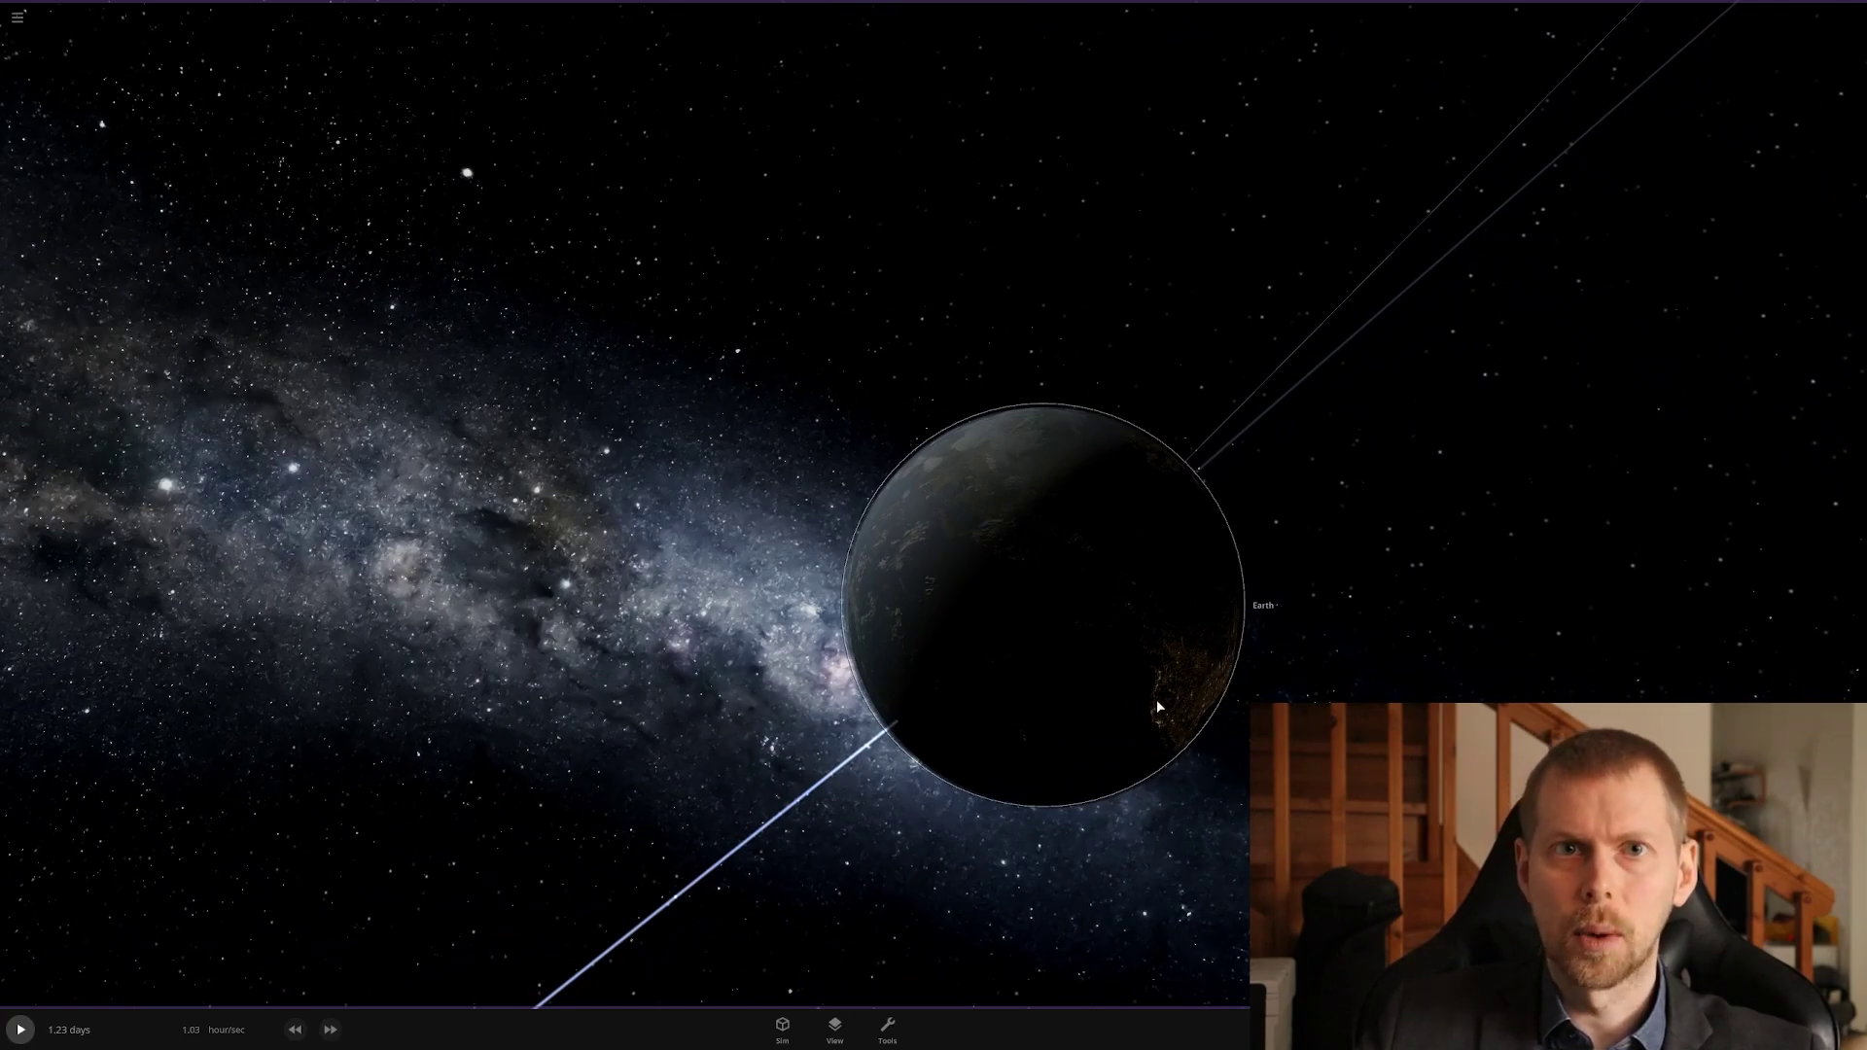
pyautogui.moveTo(1158, 709); pyautogui.dragTo(764, 528)
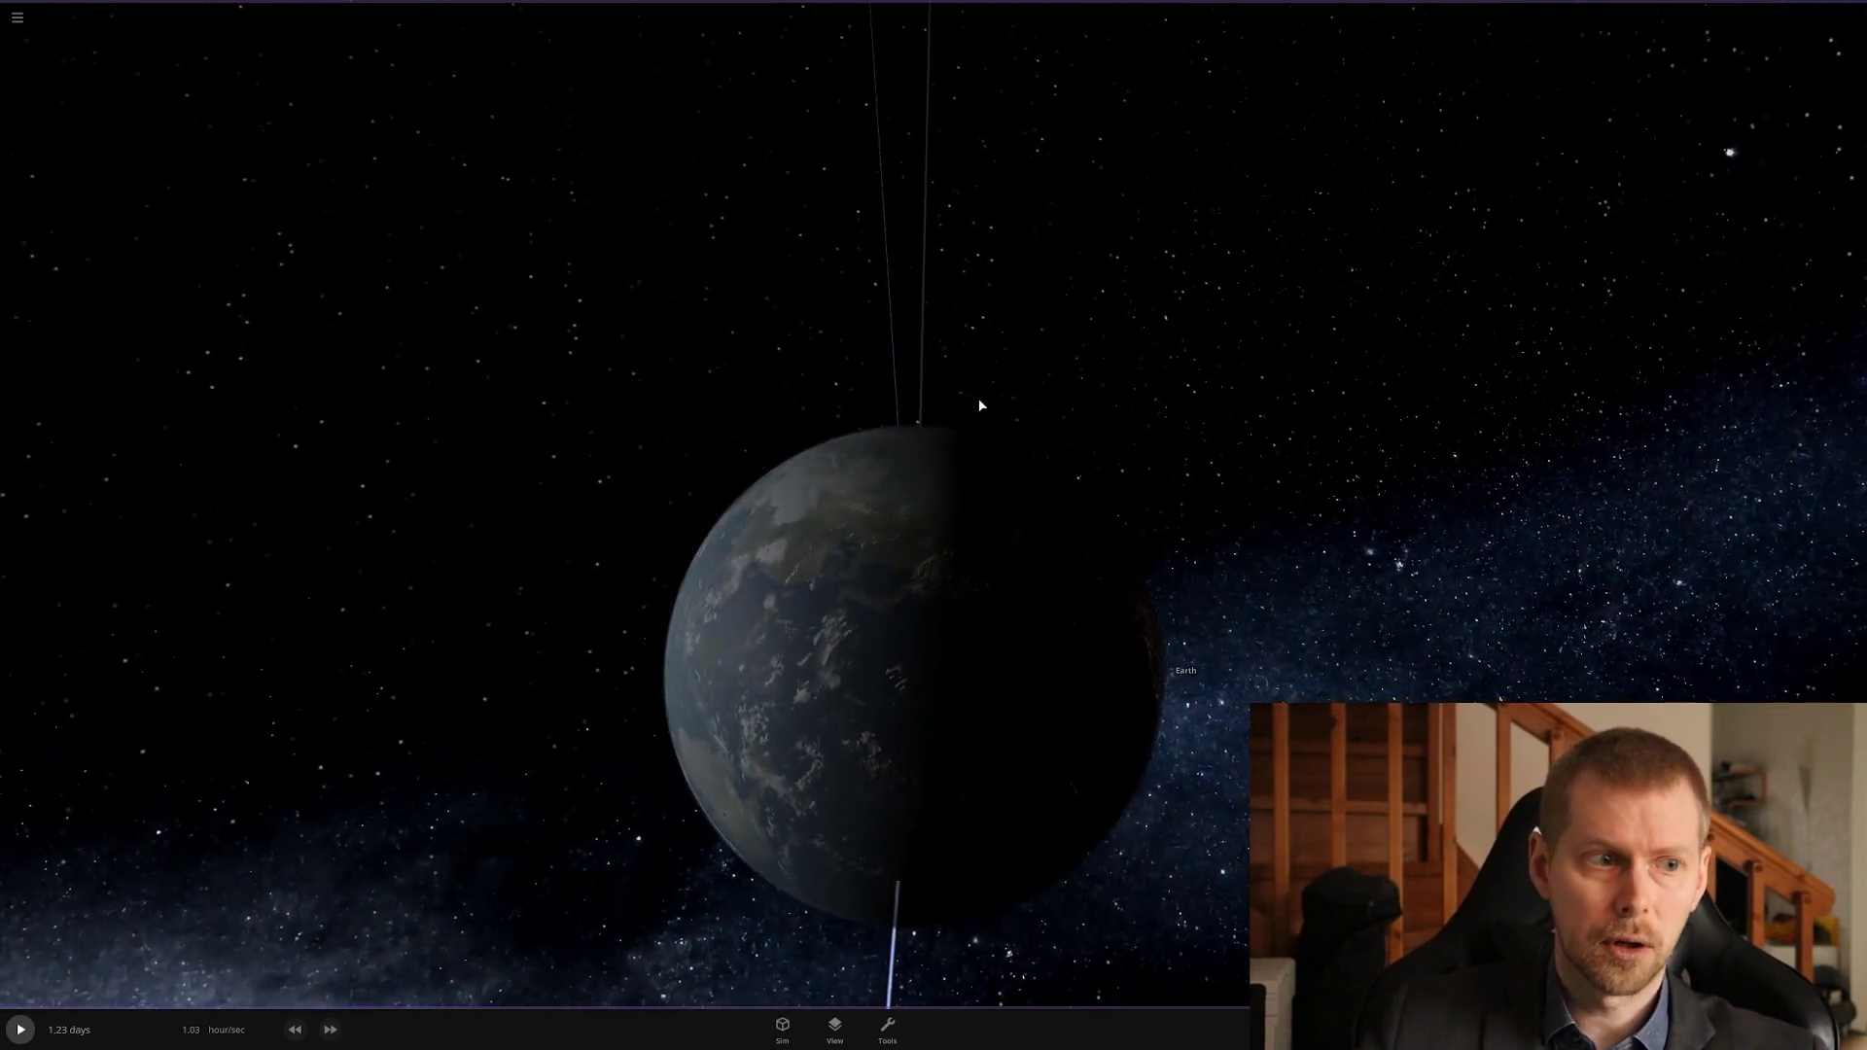
pyautogui.moveTo(1130, 349); pyautogui.dragTo(1116, 251)
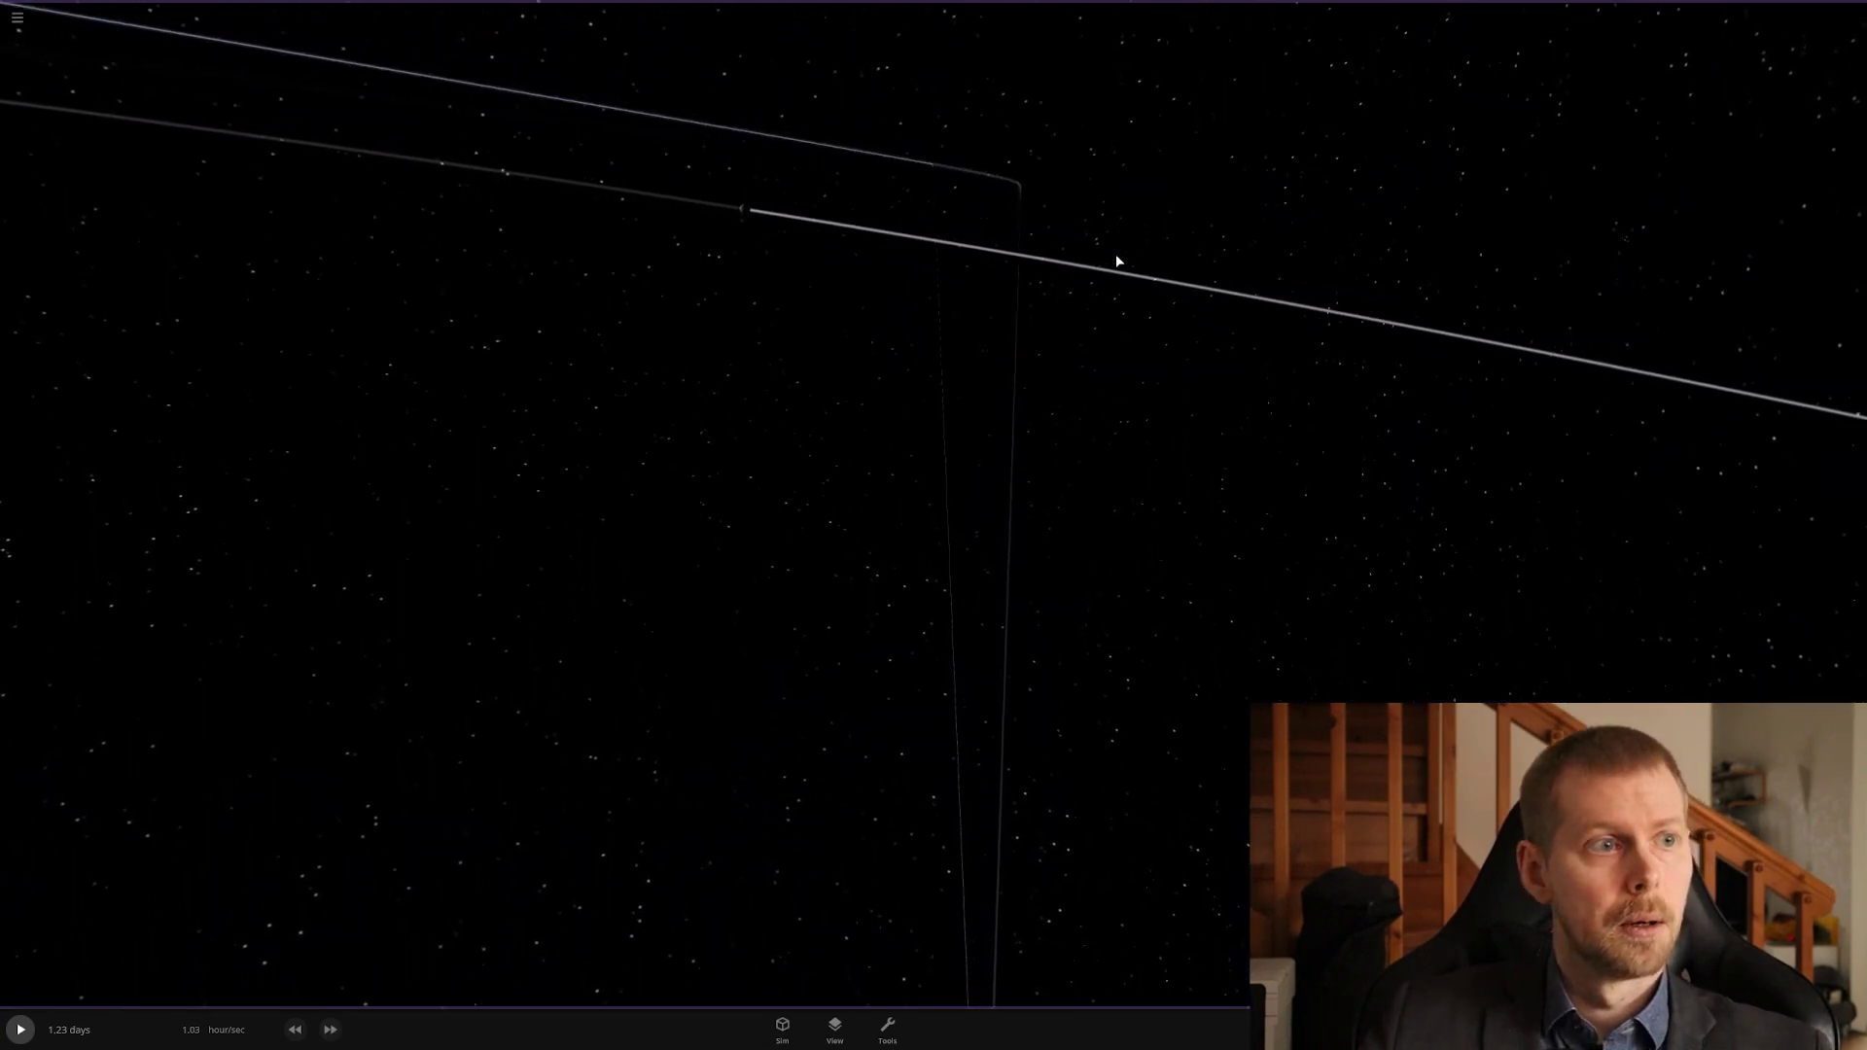
# Focus the view on the Moon and inspect its lit and dark halves up close.
pyautogui.doubleClick(757, 232)
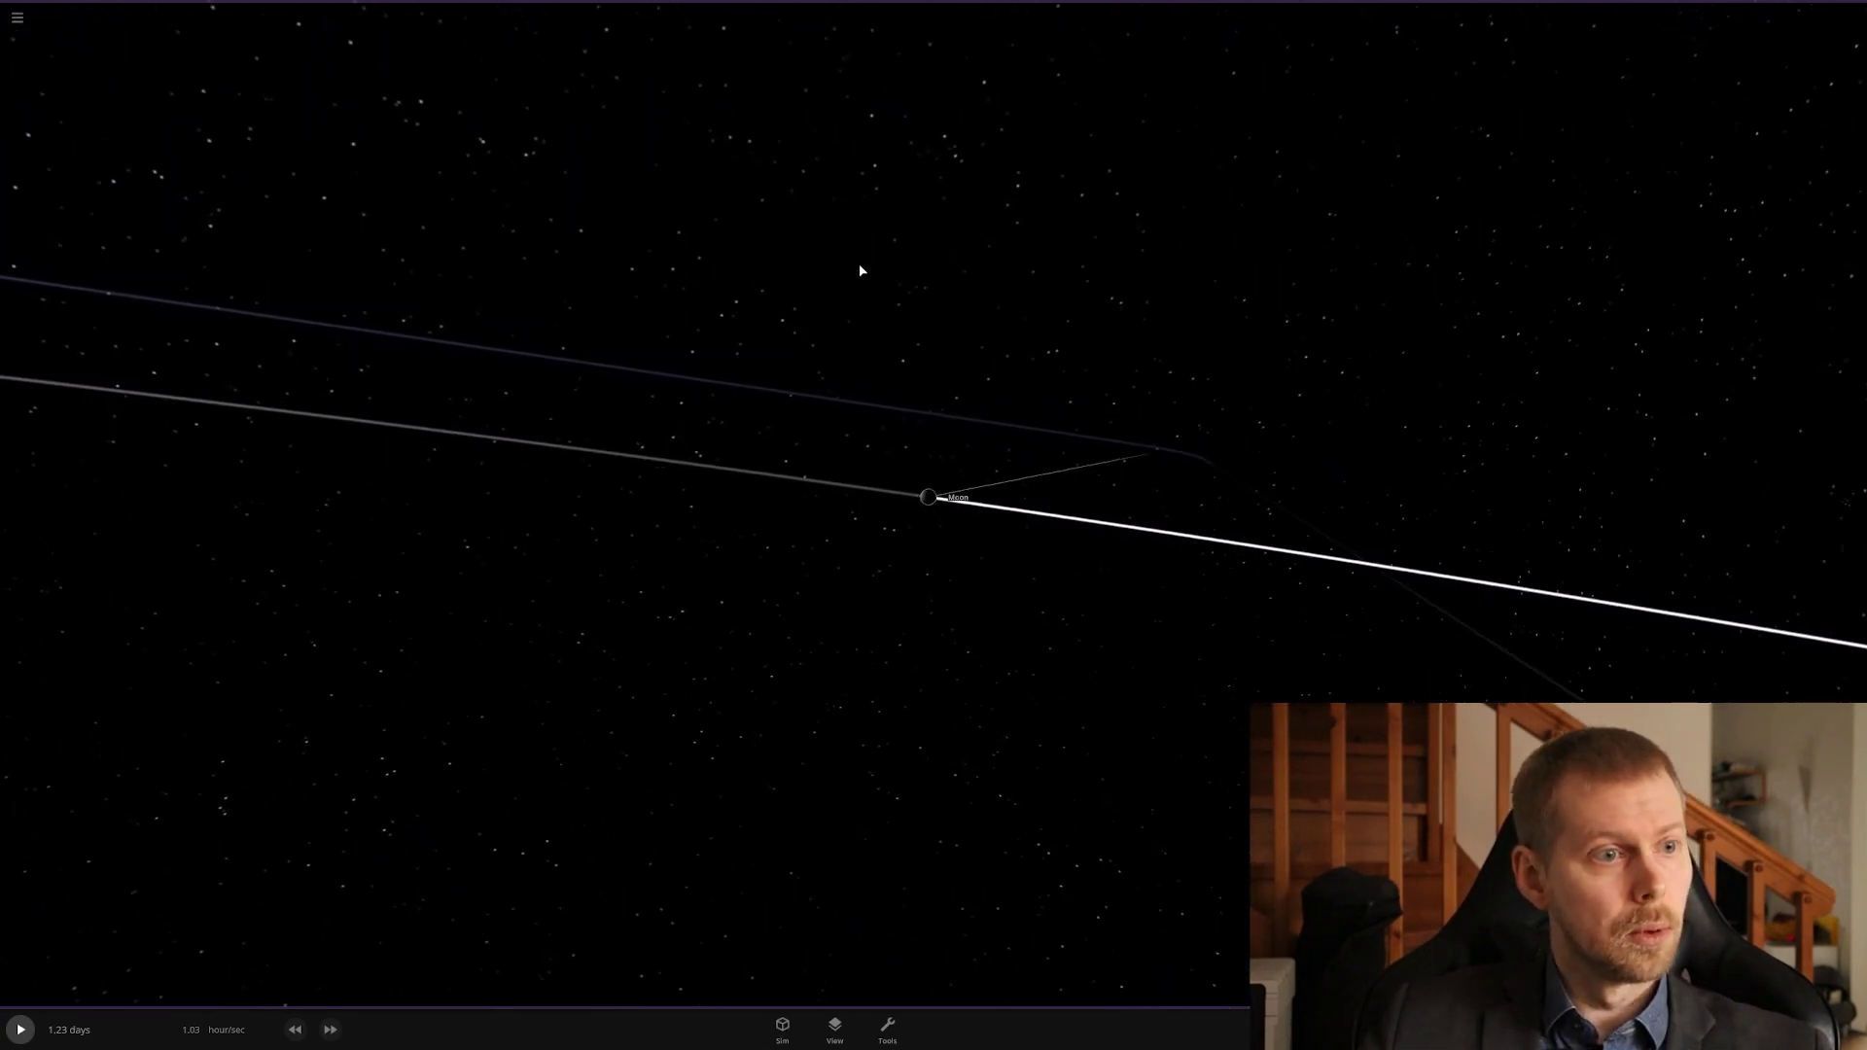
pyautogui.scroll(5, 859, 266)
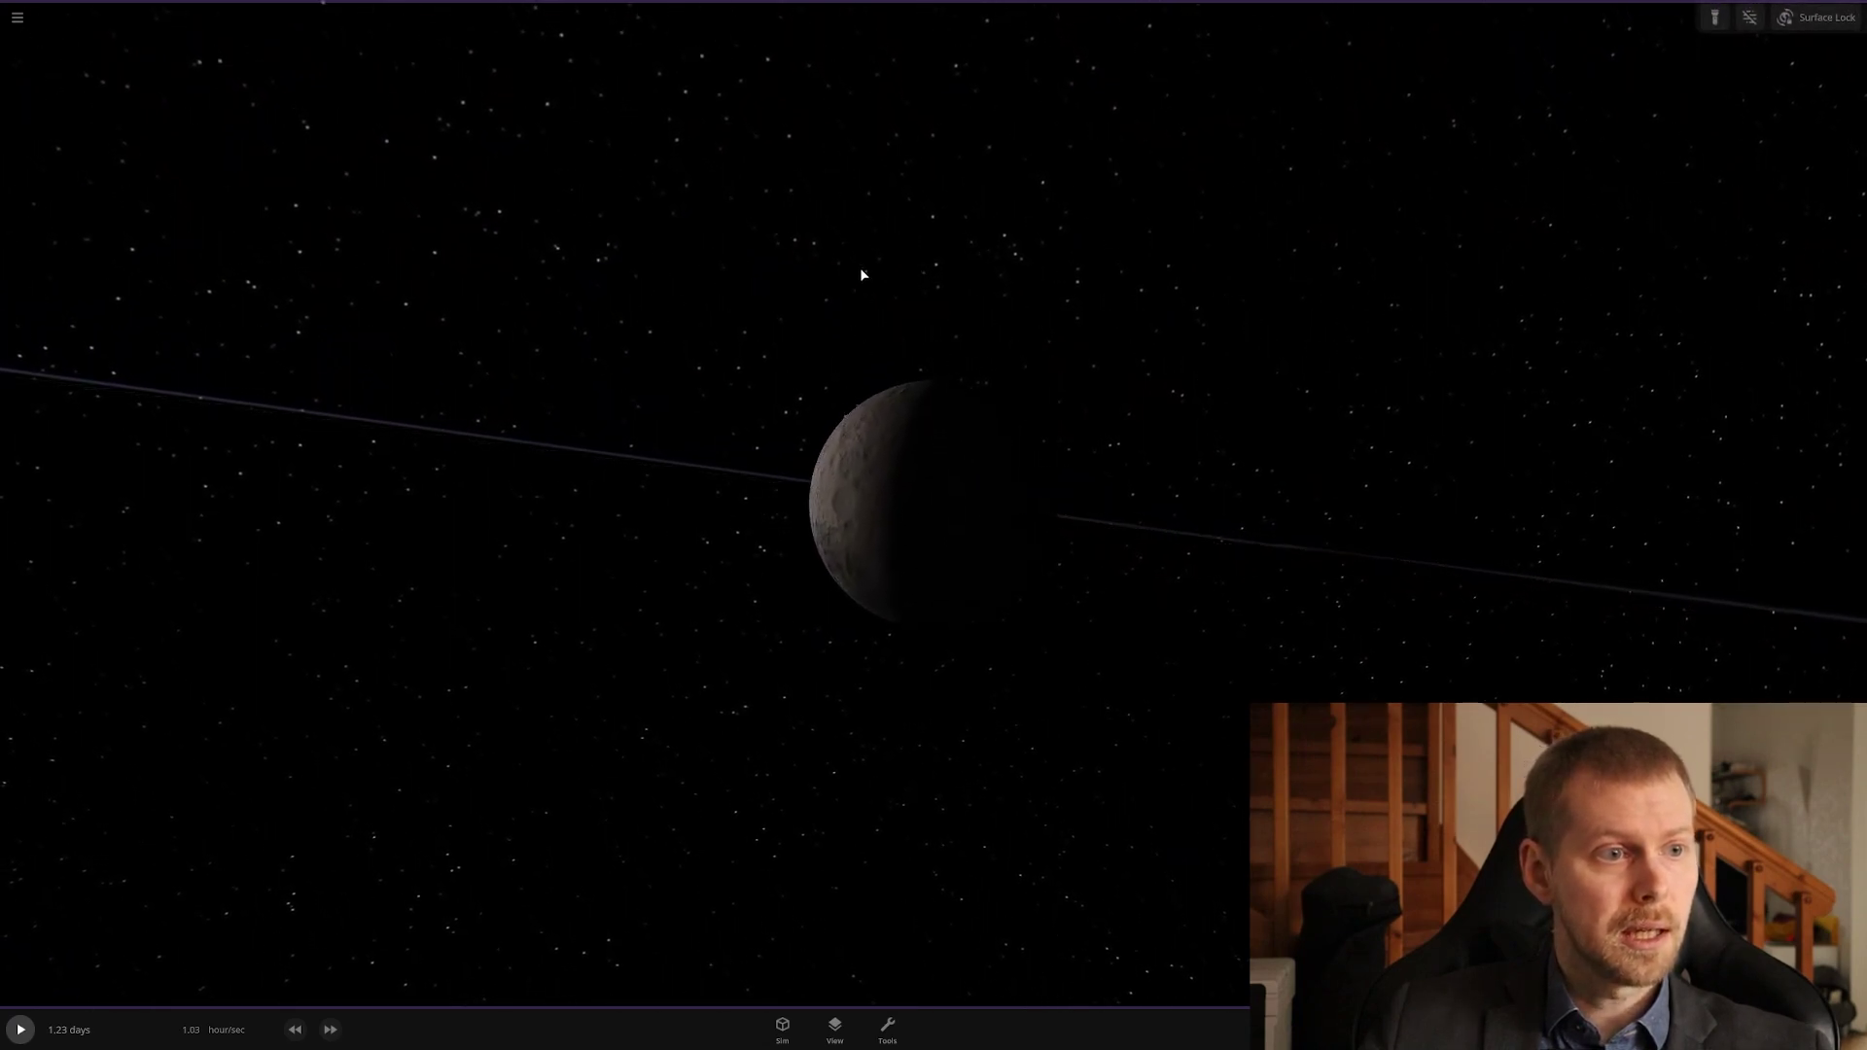
pyautogui.scroll(4, 861, 275)
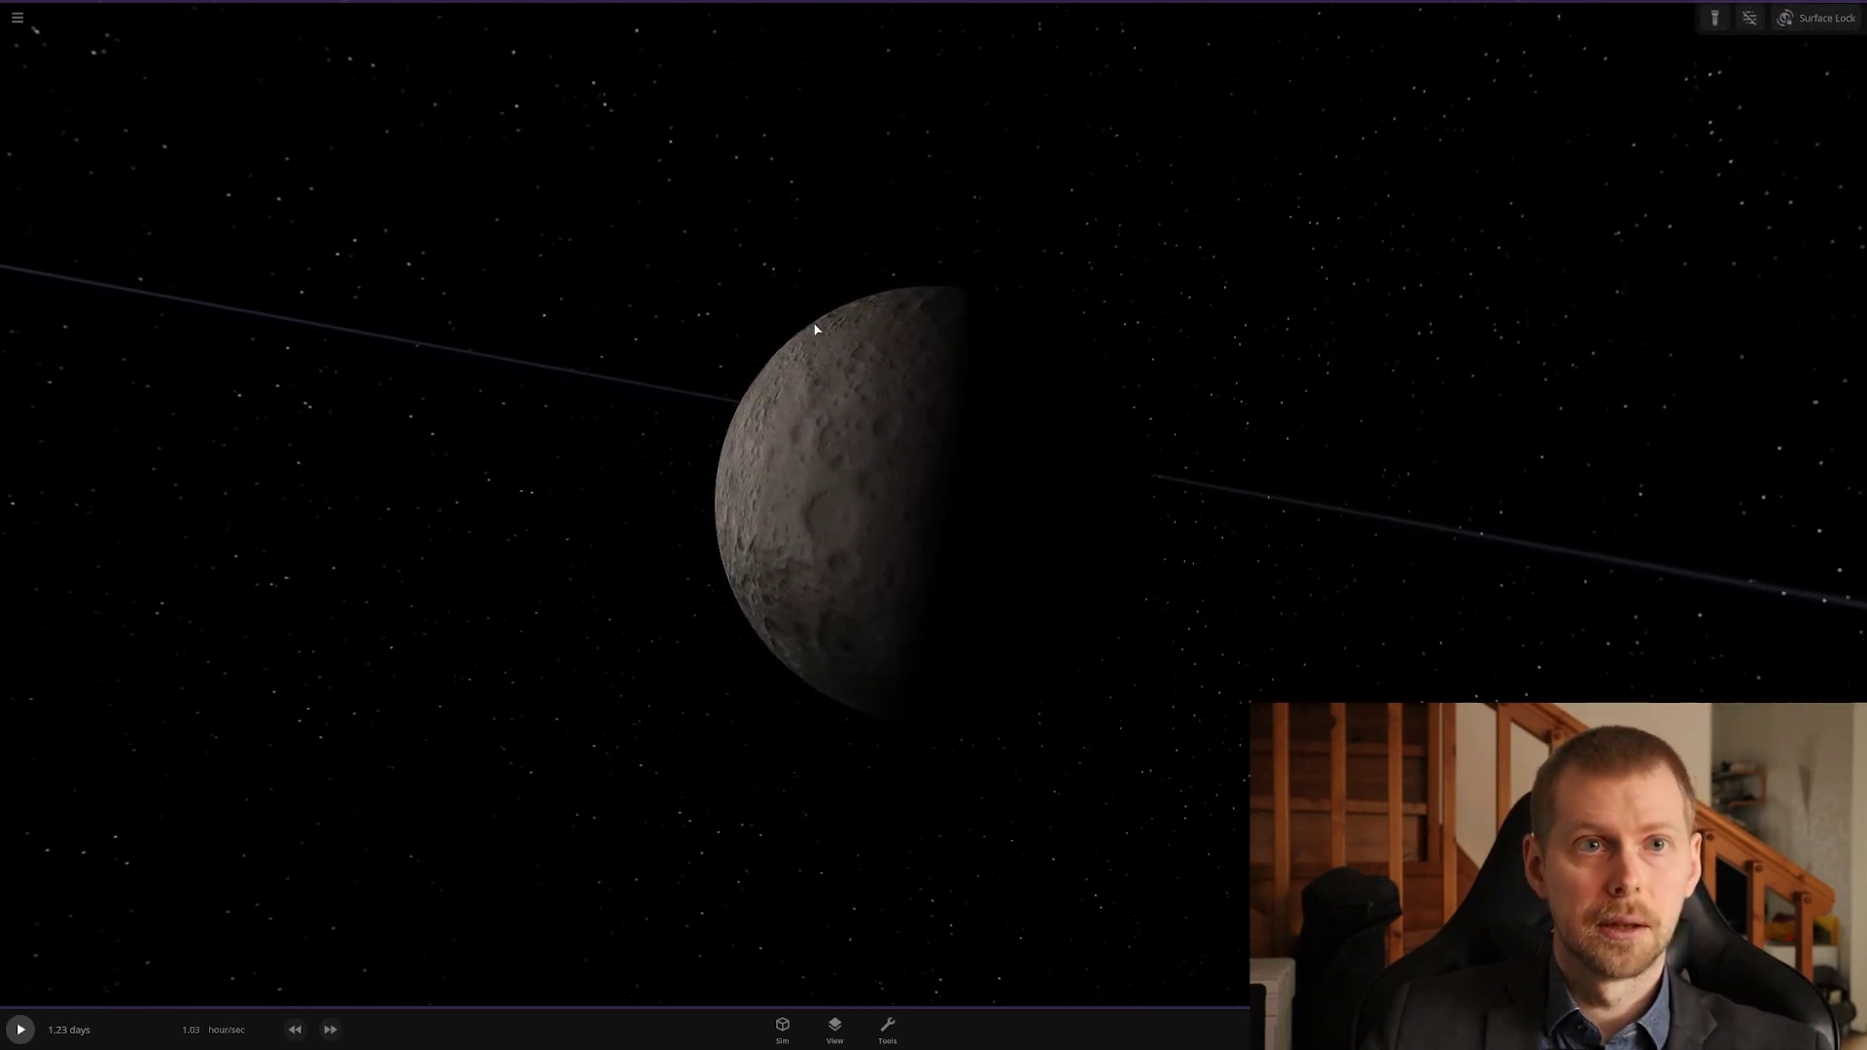
pyautogui.moveTo(815, 328); pyautogui.dragTo(757, 418)
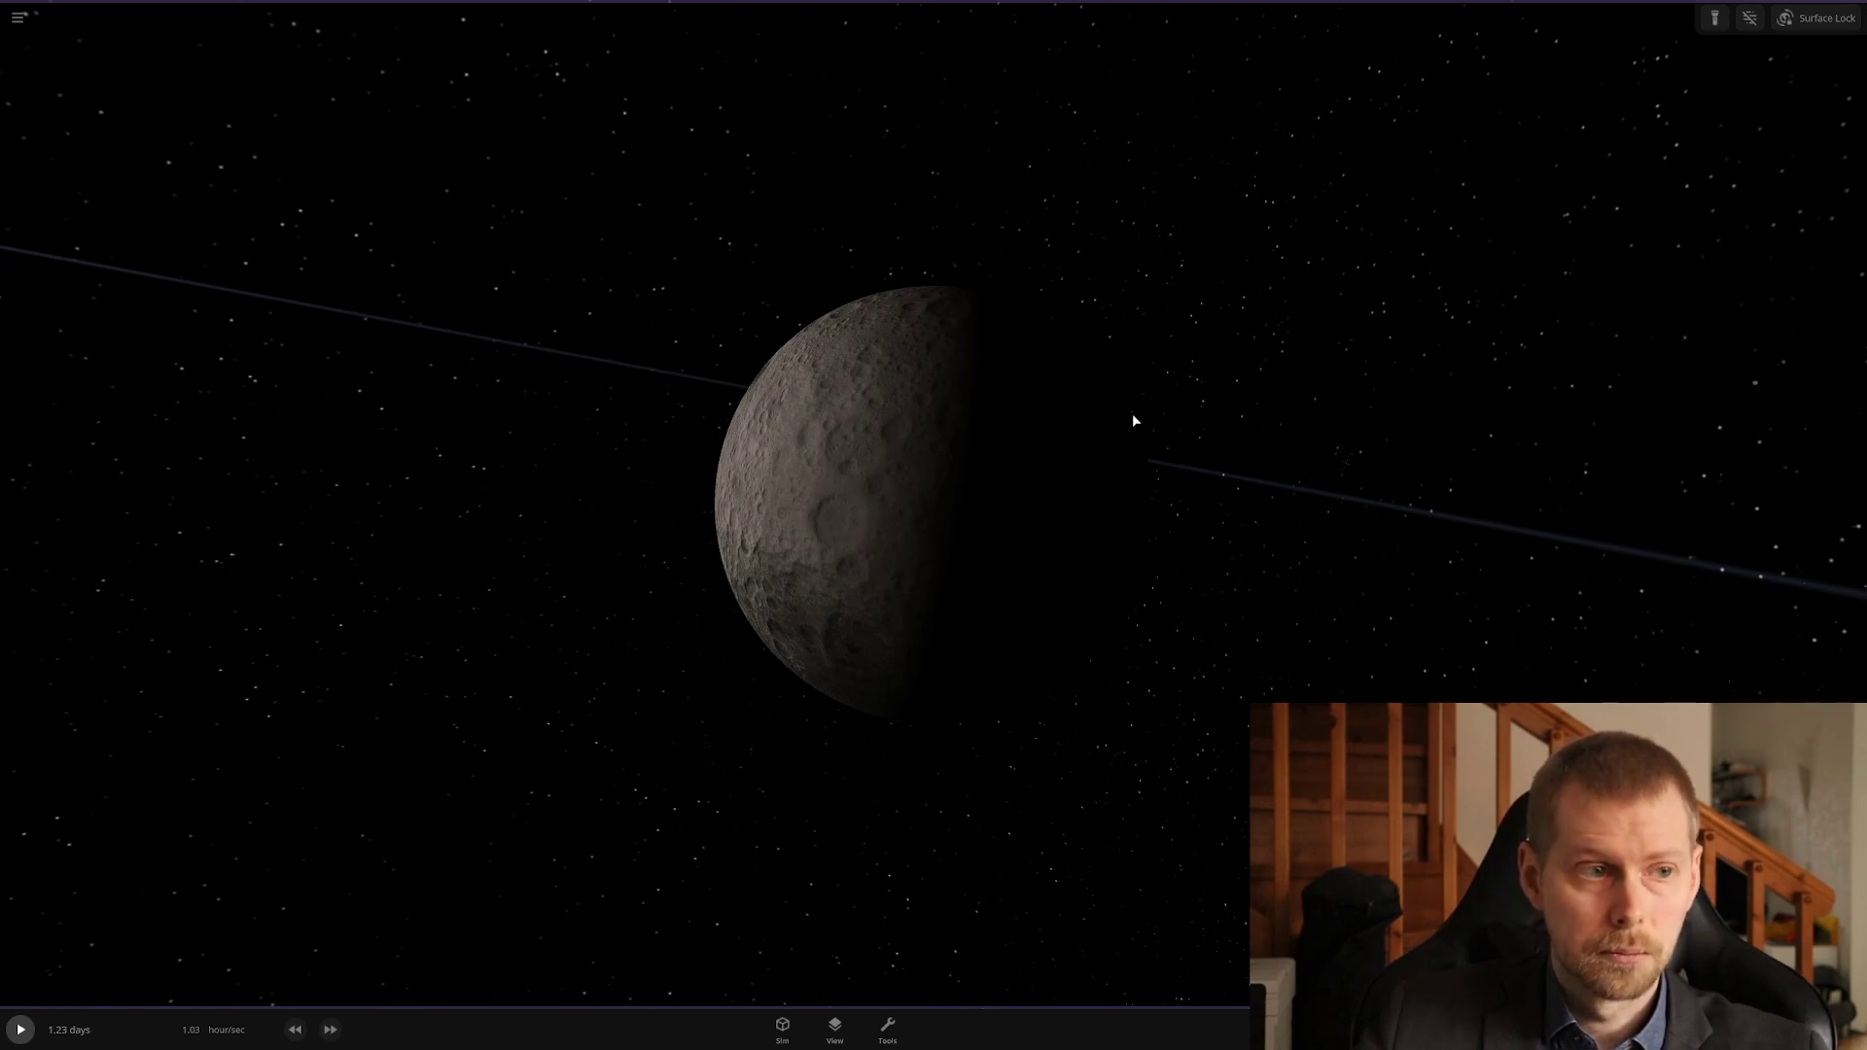
pyautogui.moveTo(1130, 415); pyautogui.dragTo(1123, 423)
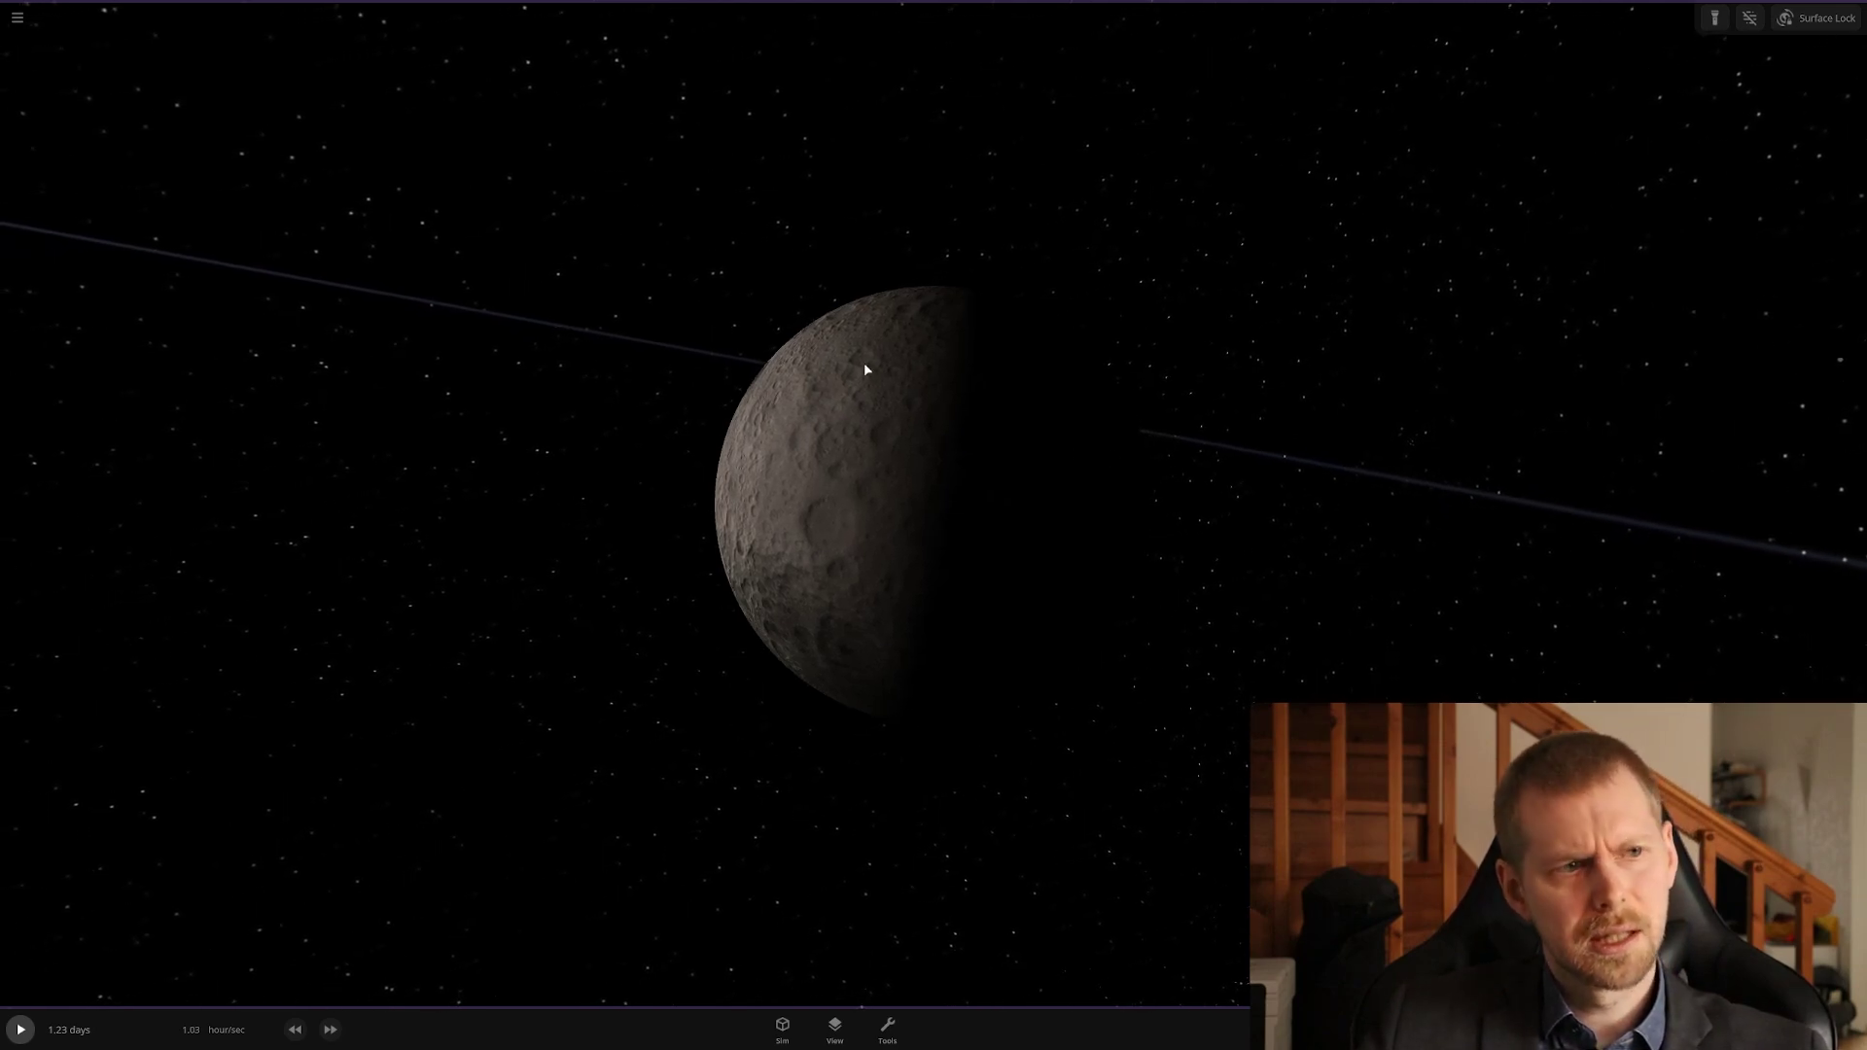
# Examine the Moon's full orbit around Earth and its tilt against Earth's orbital path.
pyautogui.scroll(-10, 793, 741)
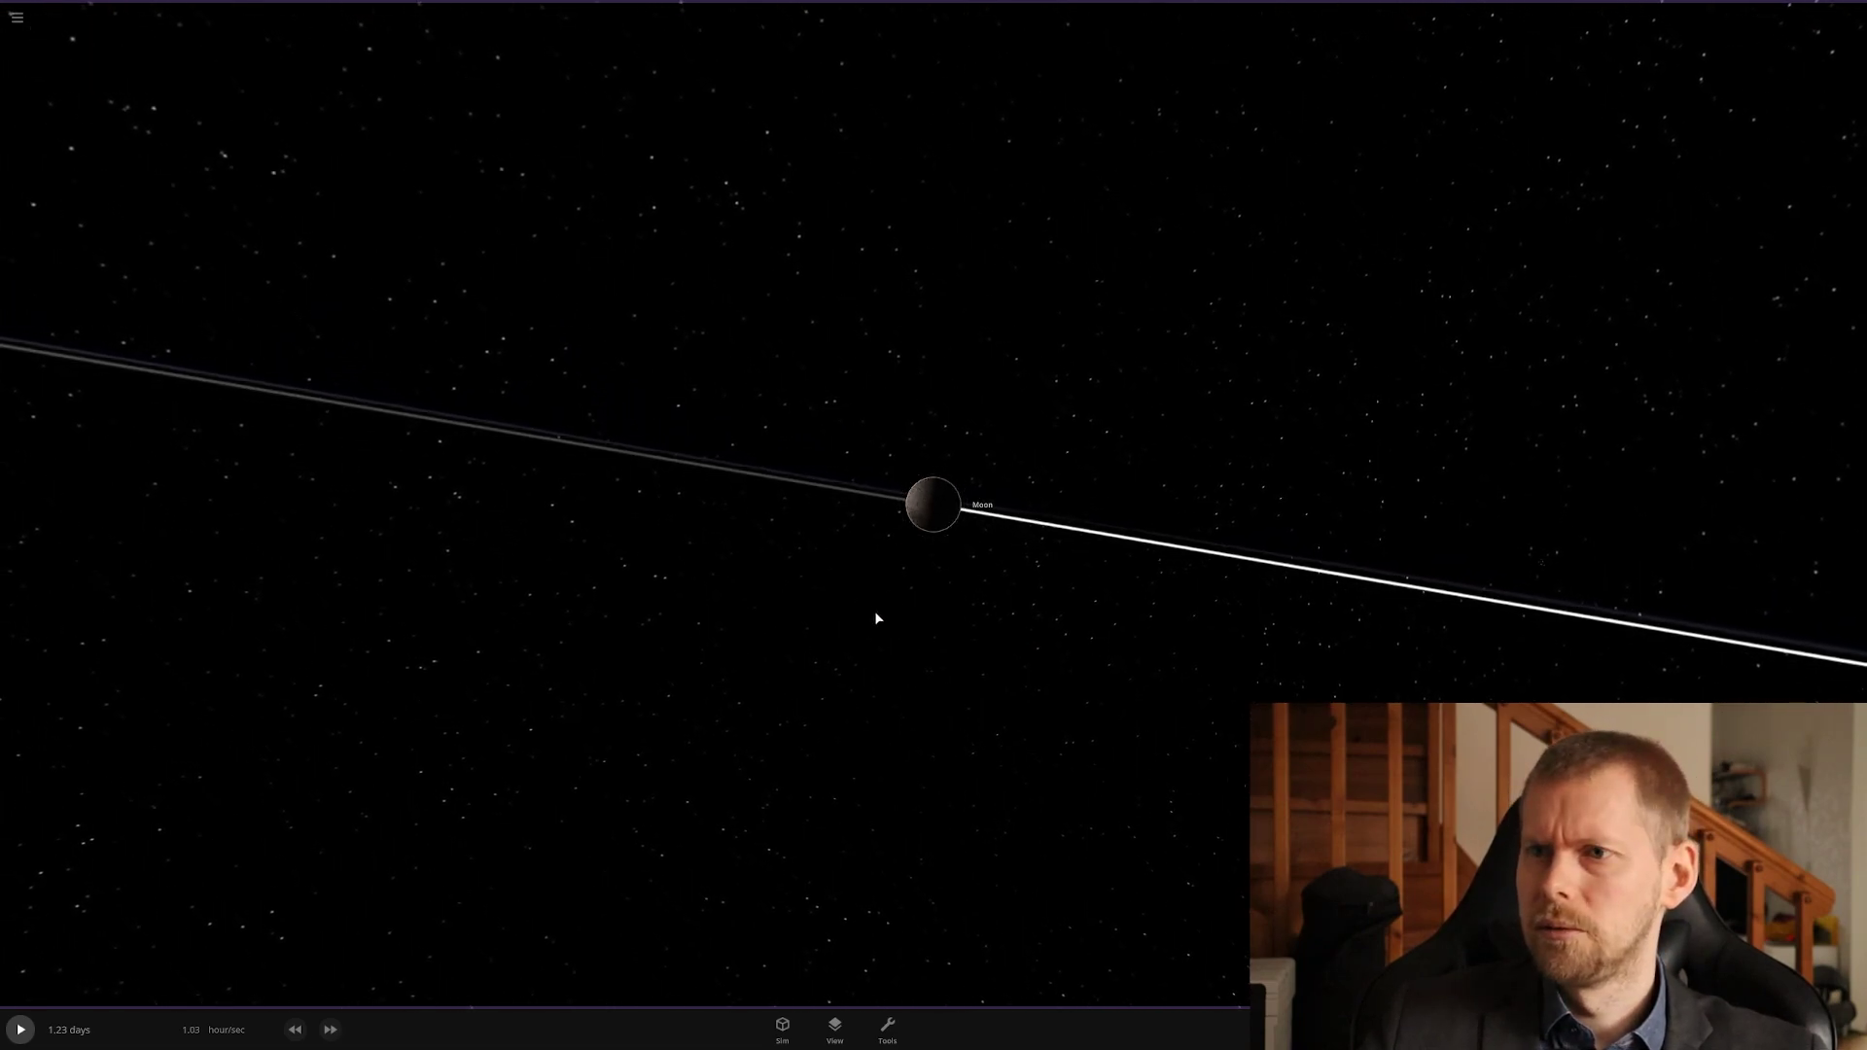
pyautogui.moveTo(875, 618); pyautogui.dragTo(1295, 680)
pyautogui.scroll(-6, 1294, 681)
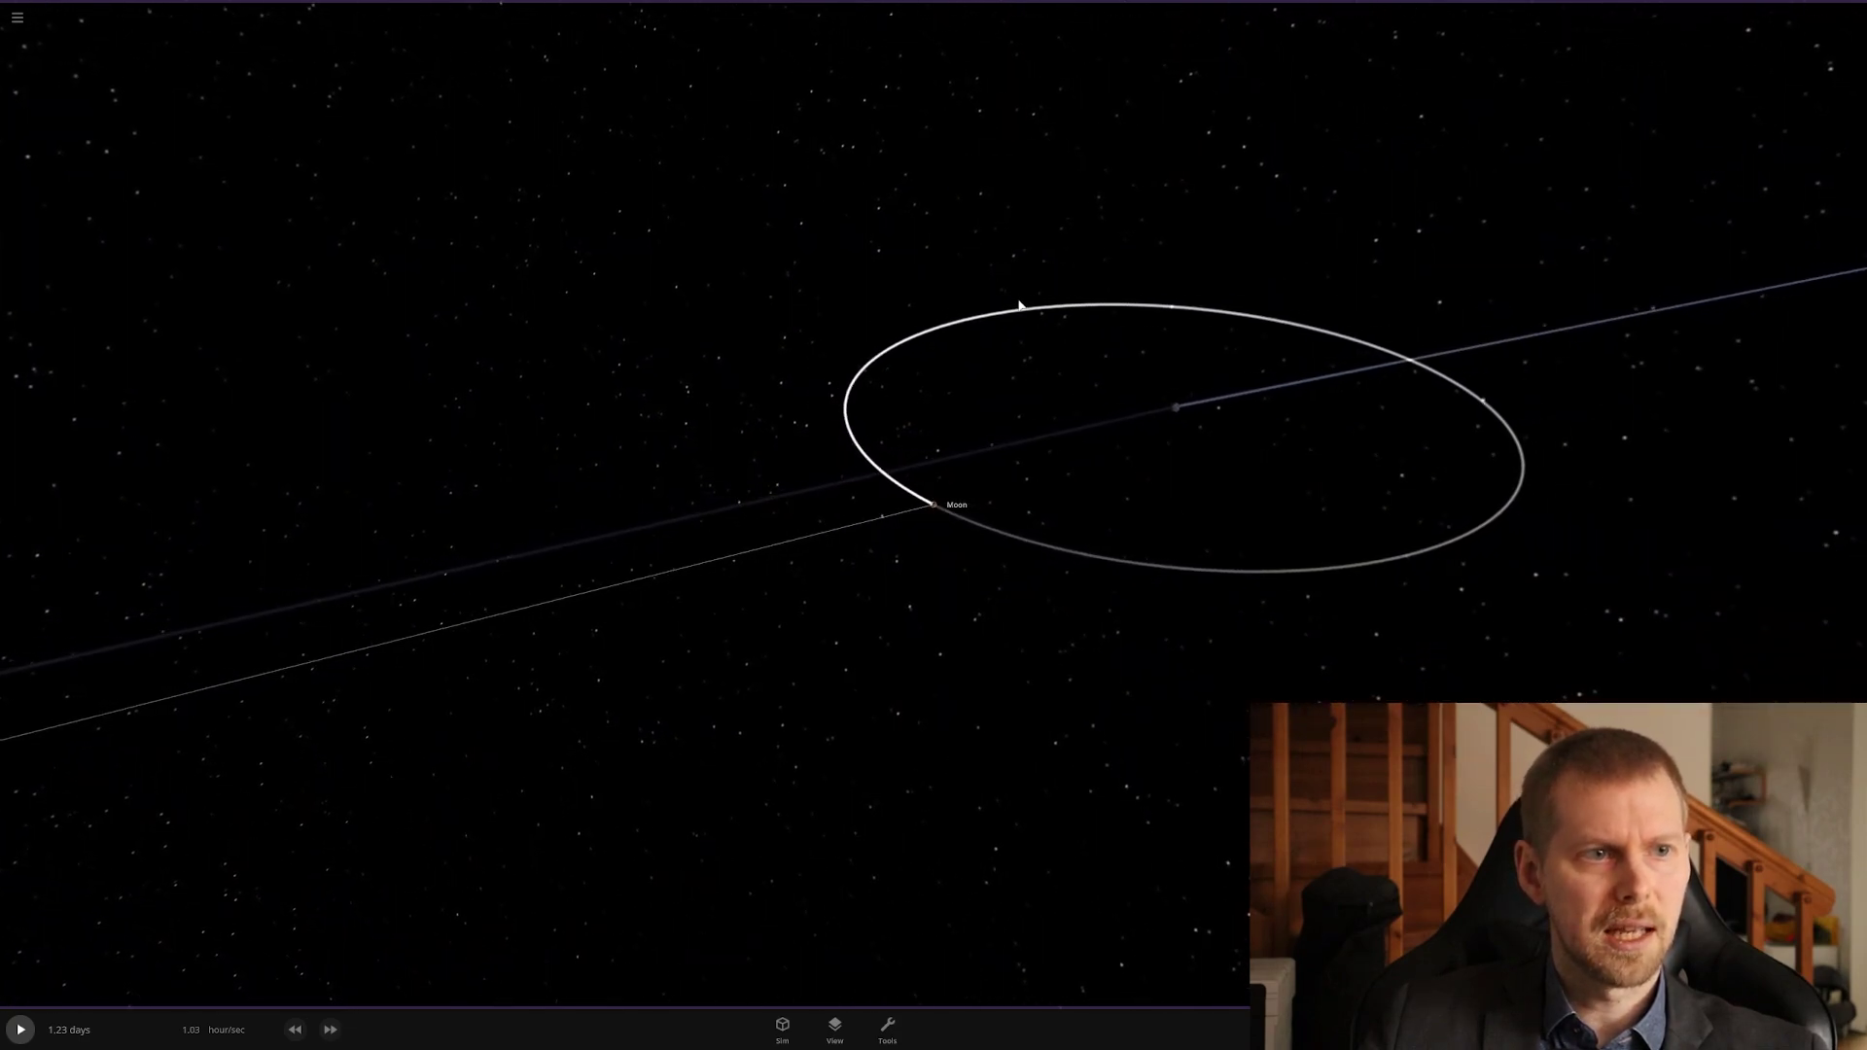
pyautogui.moveTo(1010, 321); pyautogui.dragTo(918, 258)
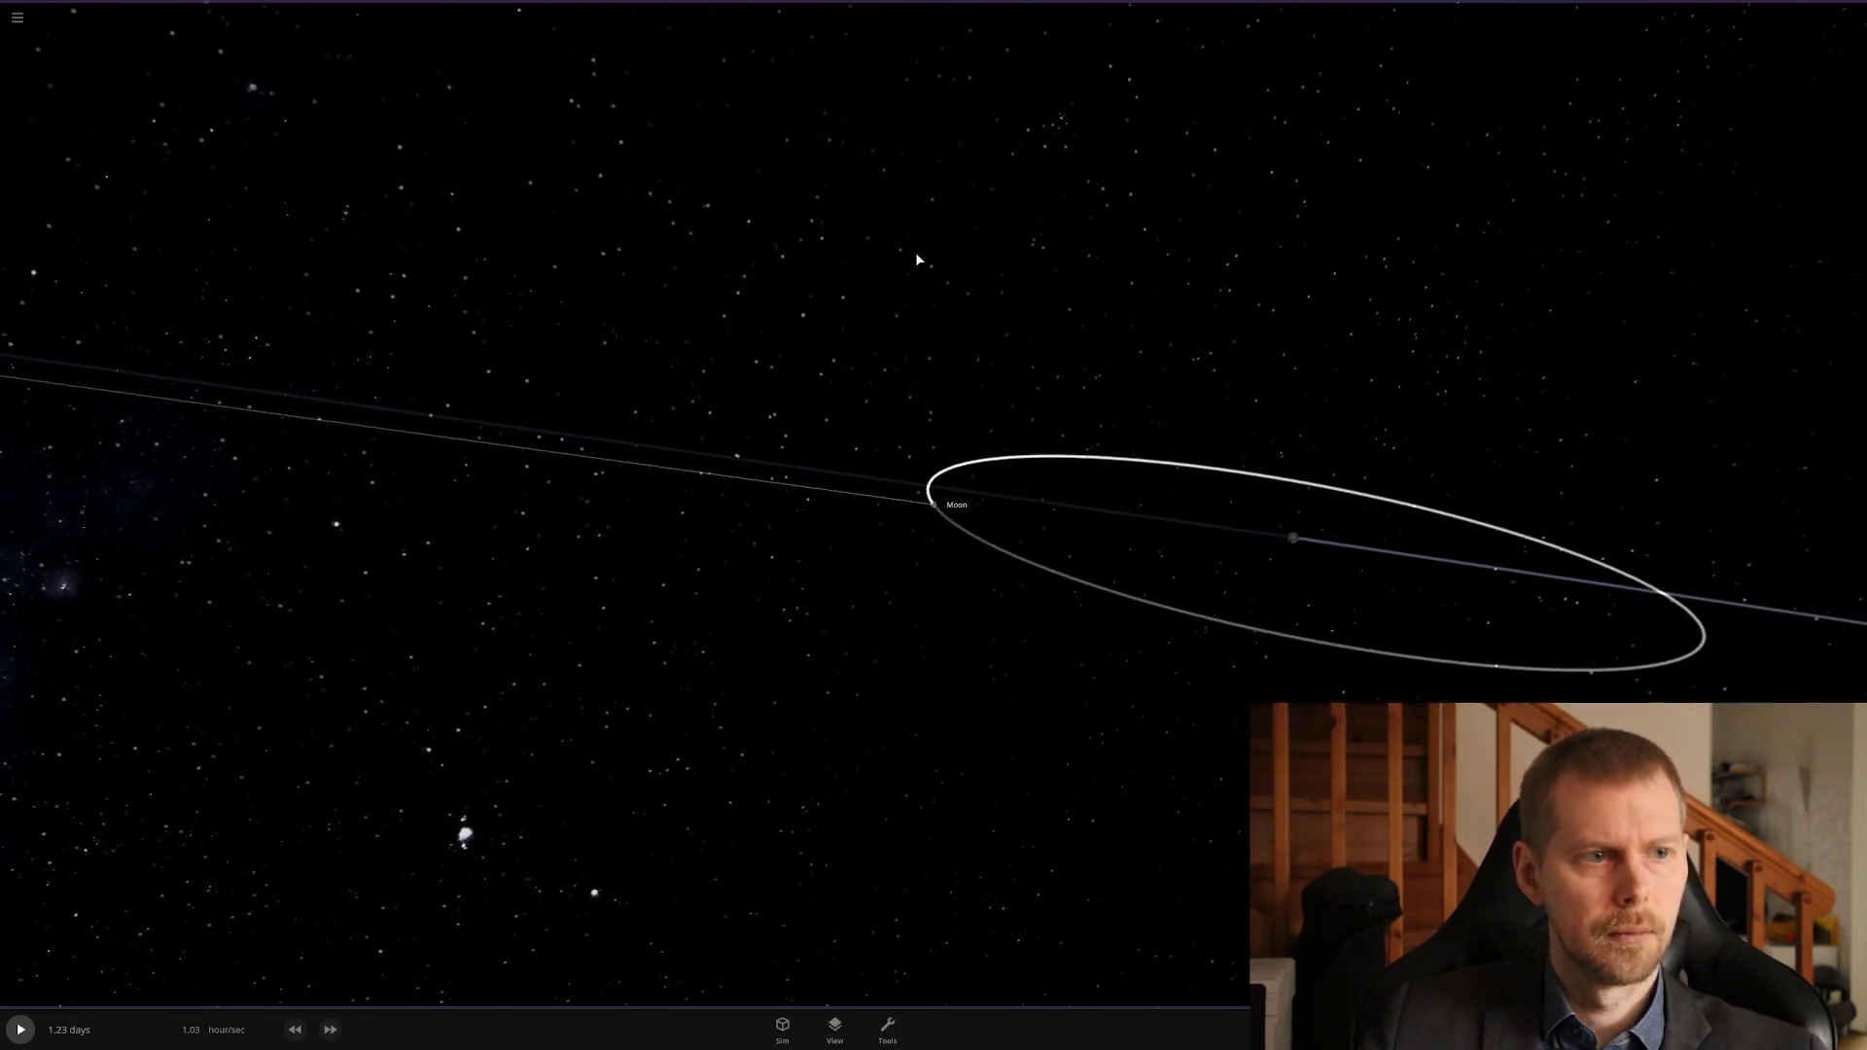
pyautogui.scroll(5, 914, 253)
pyautogui.scroll(-5, 1002, 549)
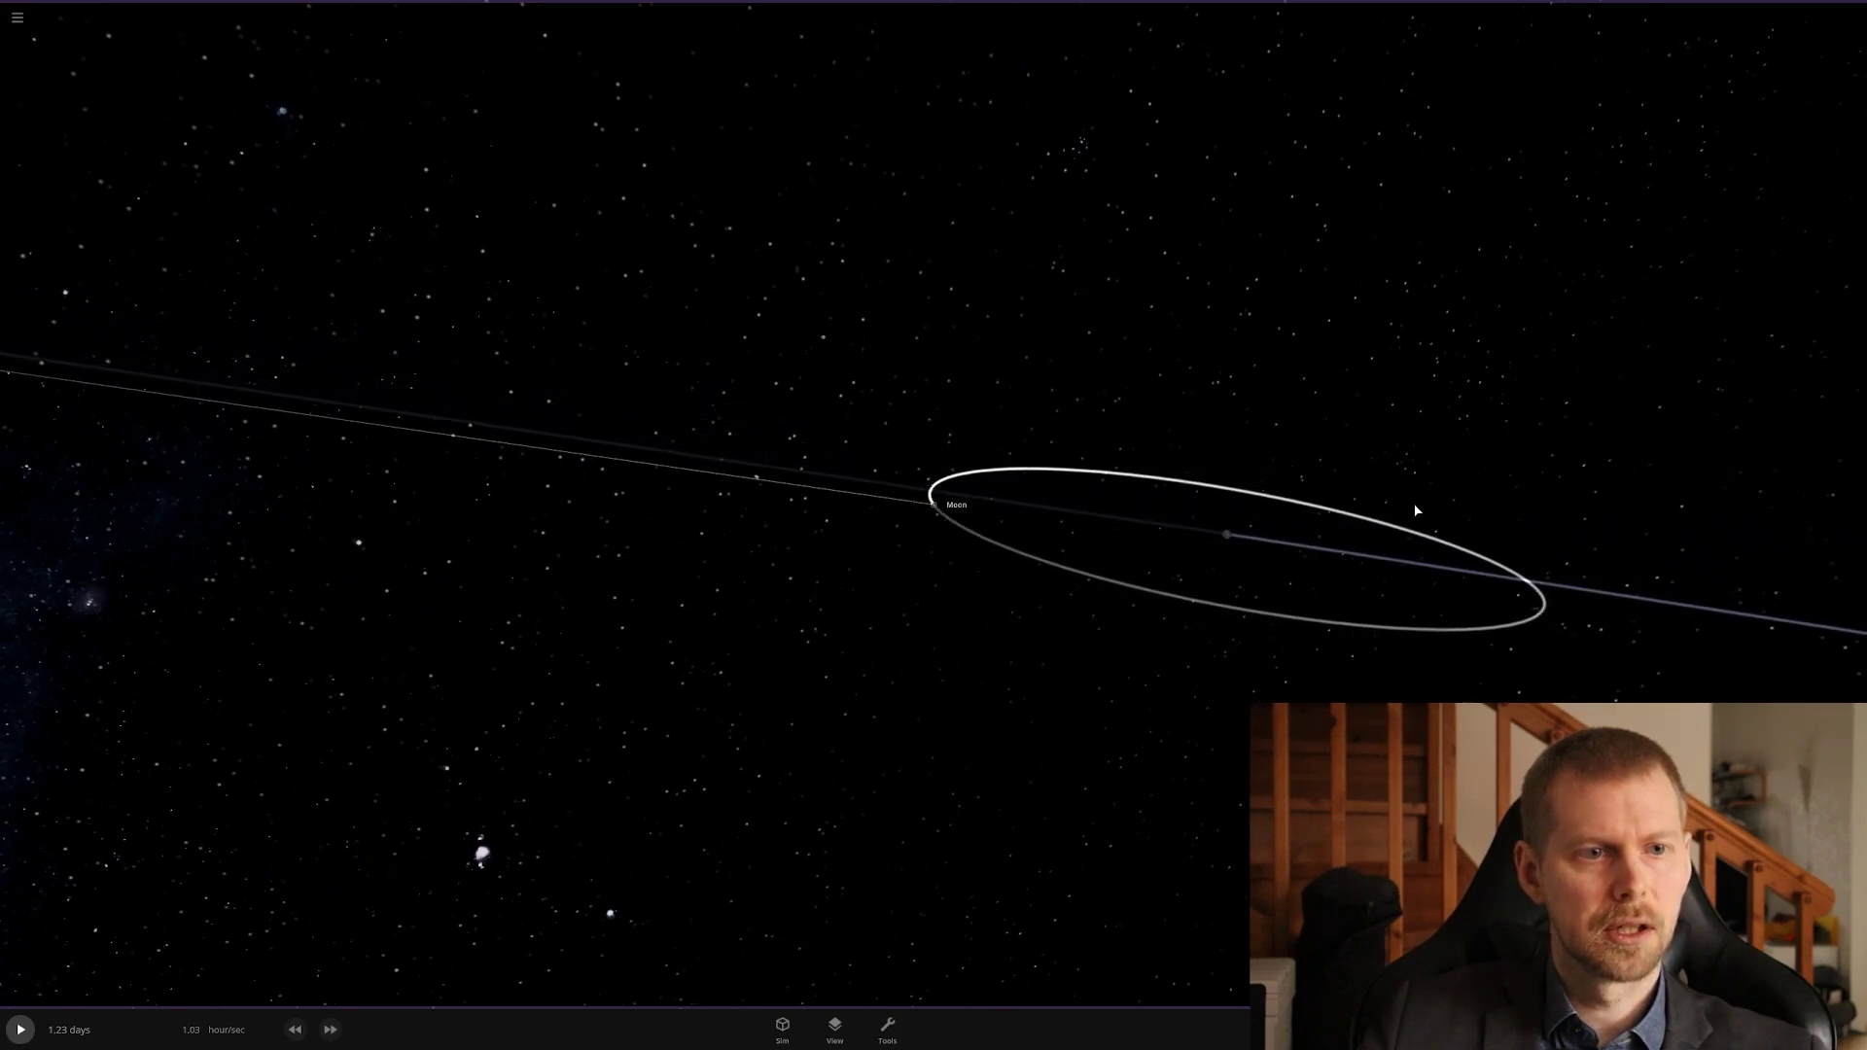
# Compare the Moon's sunlit side with its dark side, viewed with the Sun beyond it.
pyautogui.scroll(10, 994, 469)
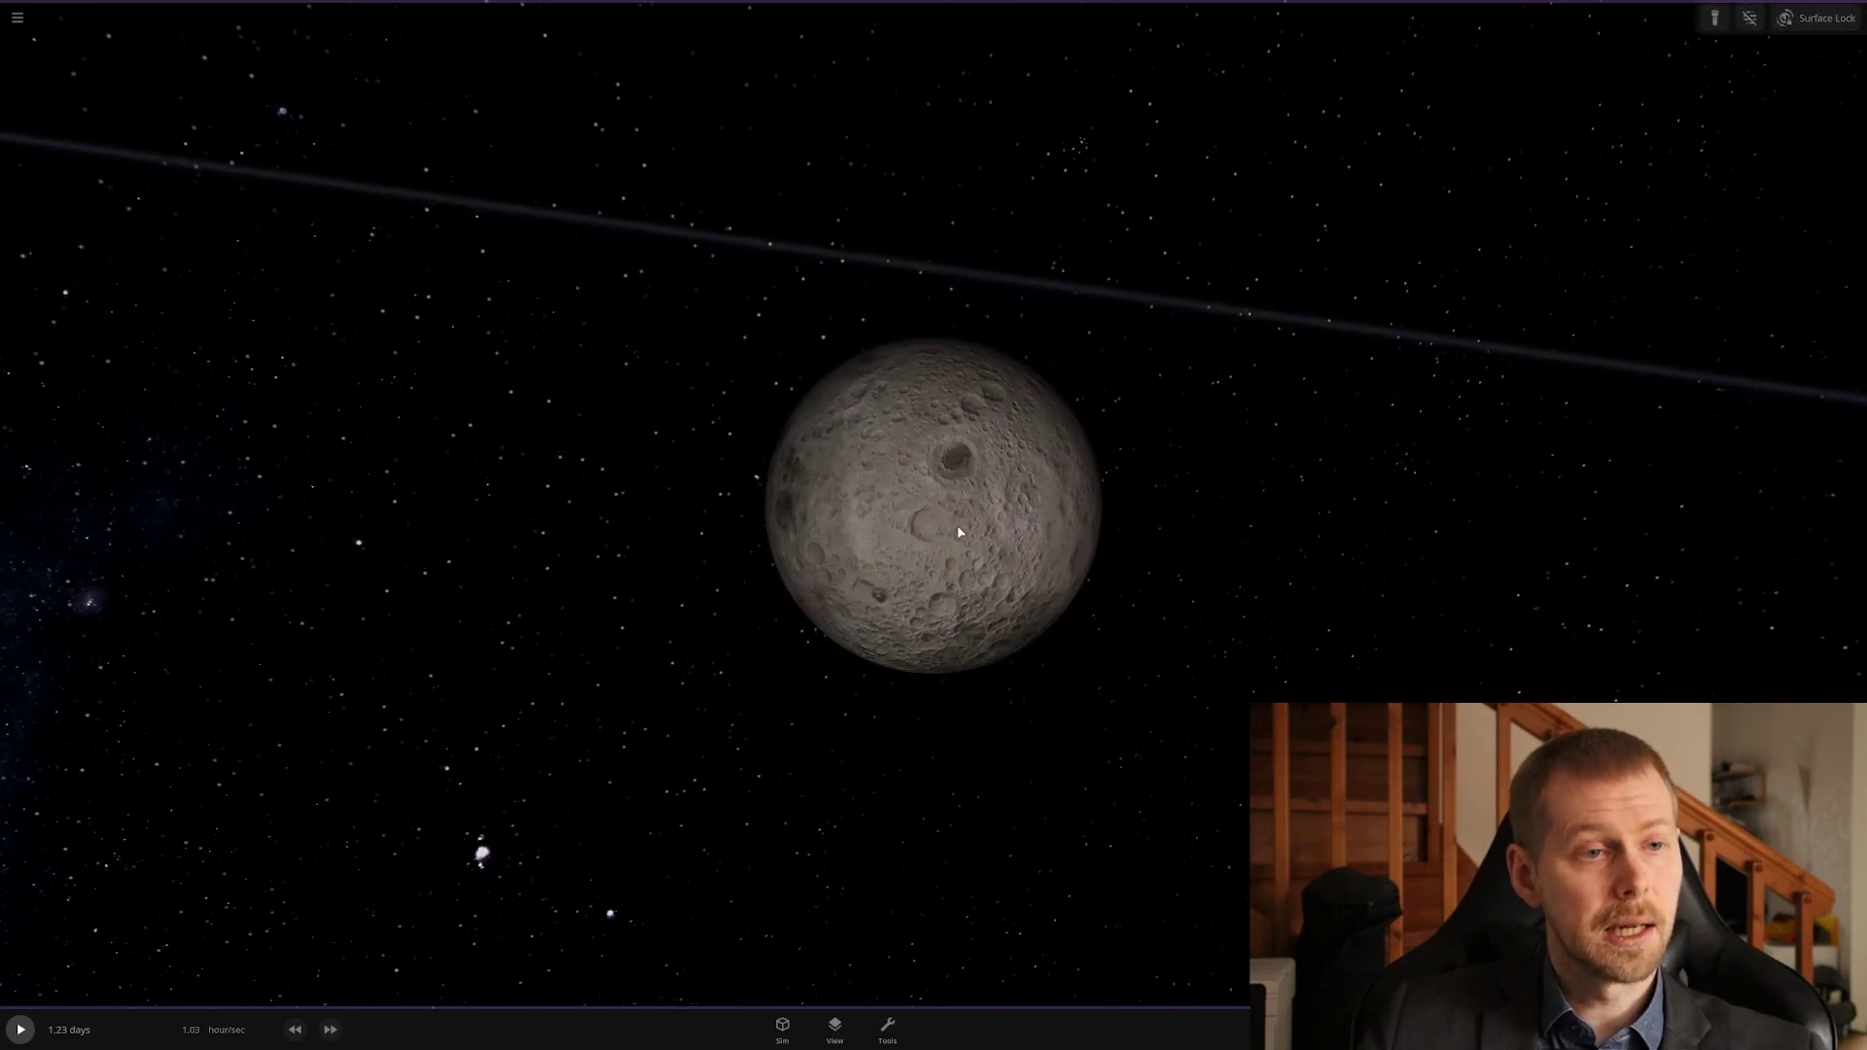
pyautogui.scroll(-10, 934, 505)
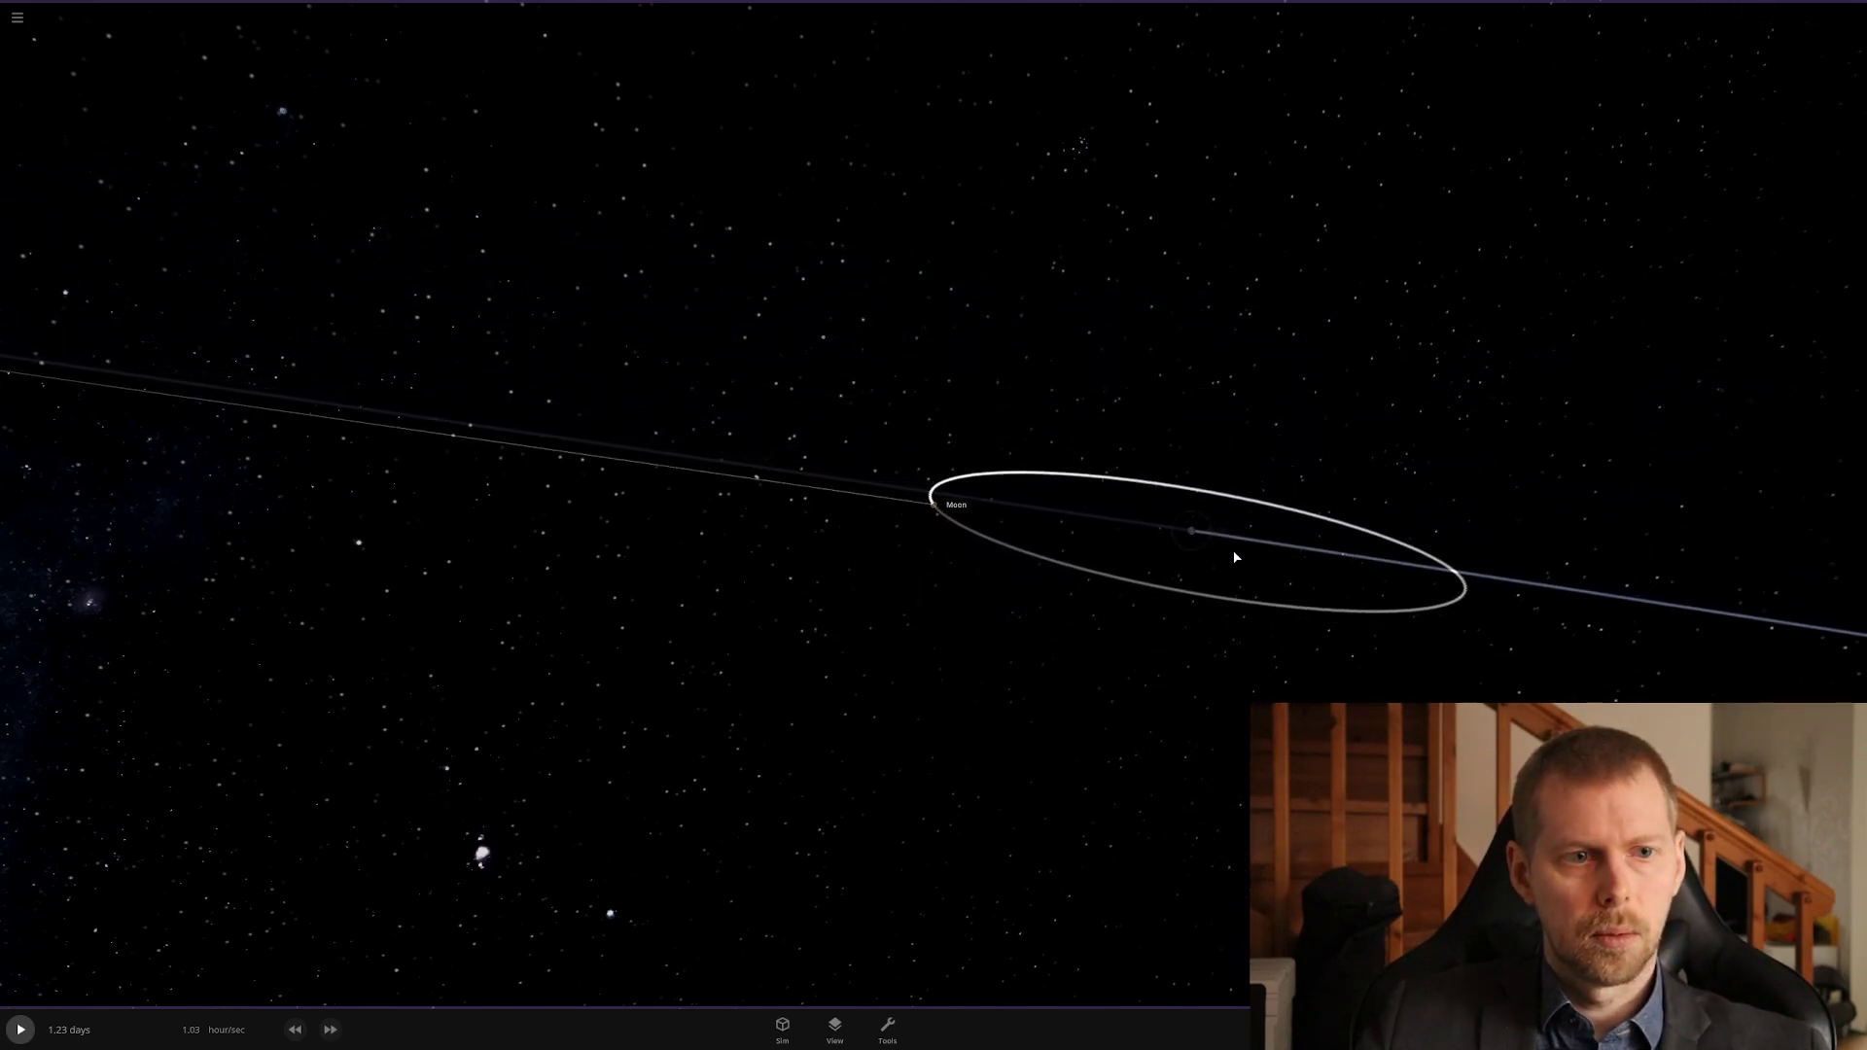
pyautogui.moveTo(929, 455); pyautogui.dragTo(1075, 434)
pyautogui.scroll(8, 983, 492)
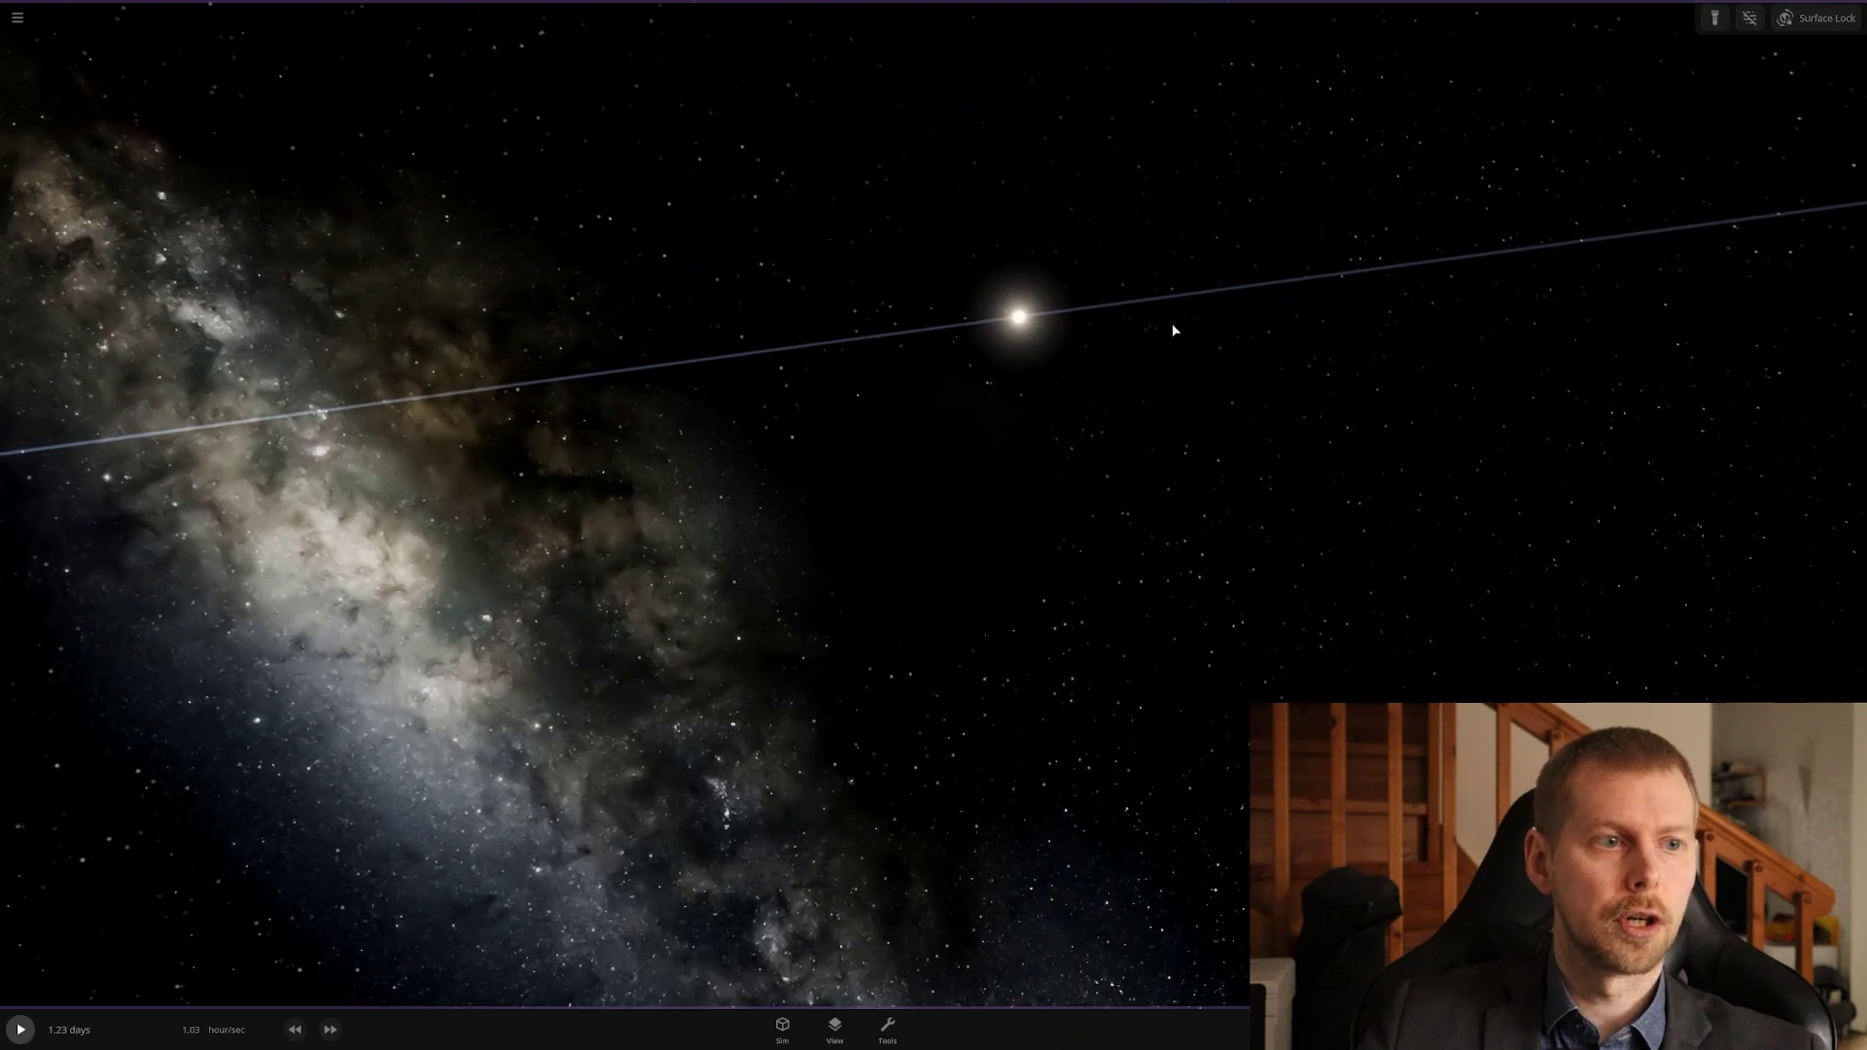
pyautogui.moveTo(1173, 331); pyautogui.dragTo(555, 463)
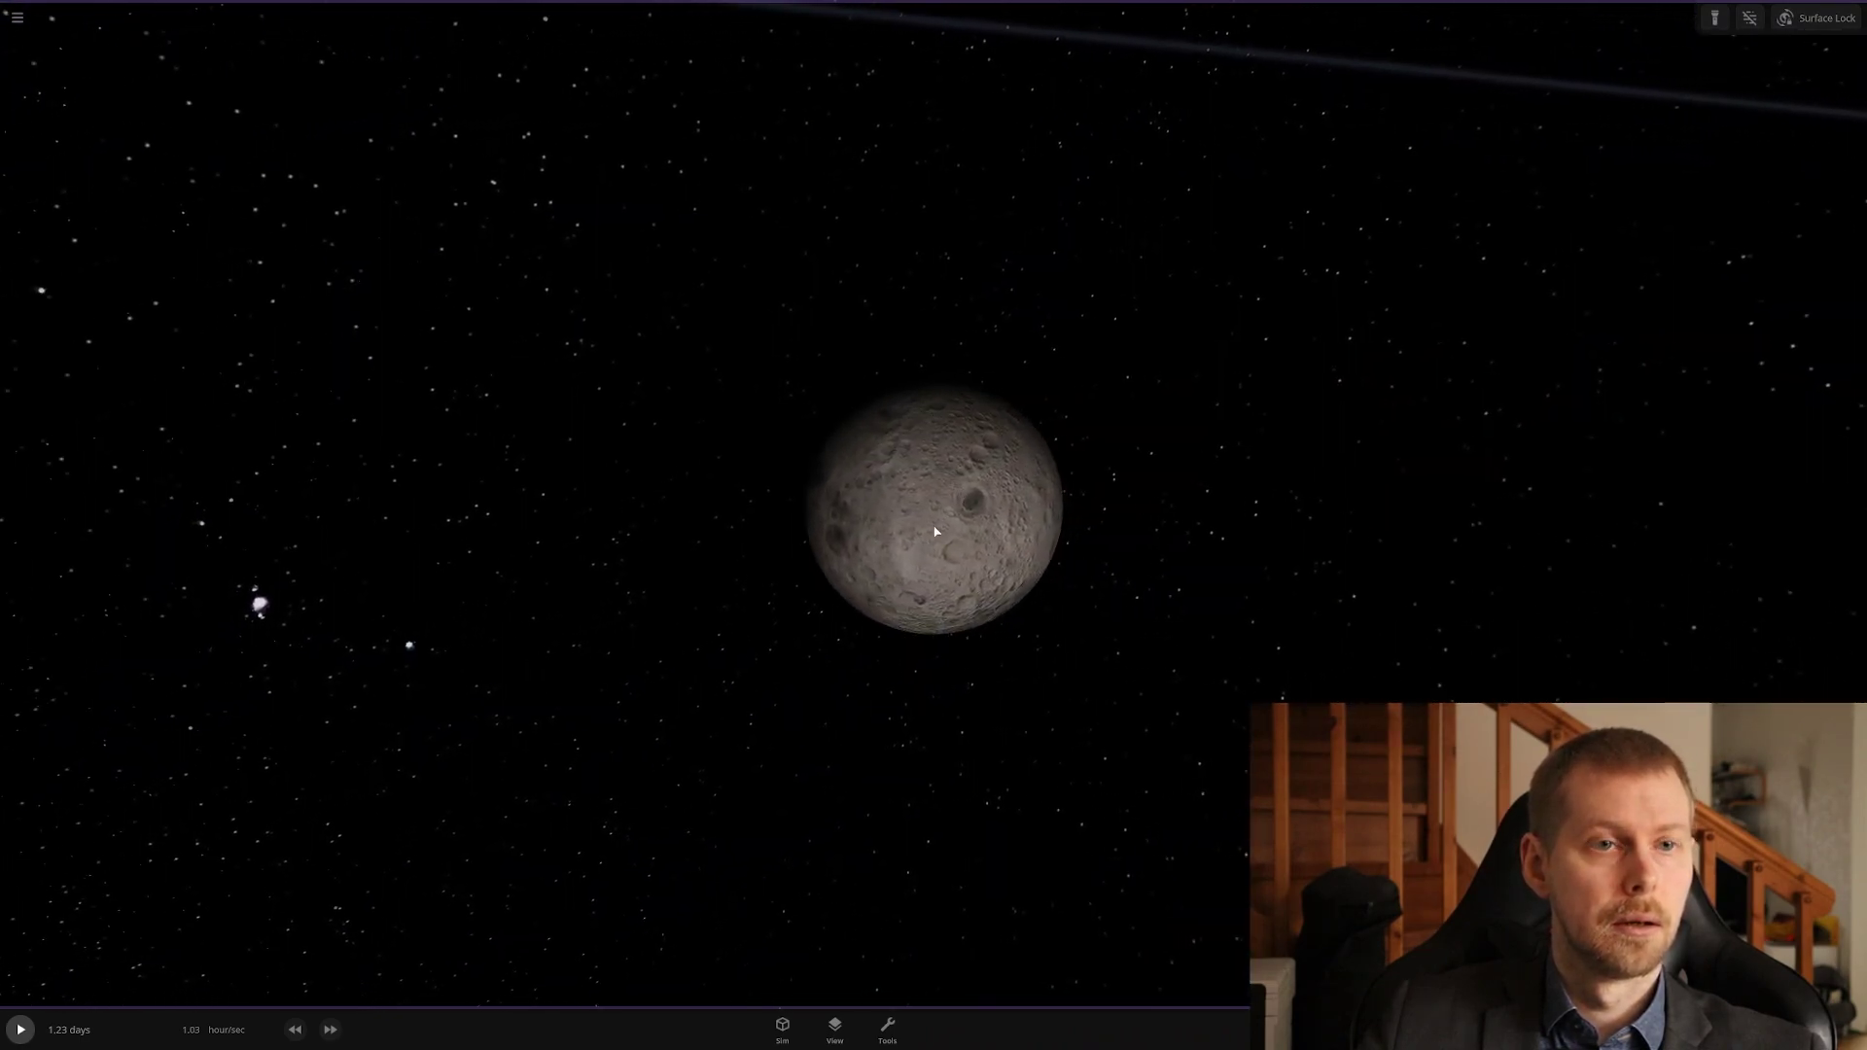
# Compare how the Moon and the distant Earth are lit, viewing both bodies together along with the Moon's orbit.
pyautogui.scroll(-6, 959, 452)
pyautogui.moveTo(1071, 407); pyautogui.dragTo(1384, 405)
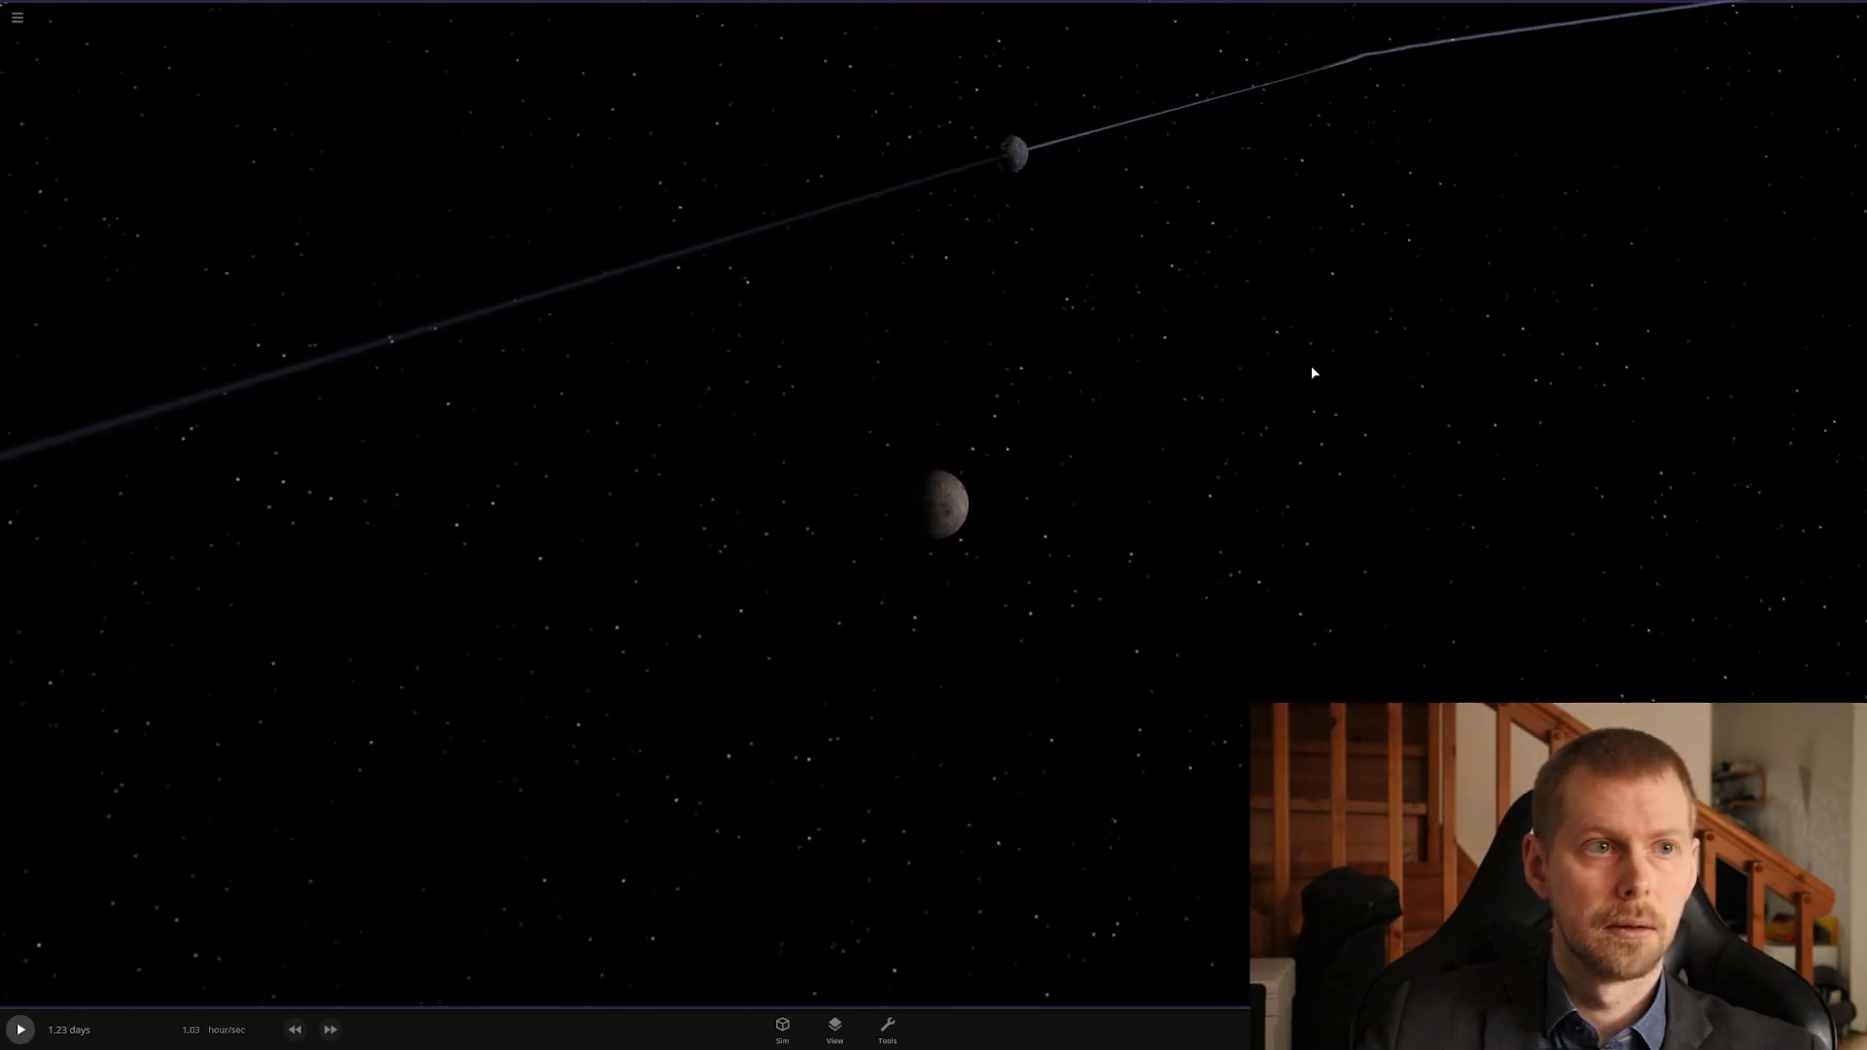
pyautogui.scroll(-5, 1312, 372)
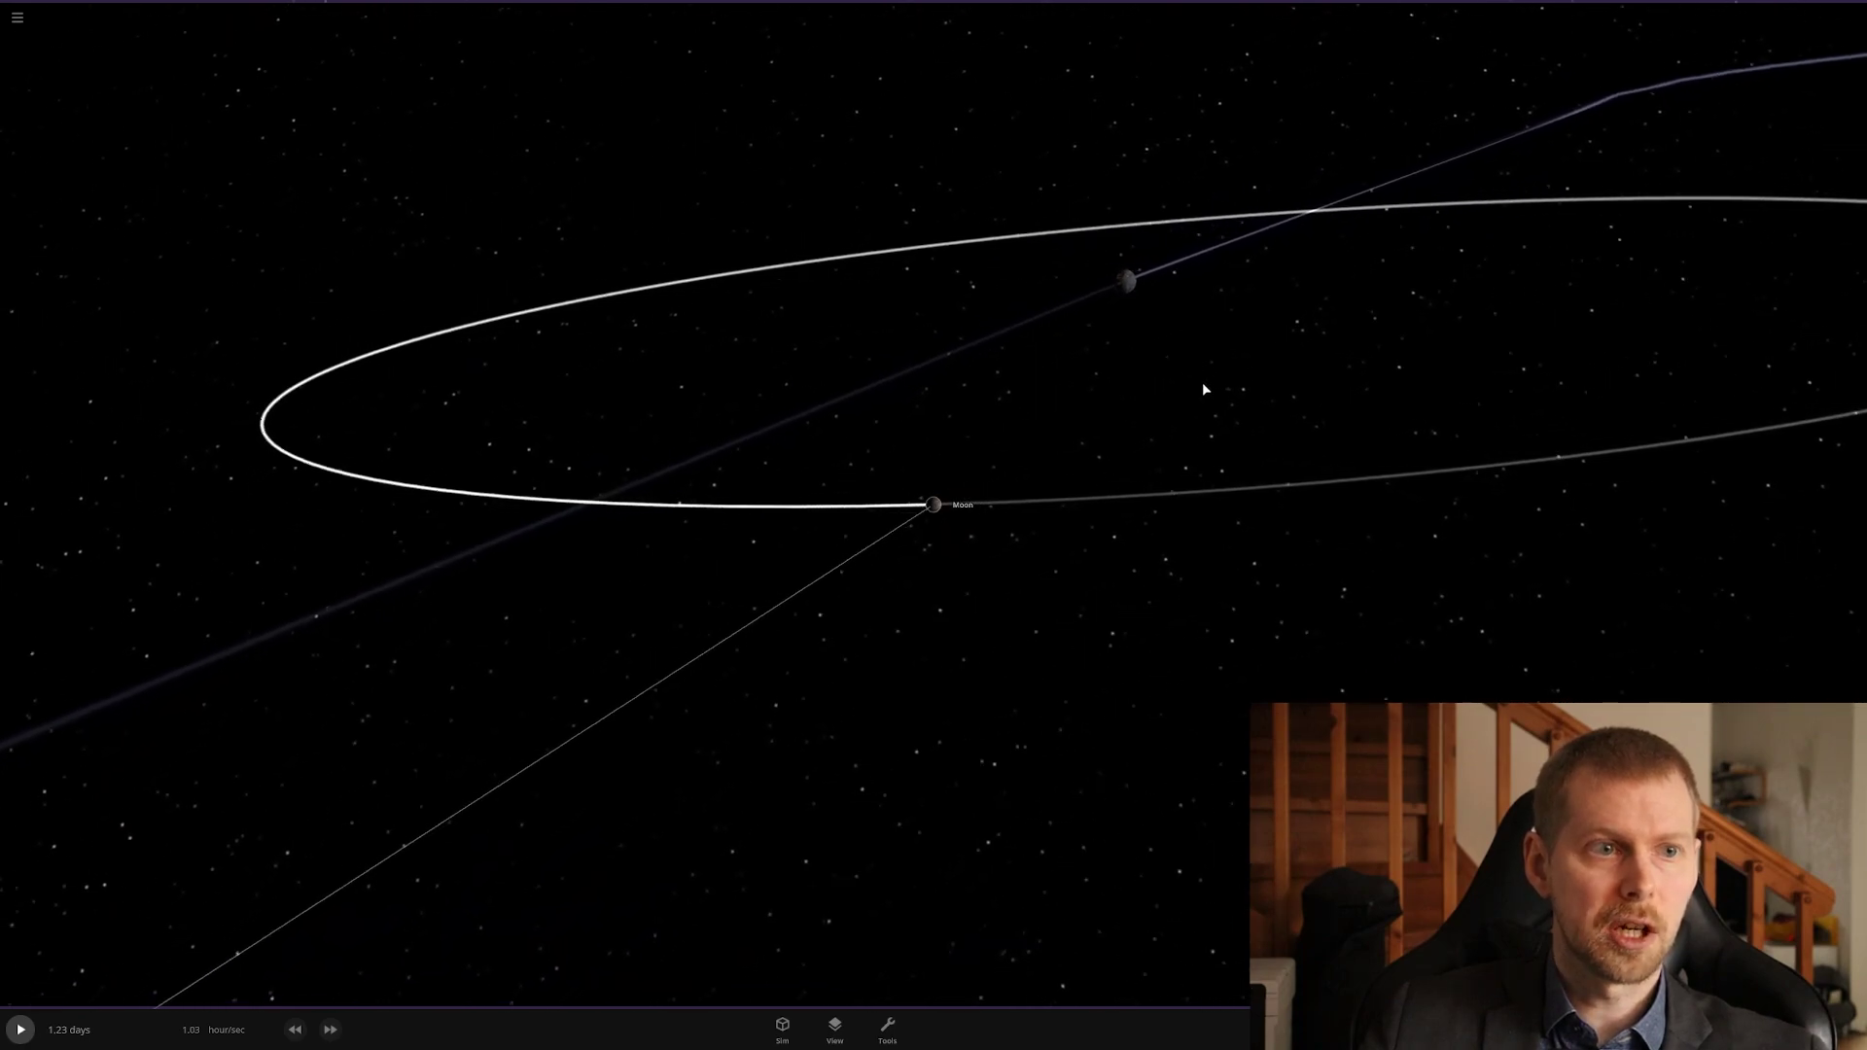
pyautogui.moveTo(1203, 390); pyautogui.dragTo(1103, 310)
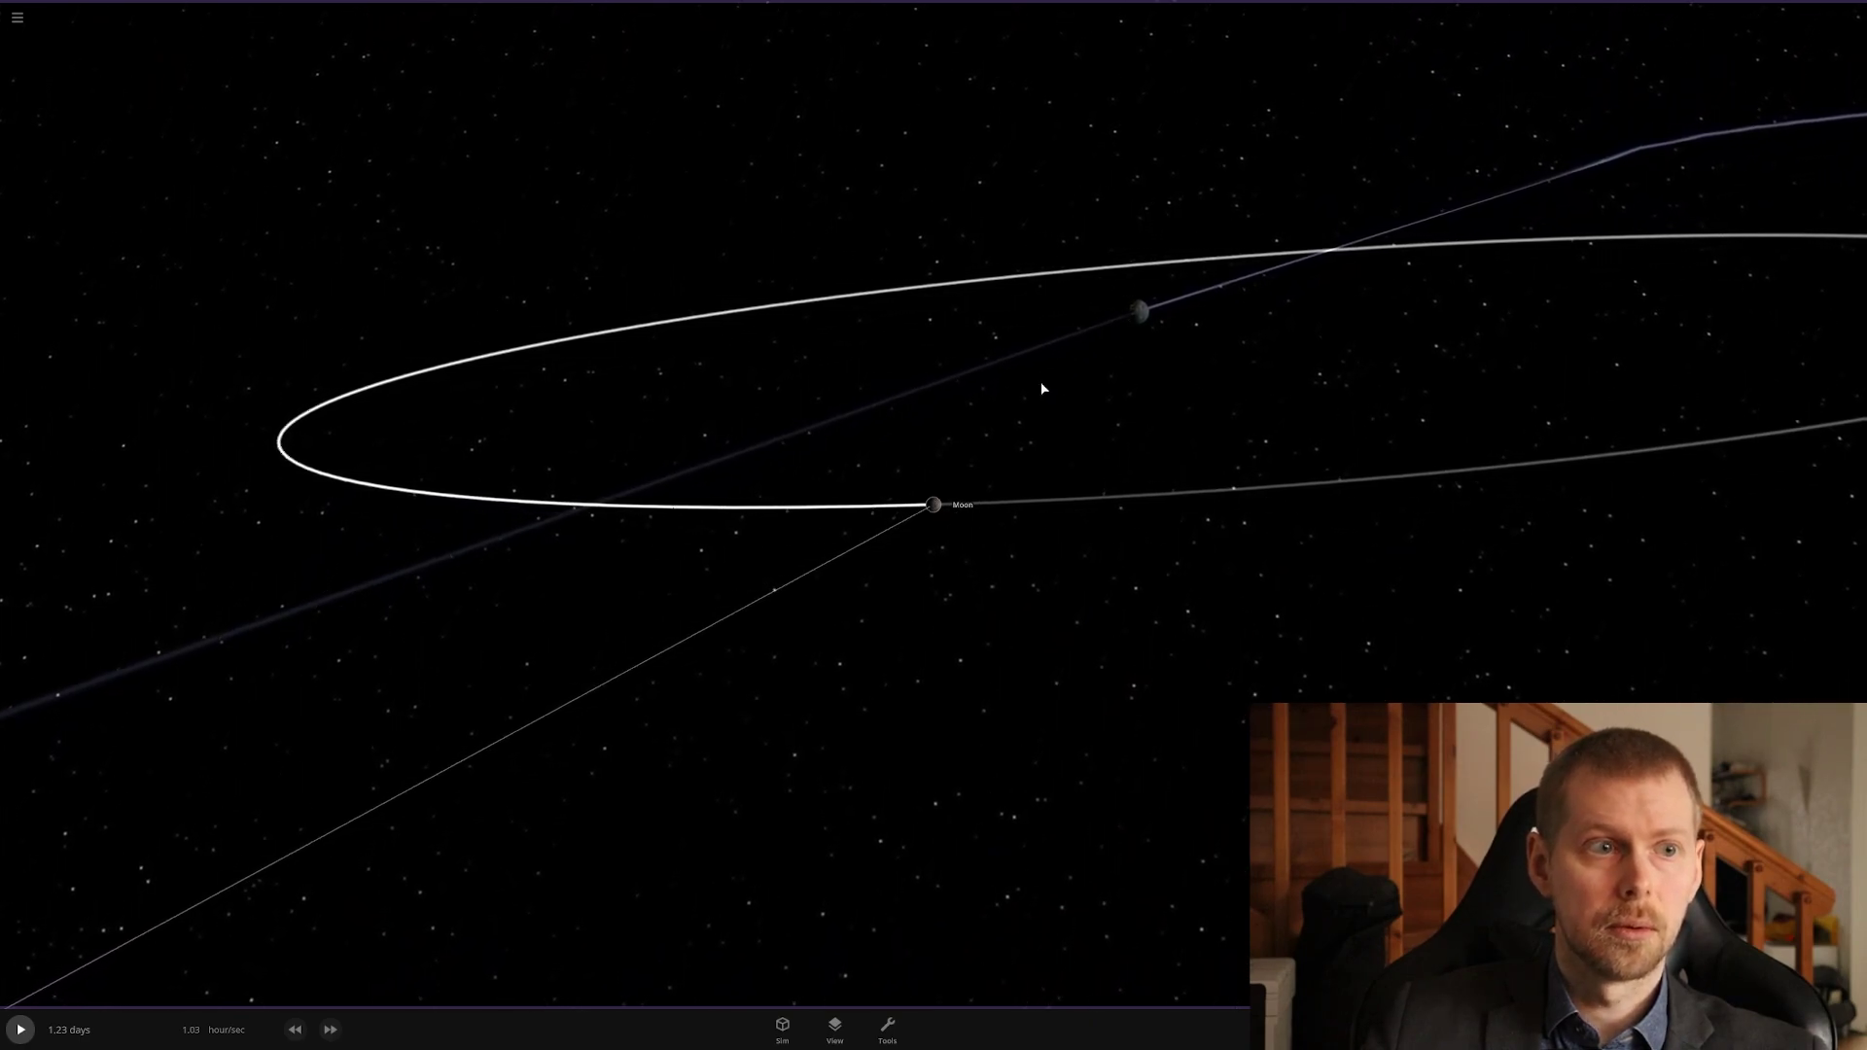
pyautogui.scroll(10, 1042, 389)
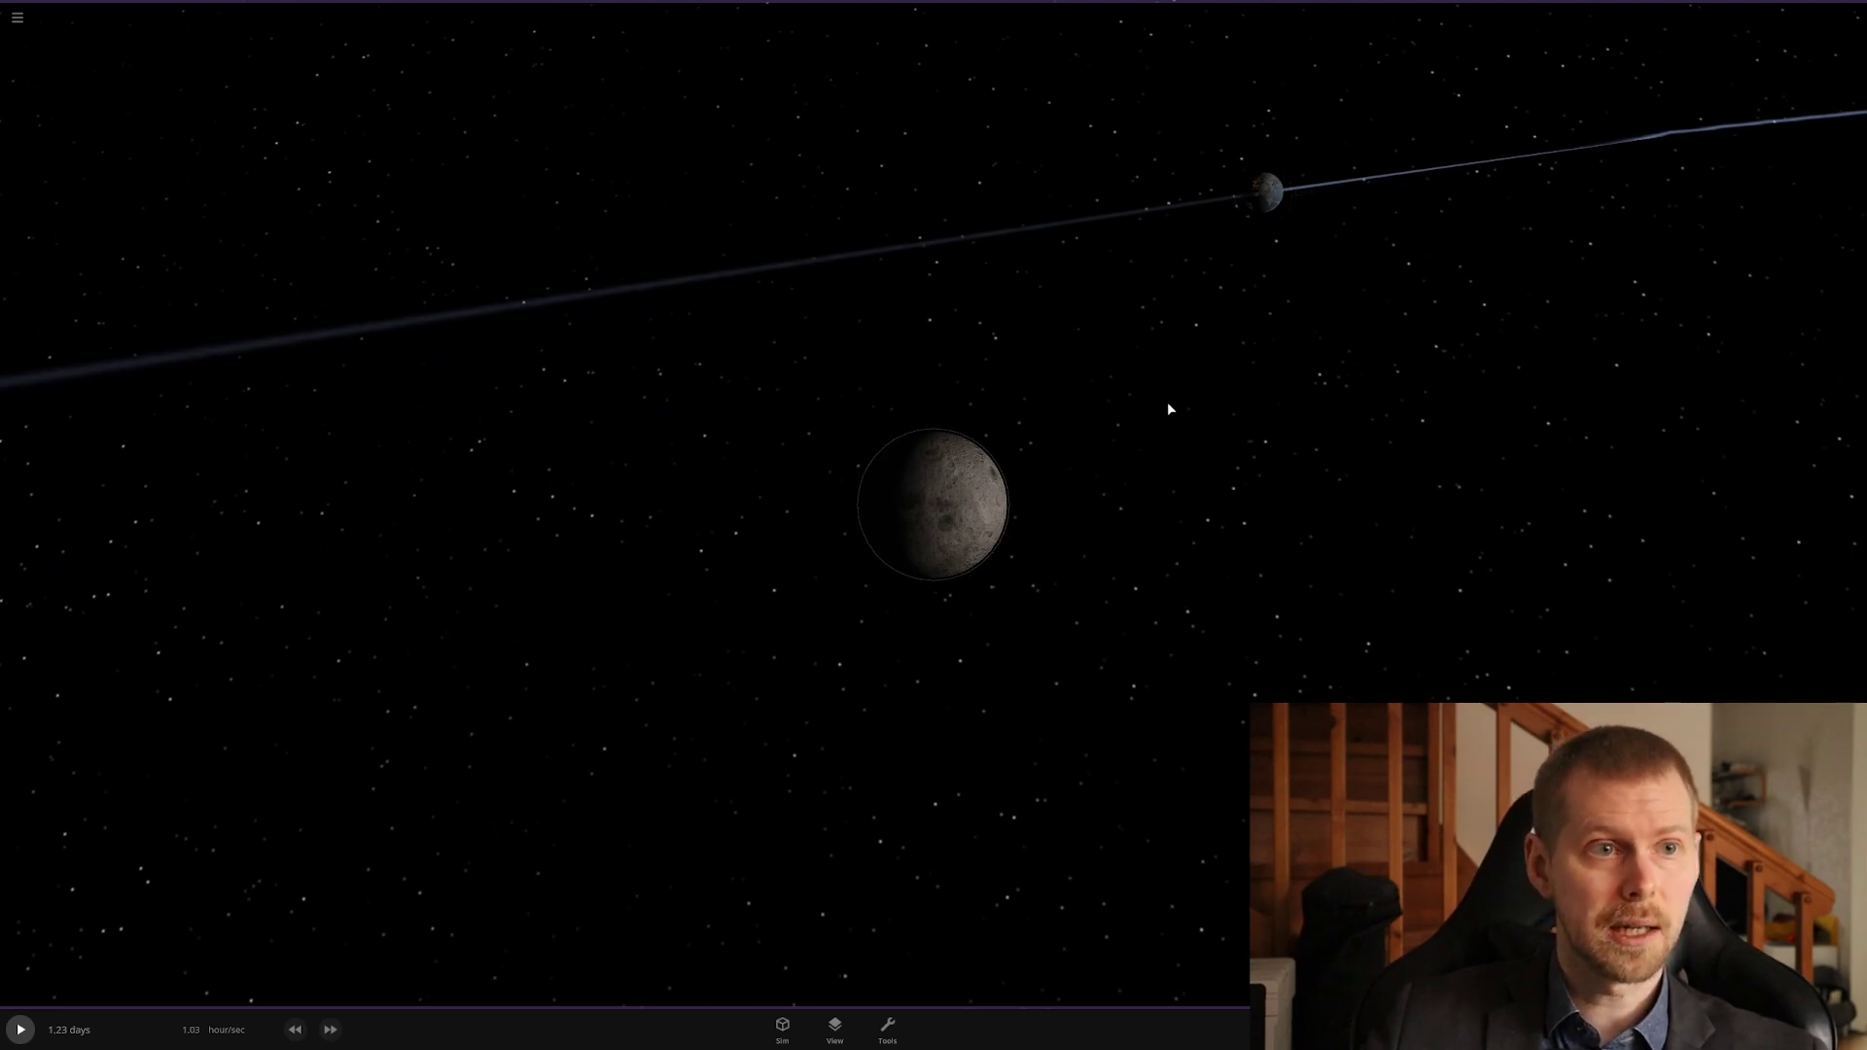
pyautogui.moveTo(1169, 401); pyautogui.dragTo(1218, 368)
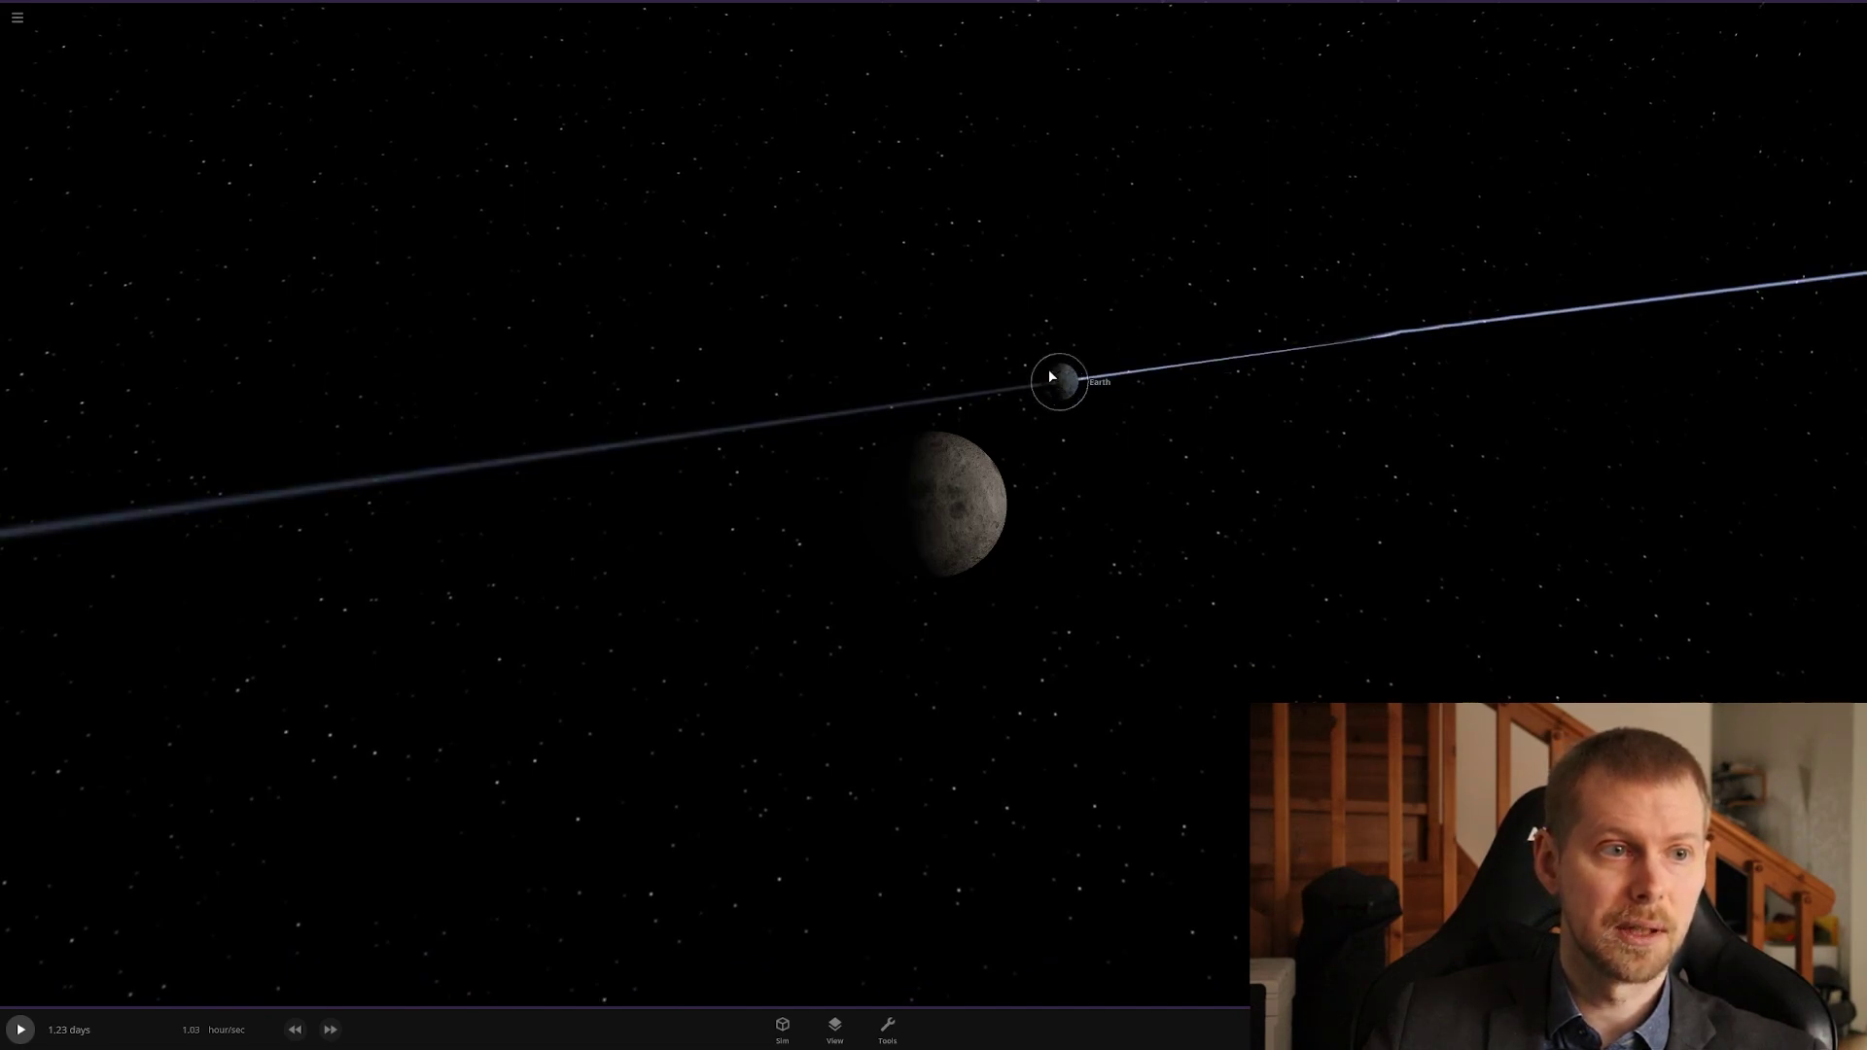
# Examine the Moon's orbit against Earth's path around the Sun from far above, and return to a close view of the Moon.
pyautogui.scroll(-10, 1134, 321)
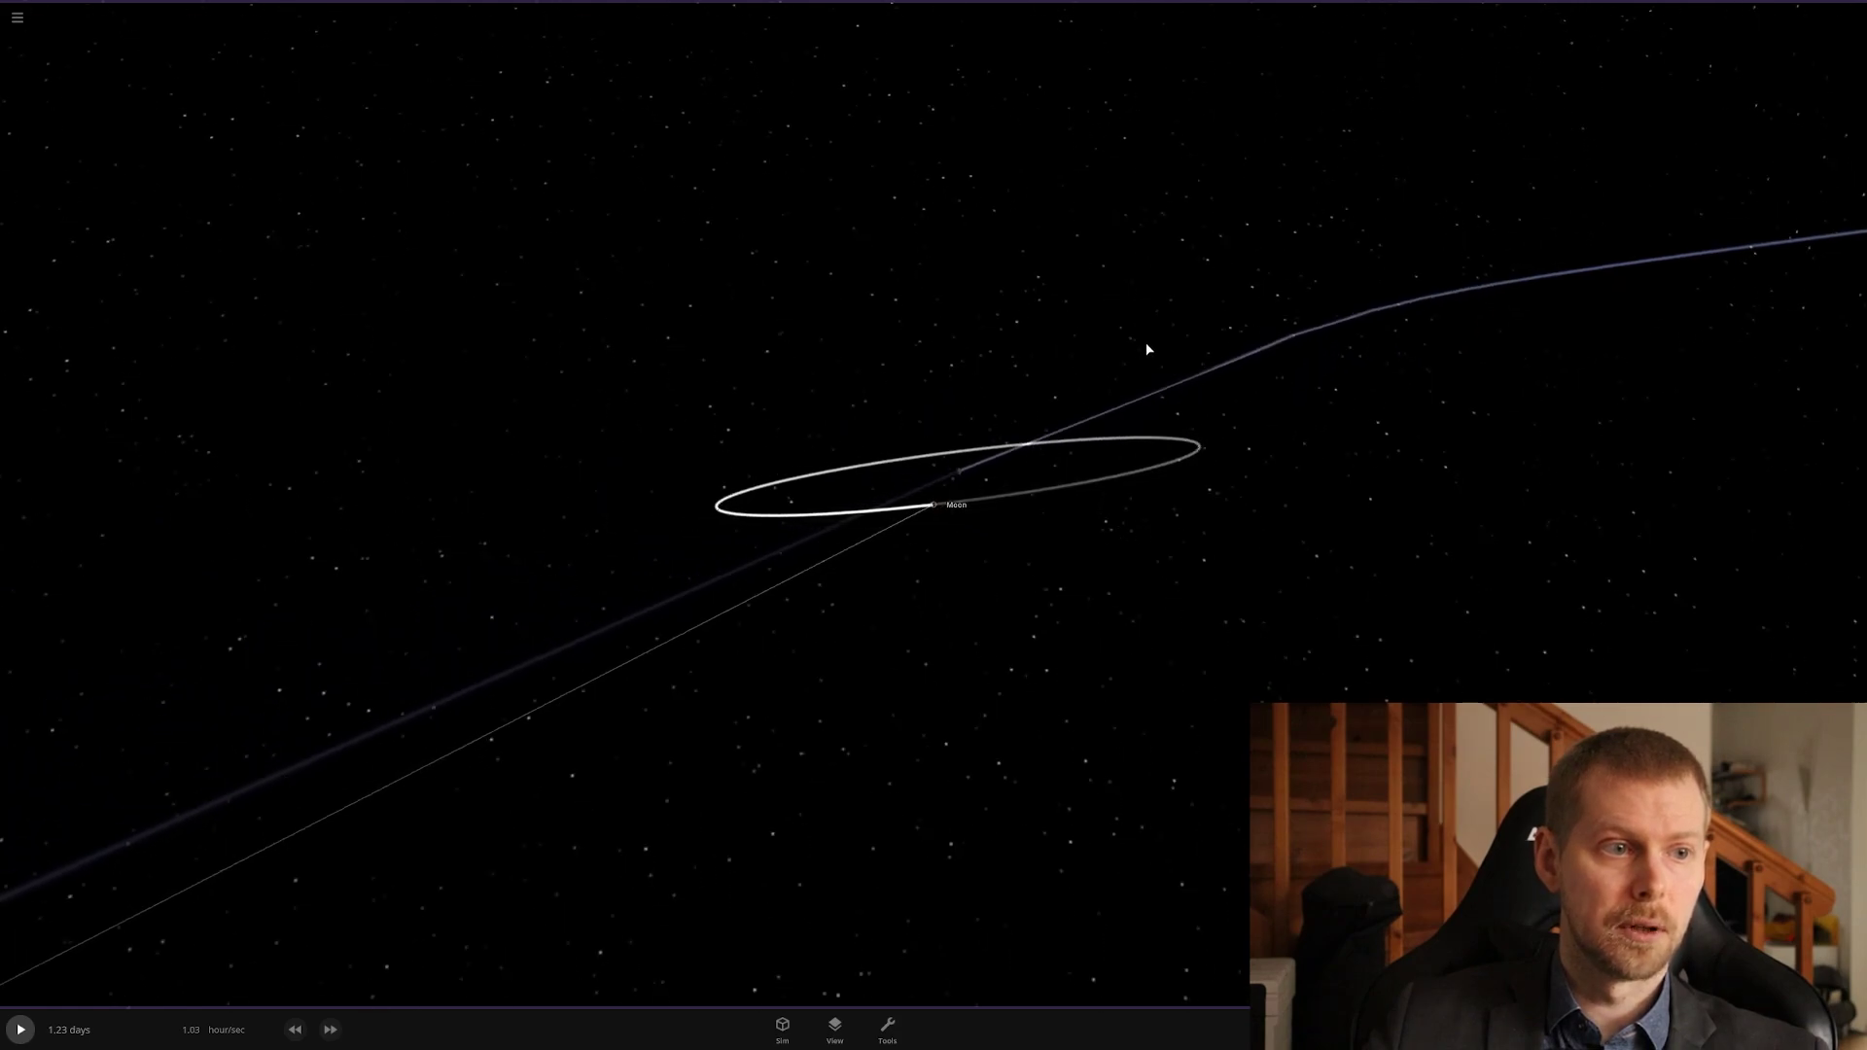
pyautogui.moveTo(1148, 345); pyautogui.dragTo(1211, 485)
pyautogui.scroll(-5, 1146, 463)
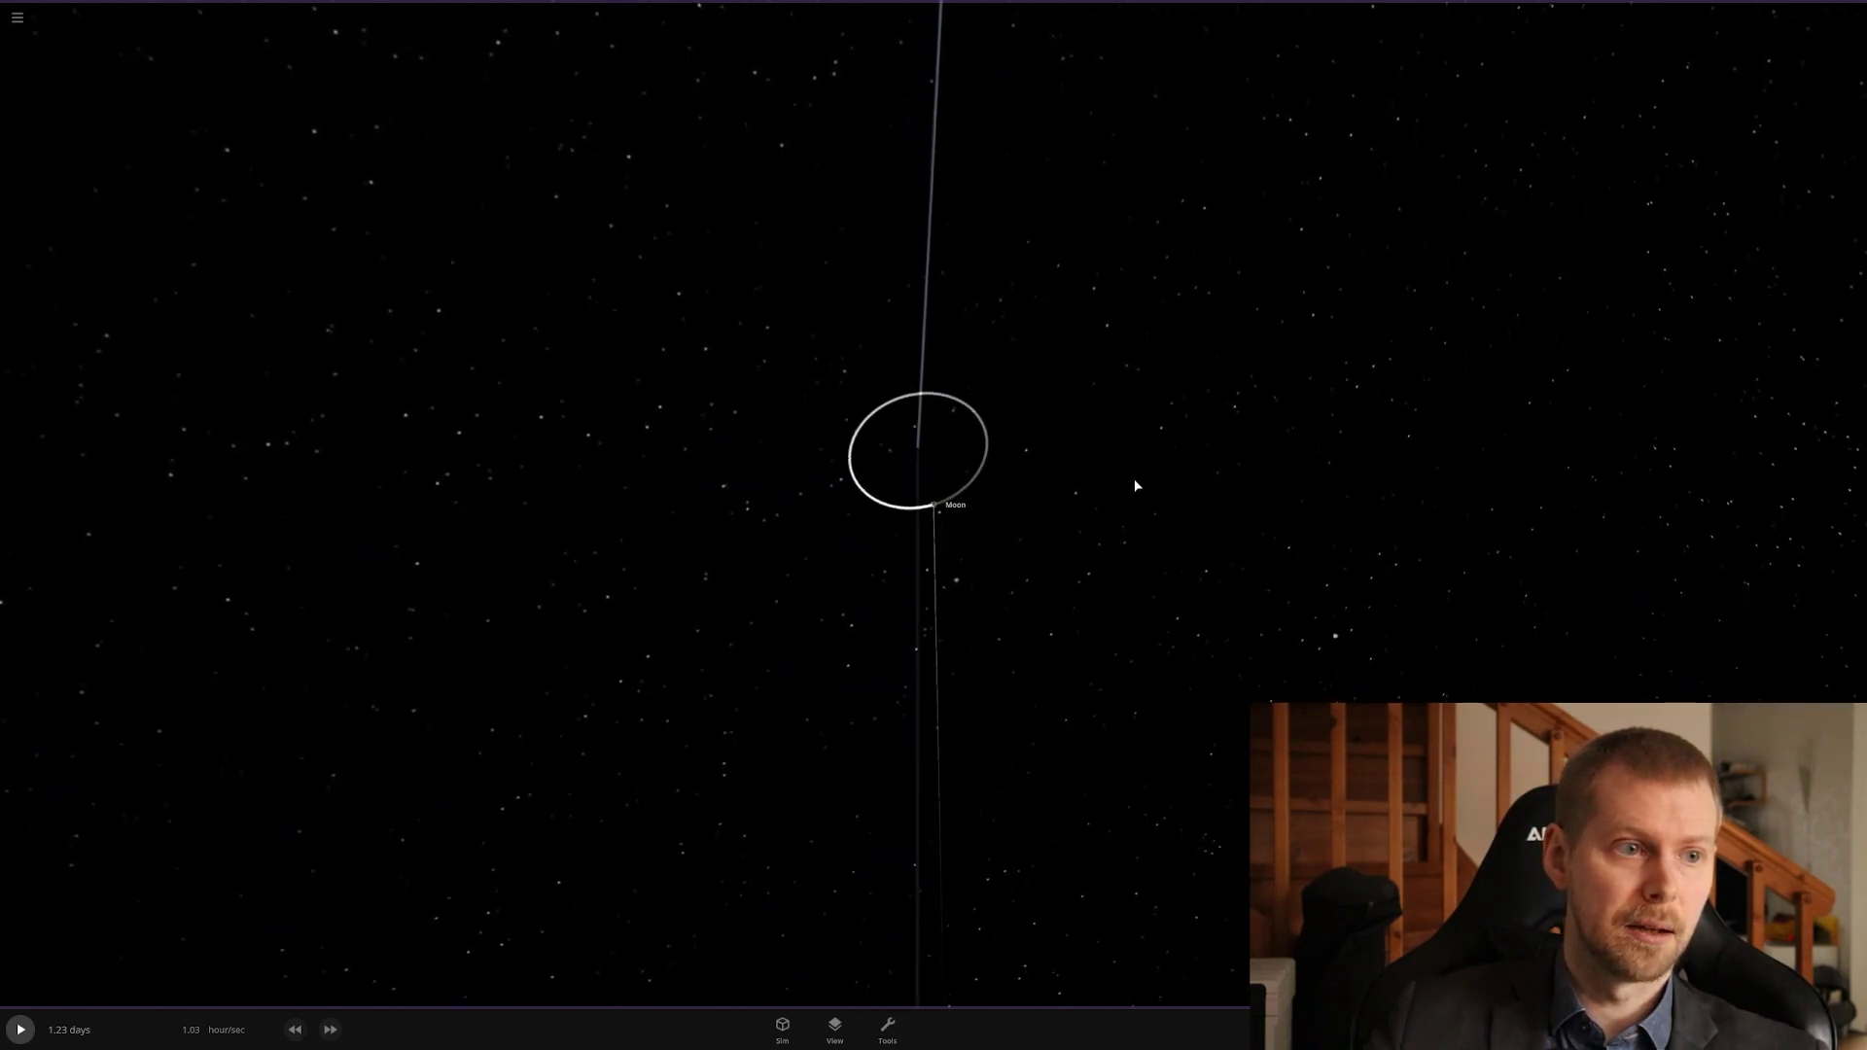
pyautogui.scroll(-3, 1133, 479)
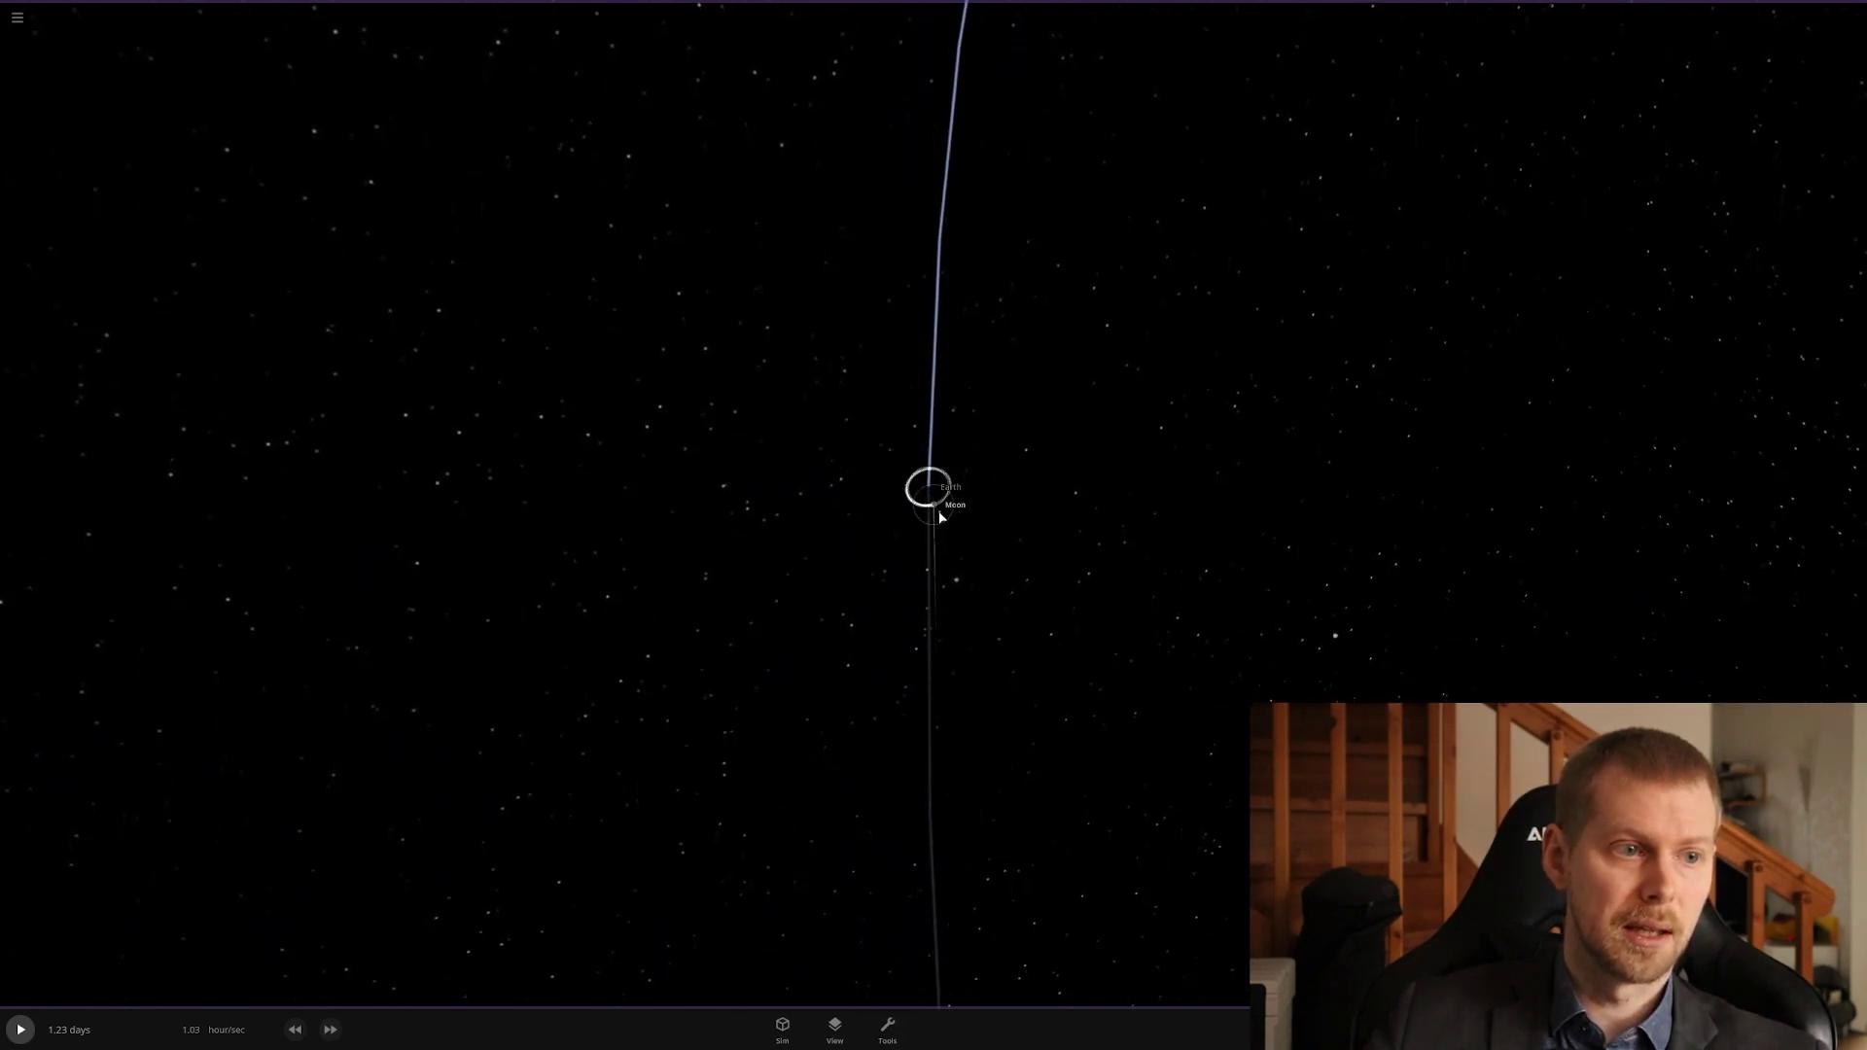
pyautogui.moveTo(1131, 445); pyautogui.dragTo(1055, 435)
pyautogui.scroll(8, 1047, 406)
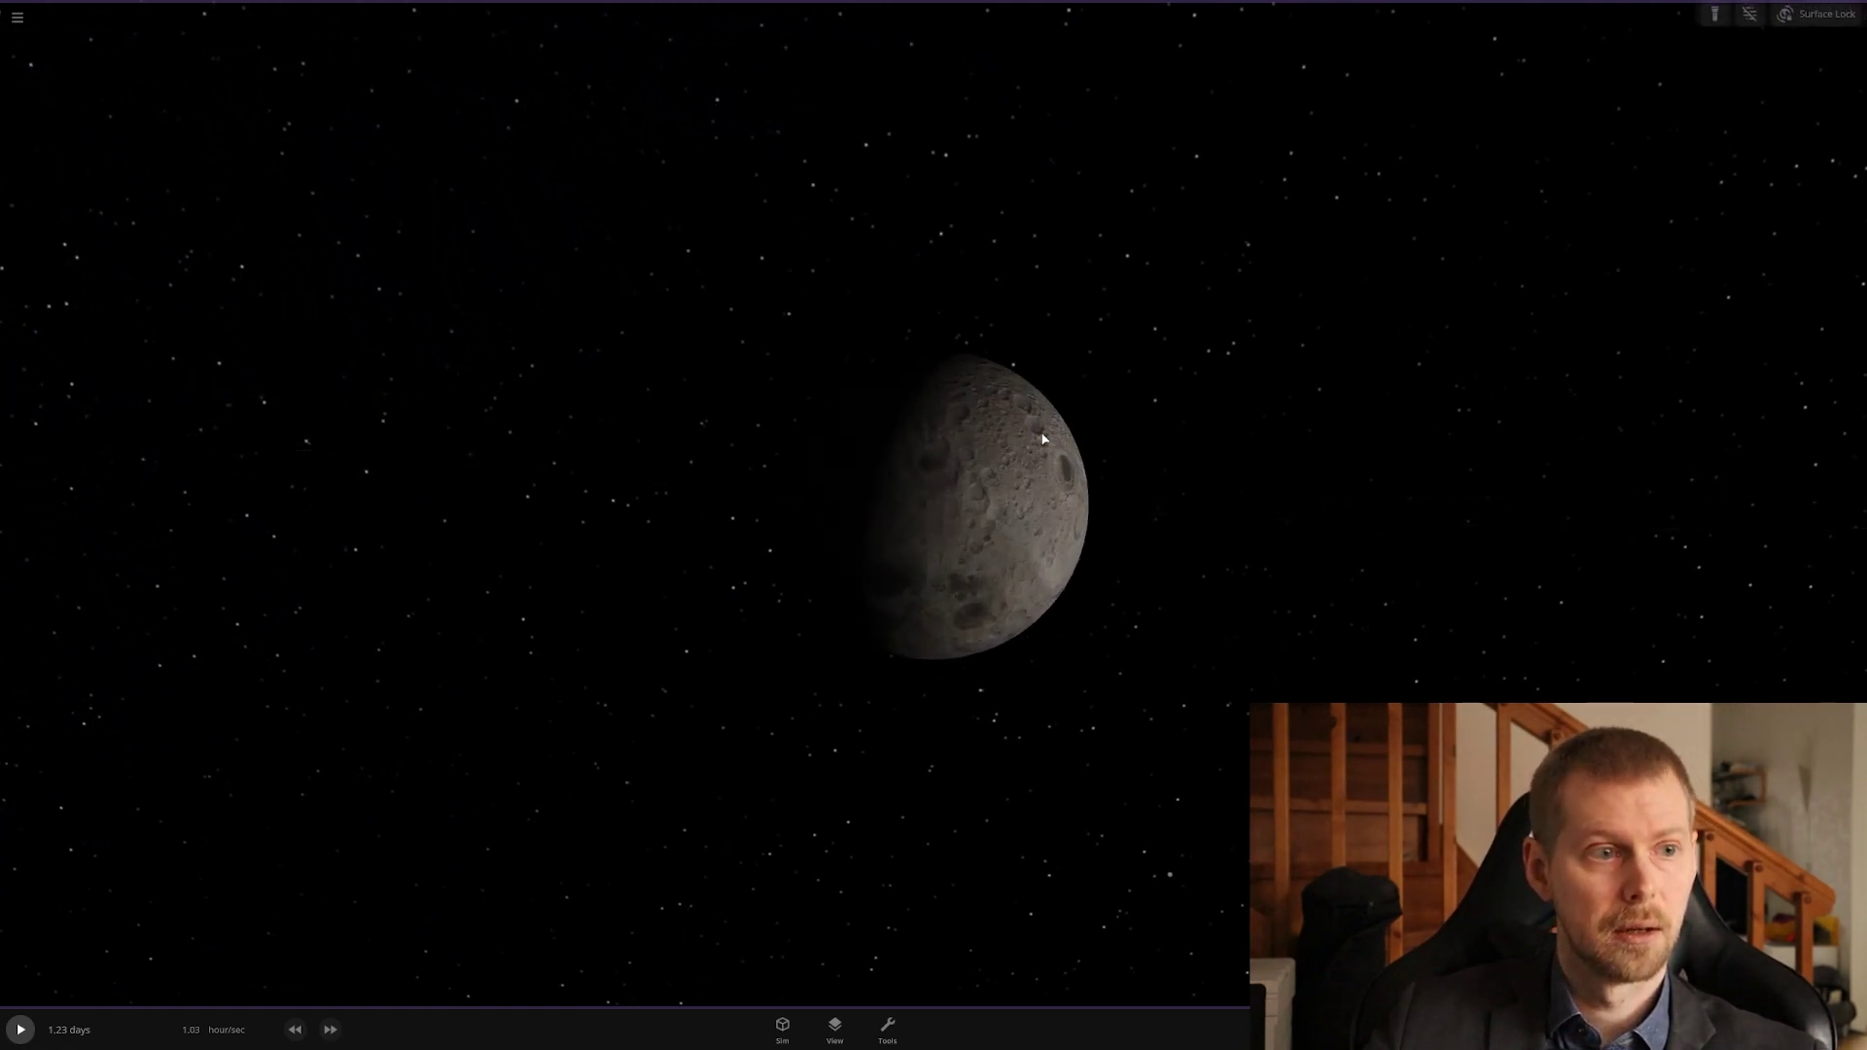
# Roll the view so the Moon's lit side faces up and descend to its surface with Earth above the lunar horizon.
pyautogui.scroll(3, 1043, 414)
pyautogui.moveTo(1041, 432); pyautogui.dragTo(1039, 289)
pyautogui.scroll(-3, 1053, 338)
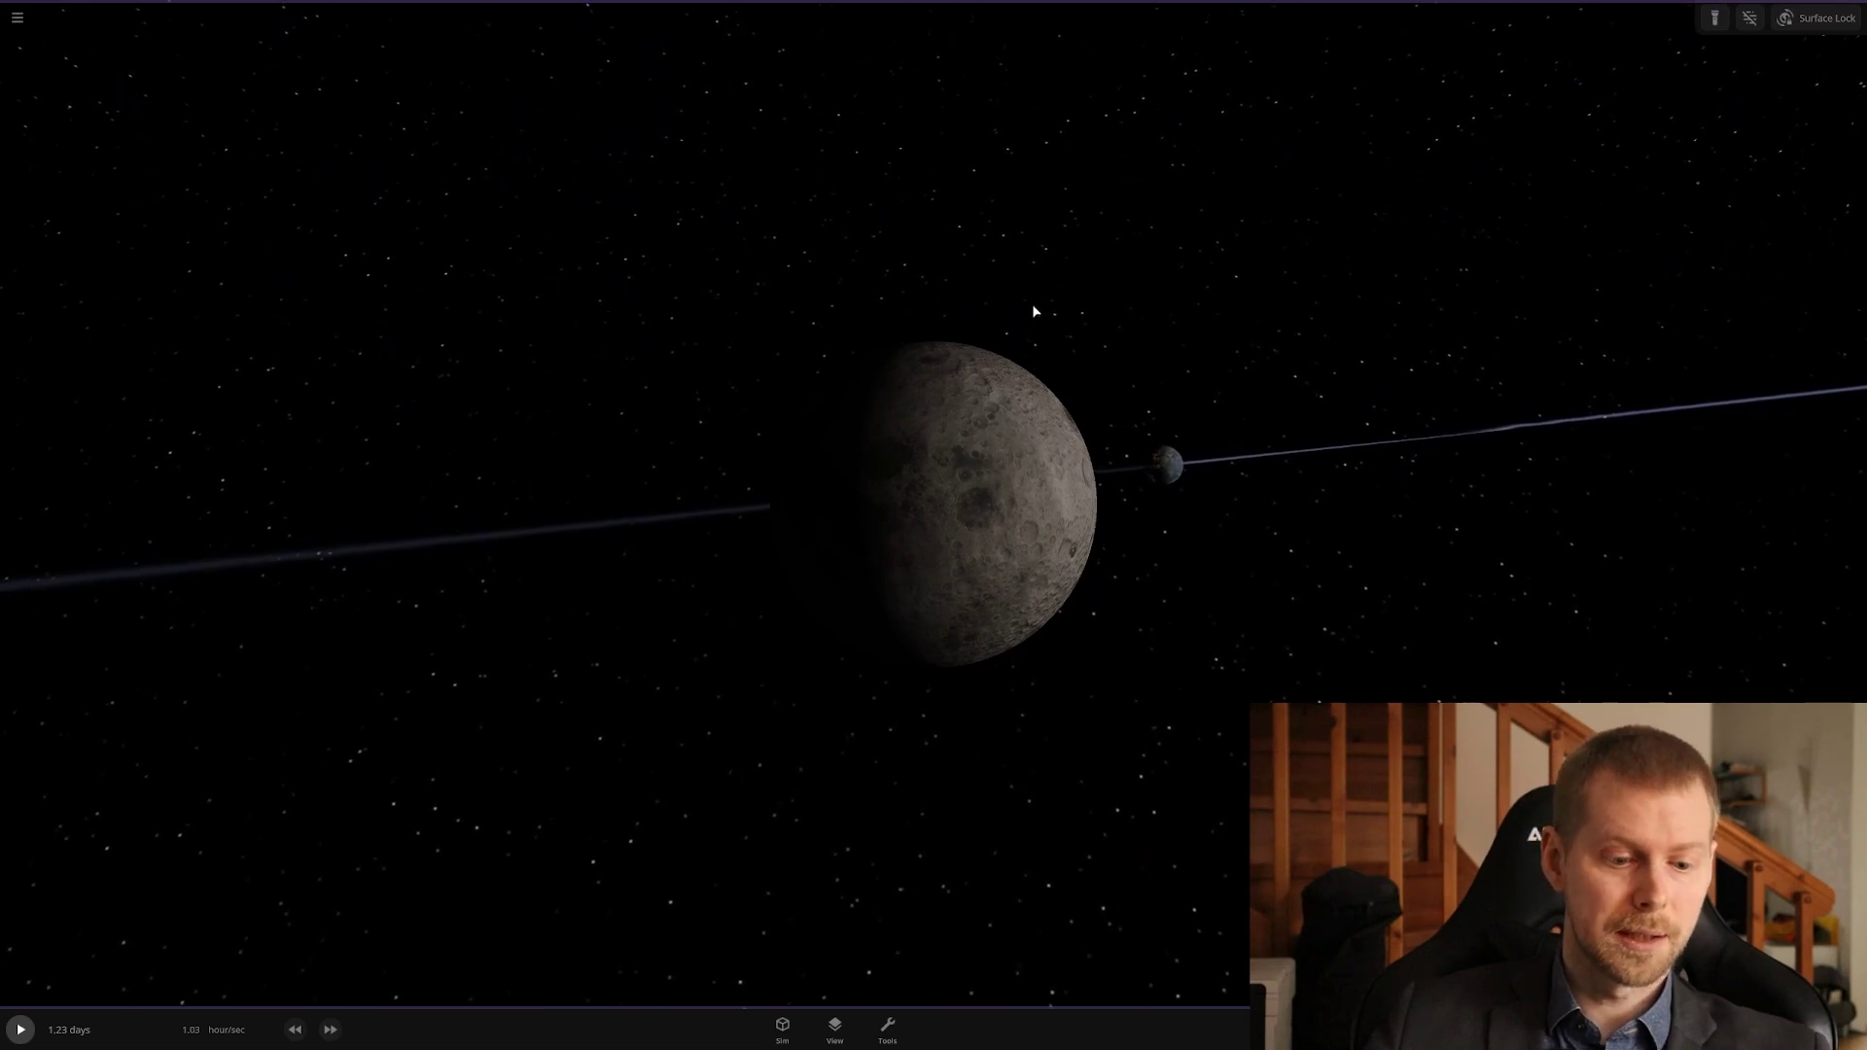
pyautogui.press('r')
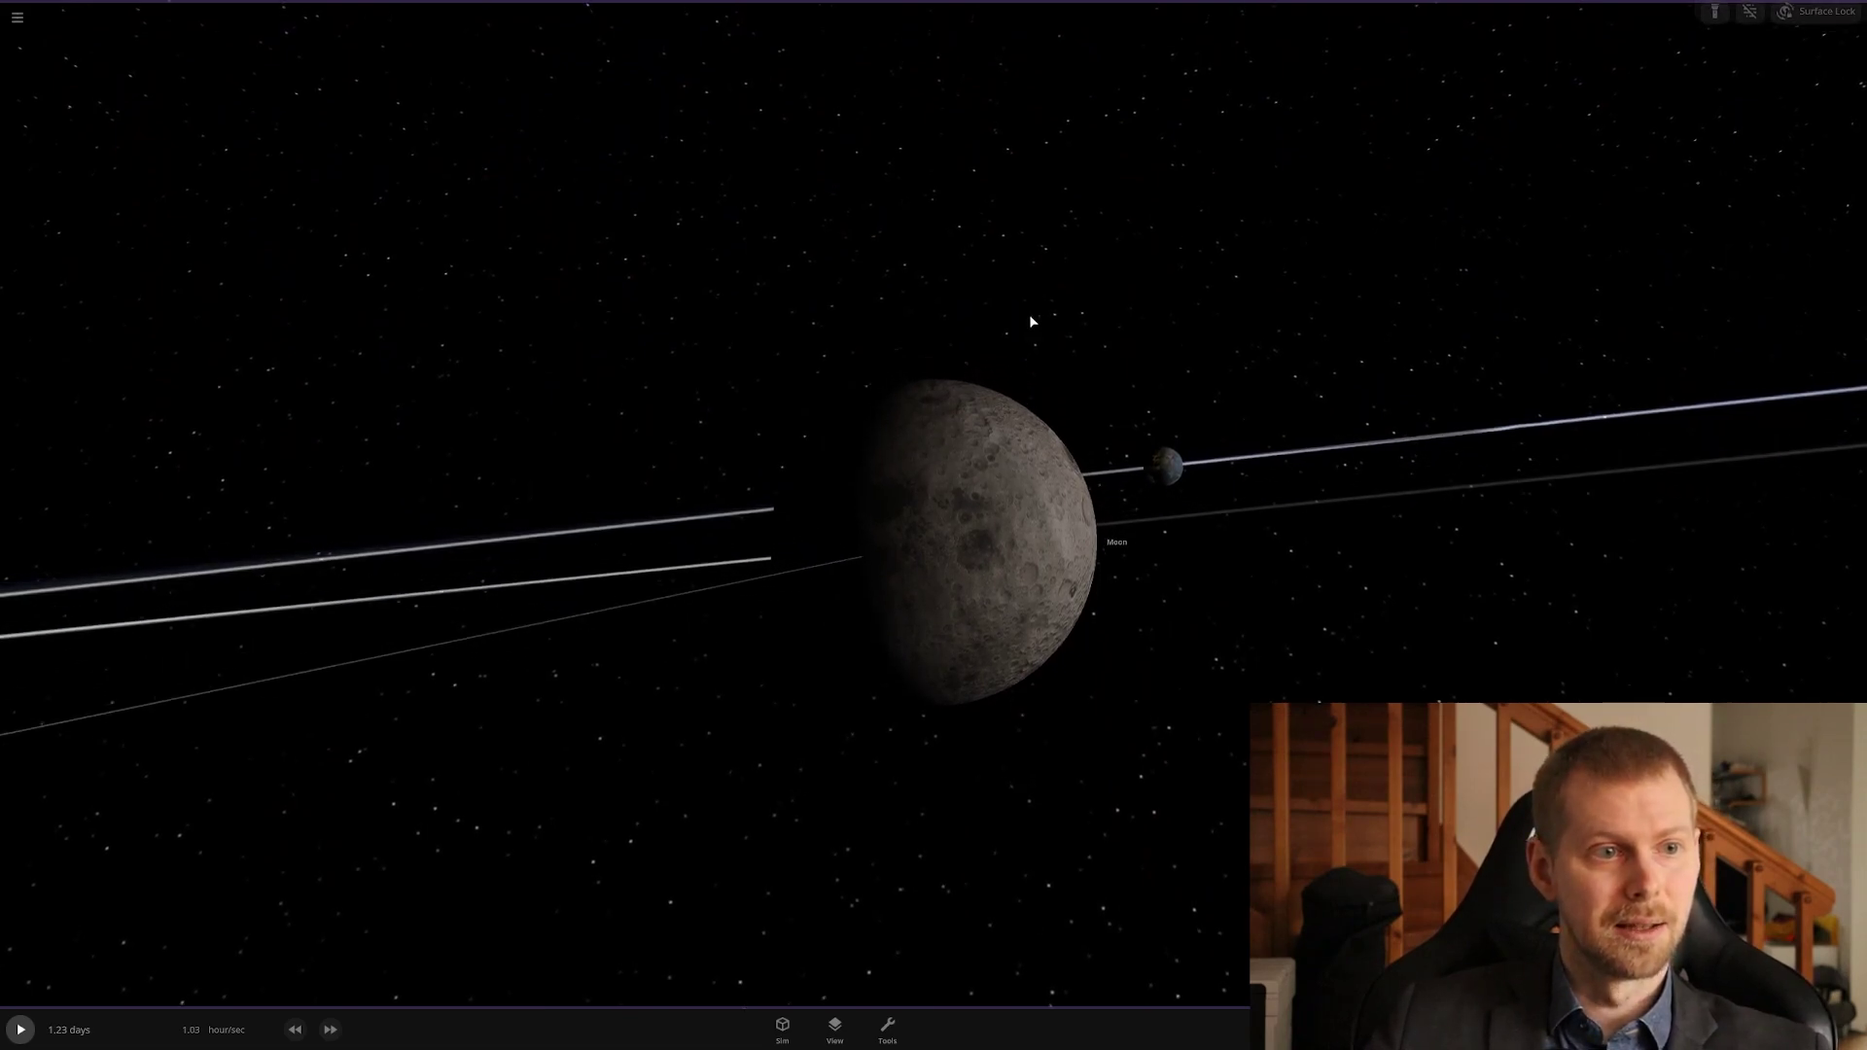
pyautogui.press('e')
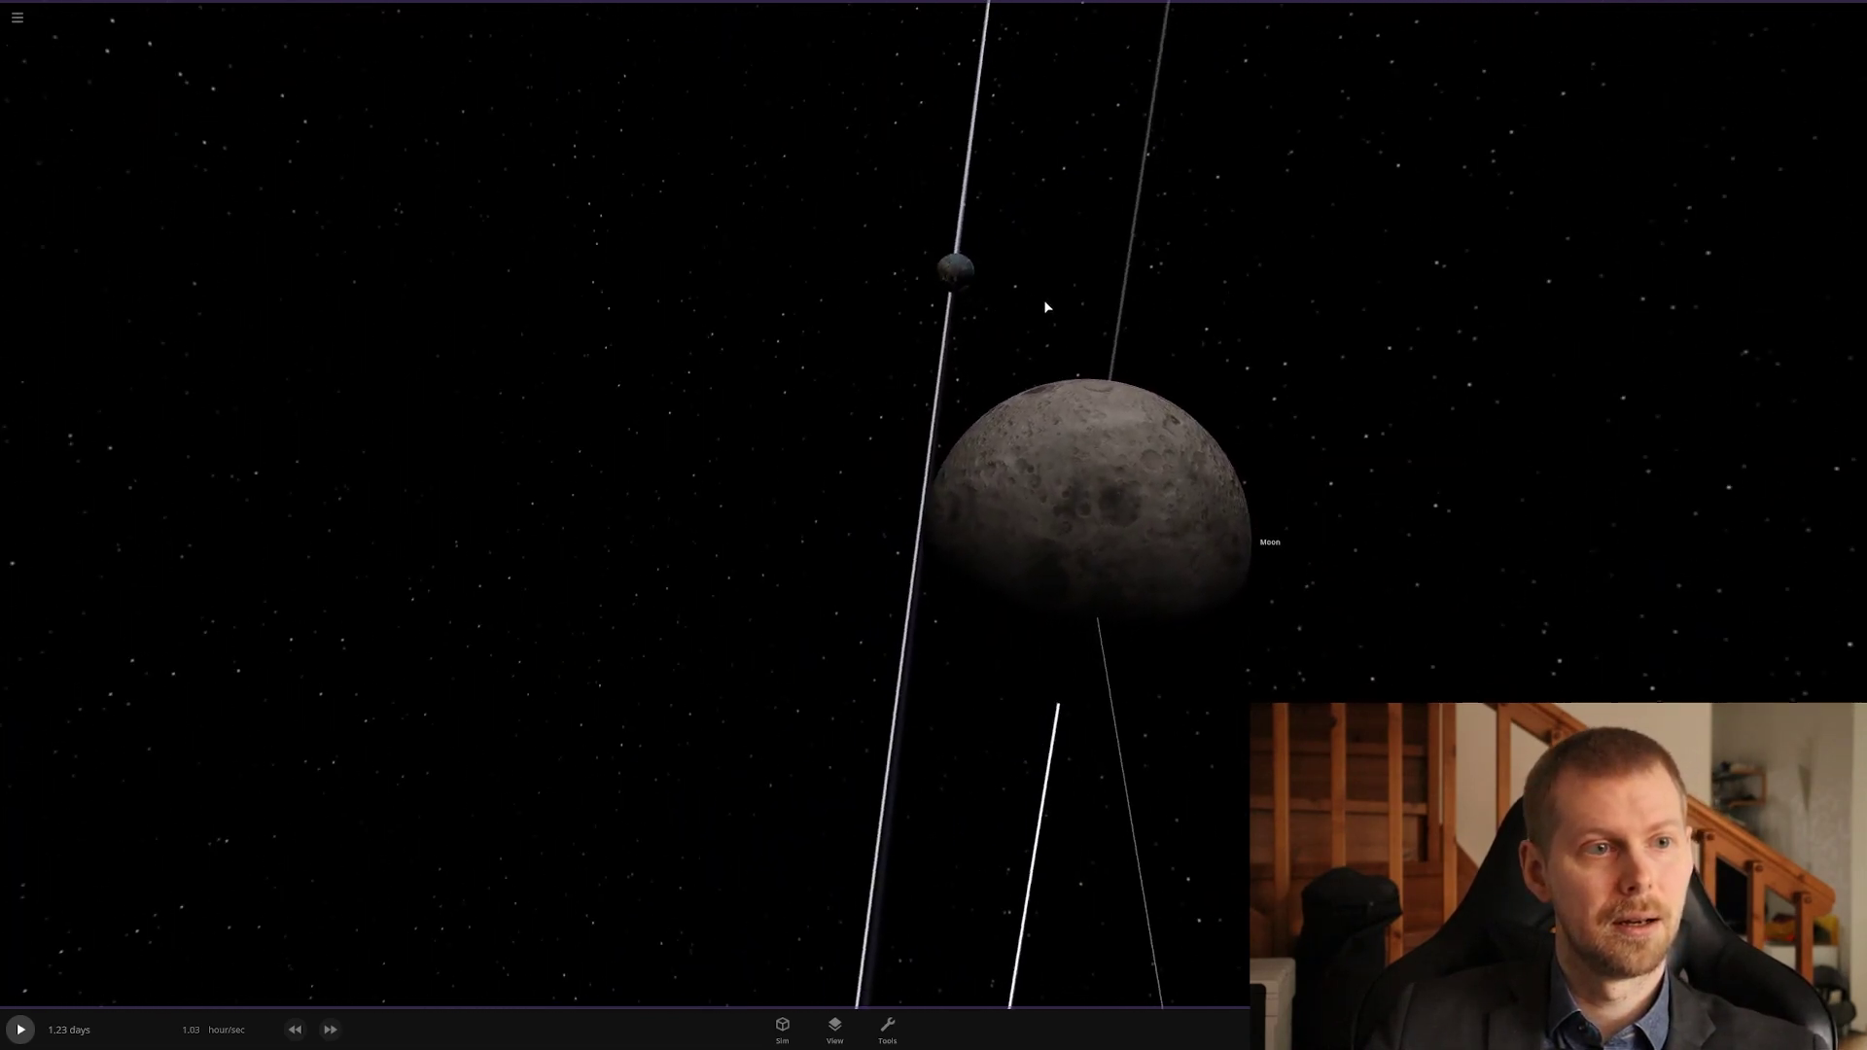
pyautogui.press('w')
pyautogui.moveTo(1046, 304)
pyautogui.mouseDown(button='right')
pyautogui.moveTo(1084, 279)
pyautogui.moveTo(1063, 278)
pyautogui.mouseUp(button='right')
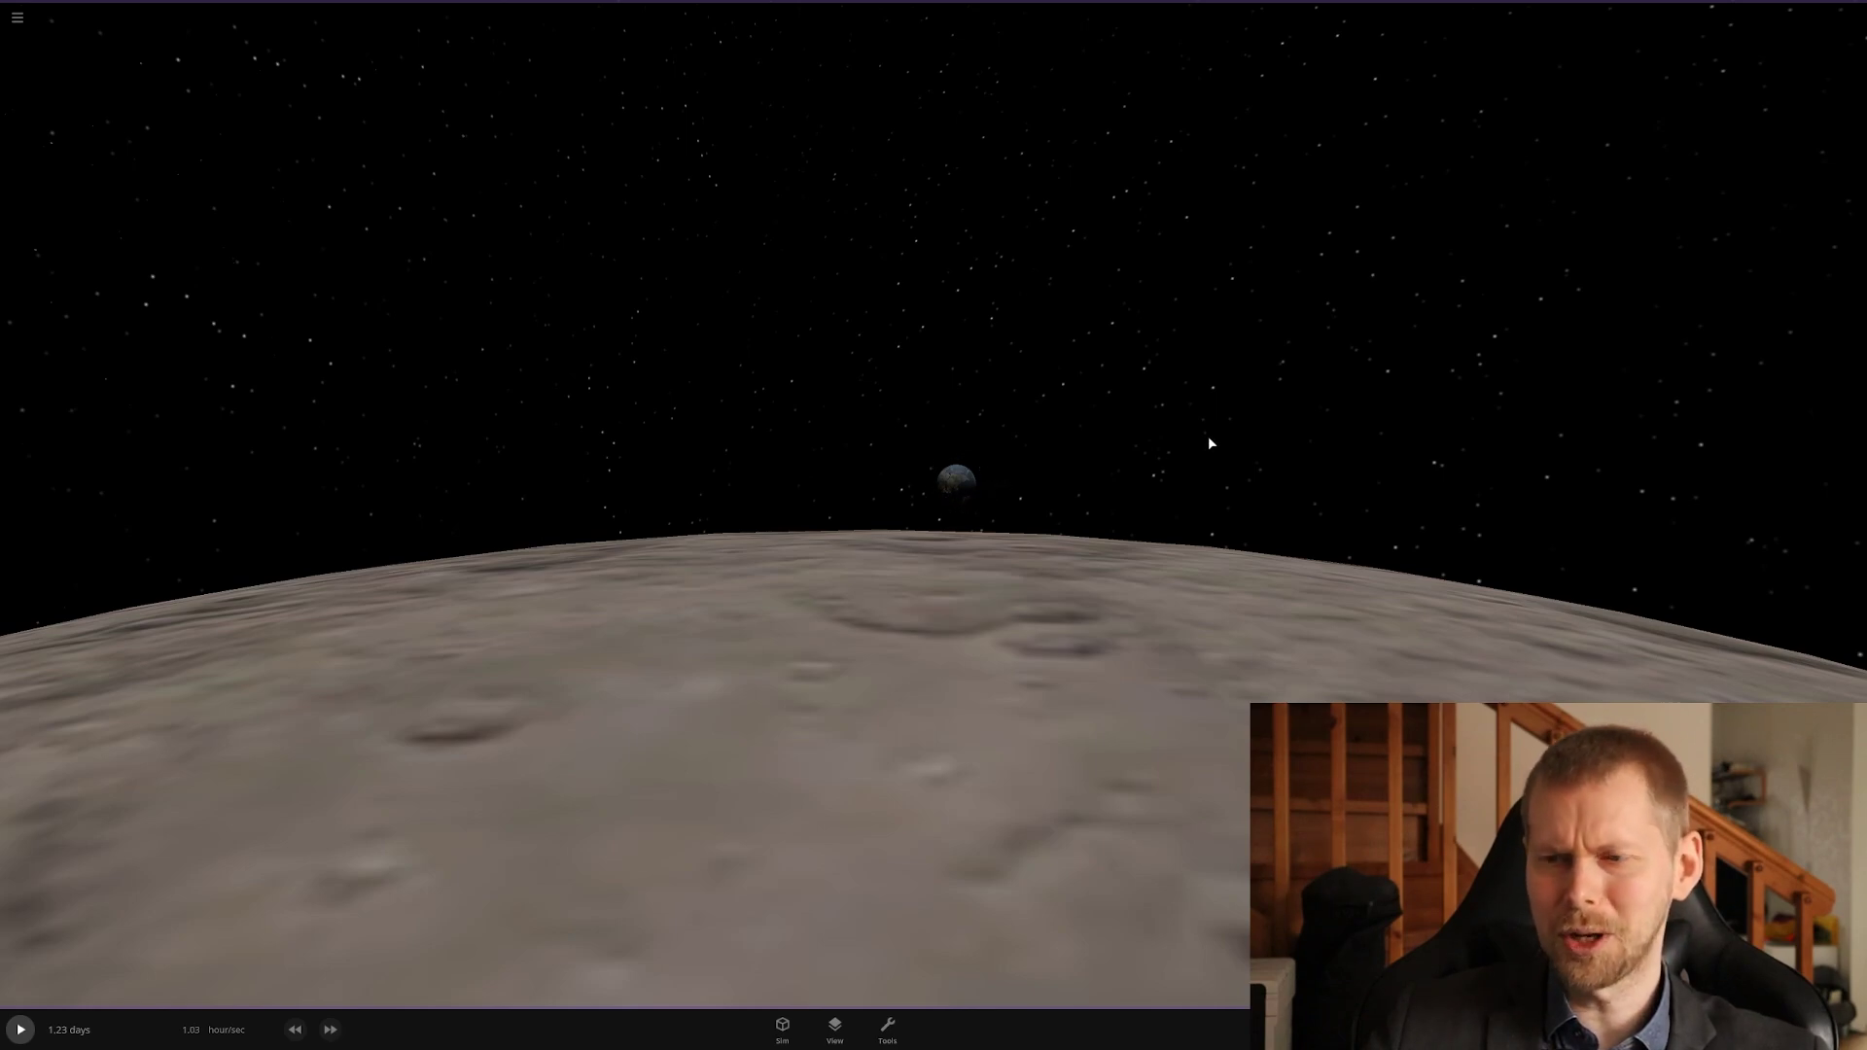
# Pull back from the lunar surface to view the Moon and Earth together, and approach the Moon's cratered lit side again.
pyautogui.scroll(-5, 1153, 424)
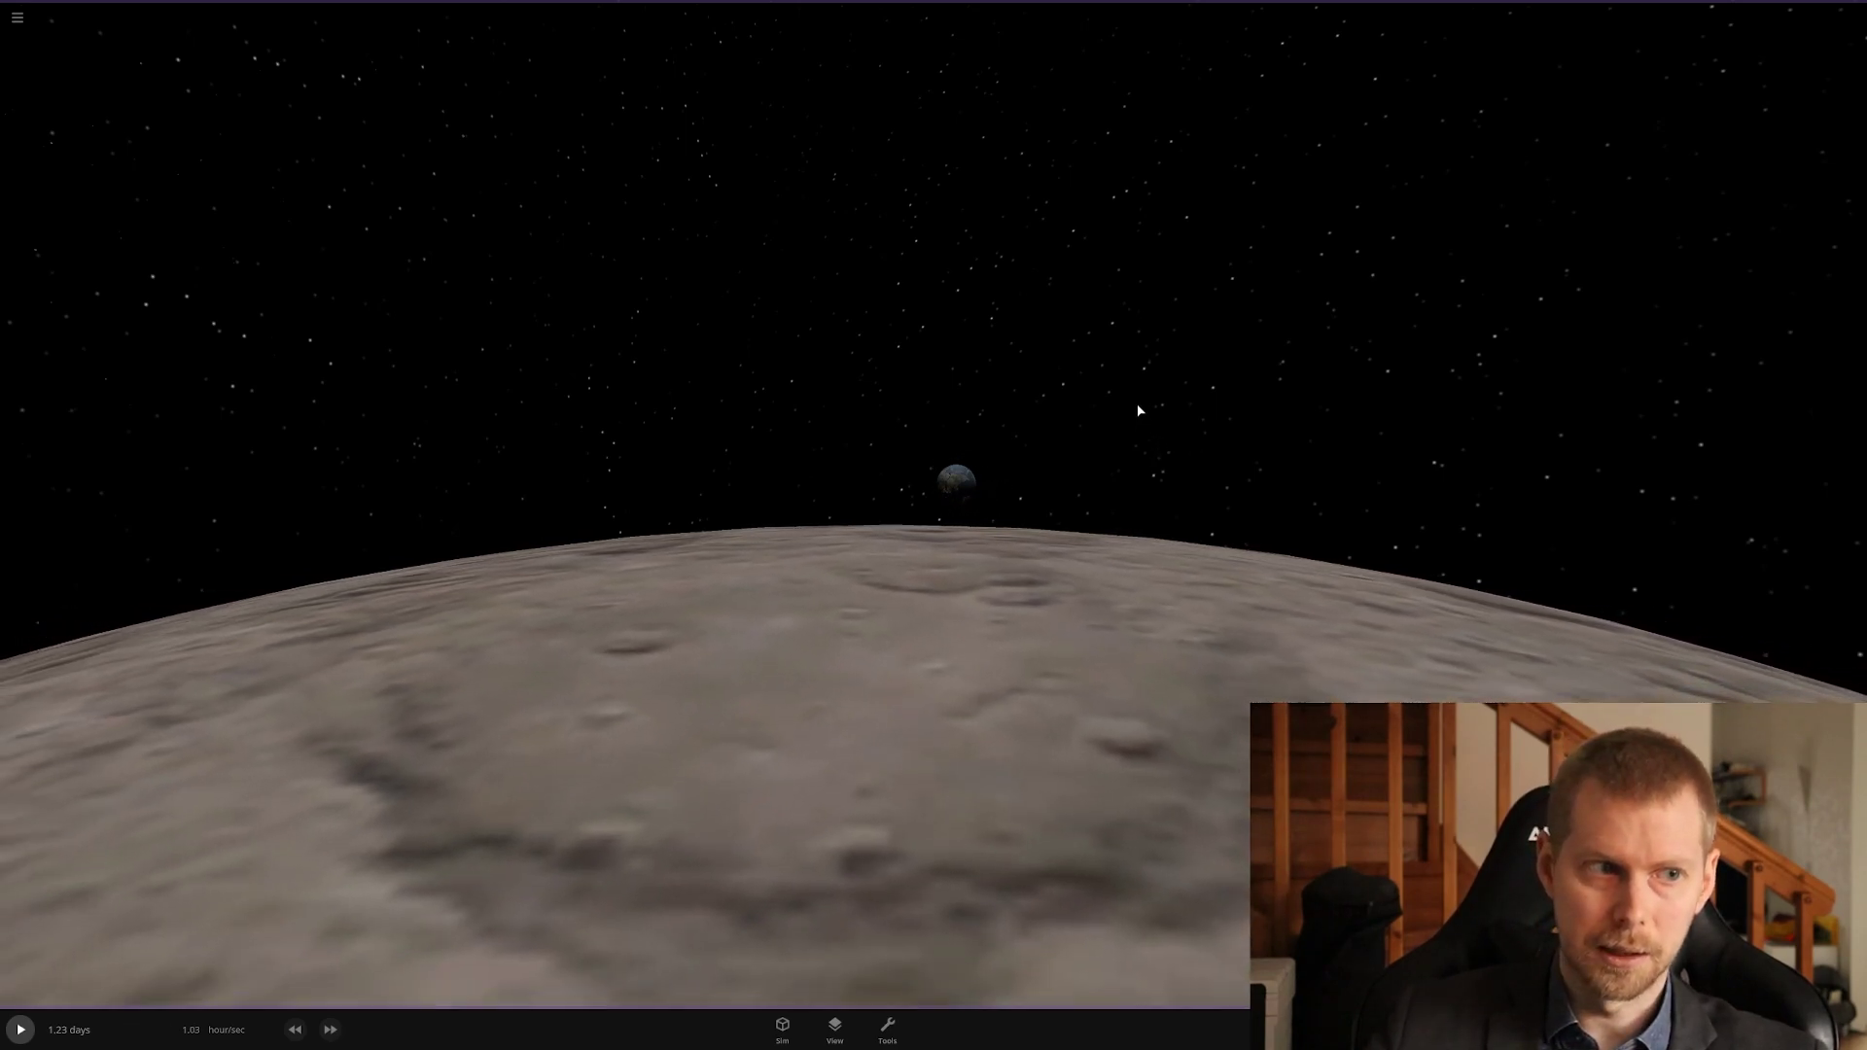
pyautogui.moveTo(1094, 361); pyautogui.dragTo(1089, 435)
pyautogui.scroll(-5, 1089, 434)
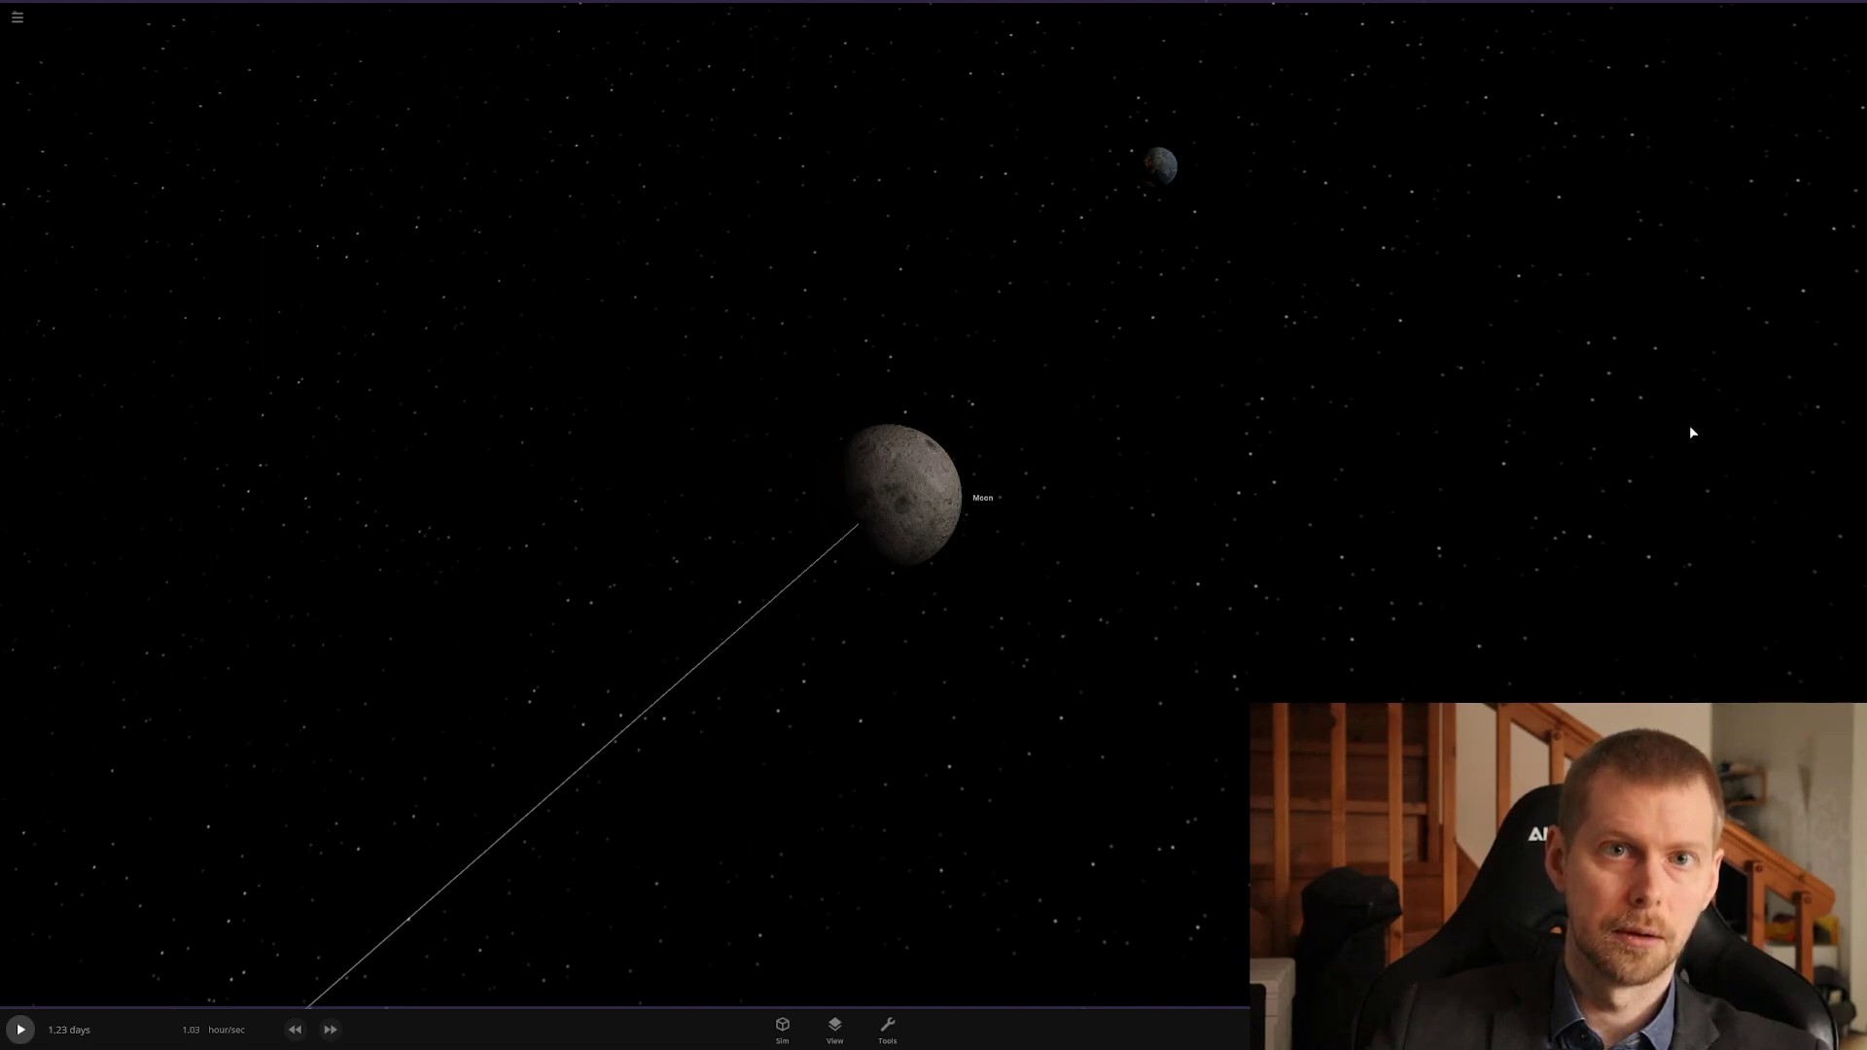
pyautogui.scroll(5, 1376, 469)
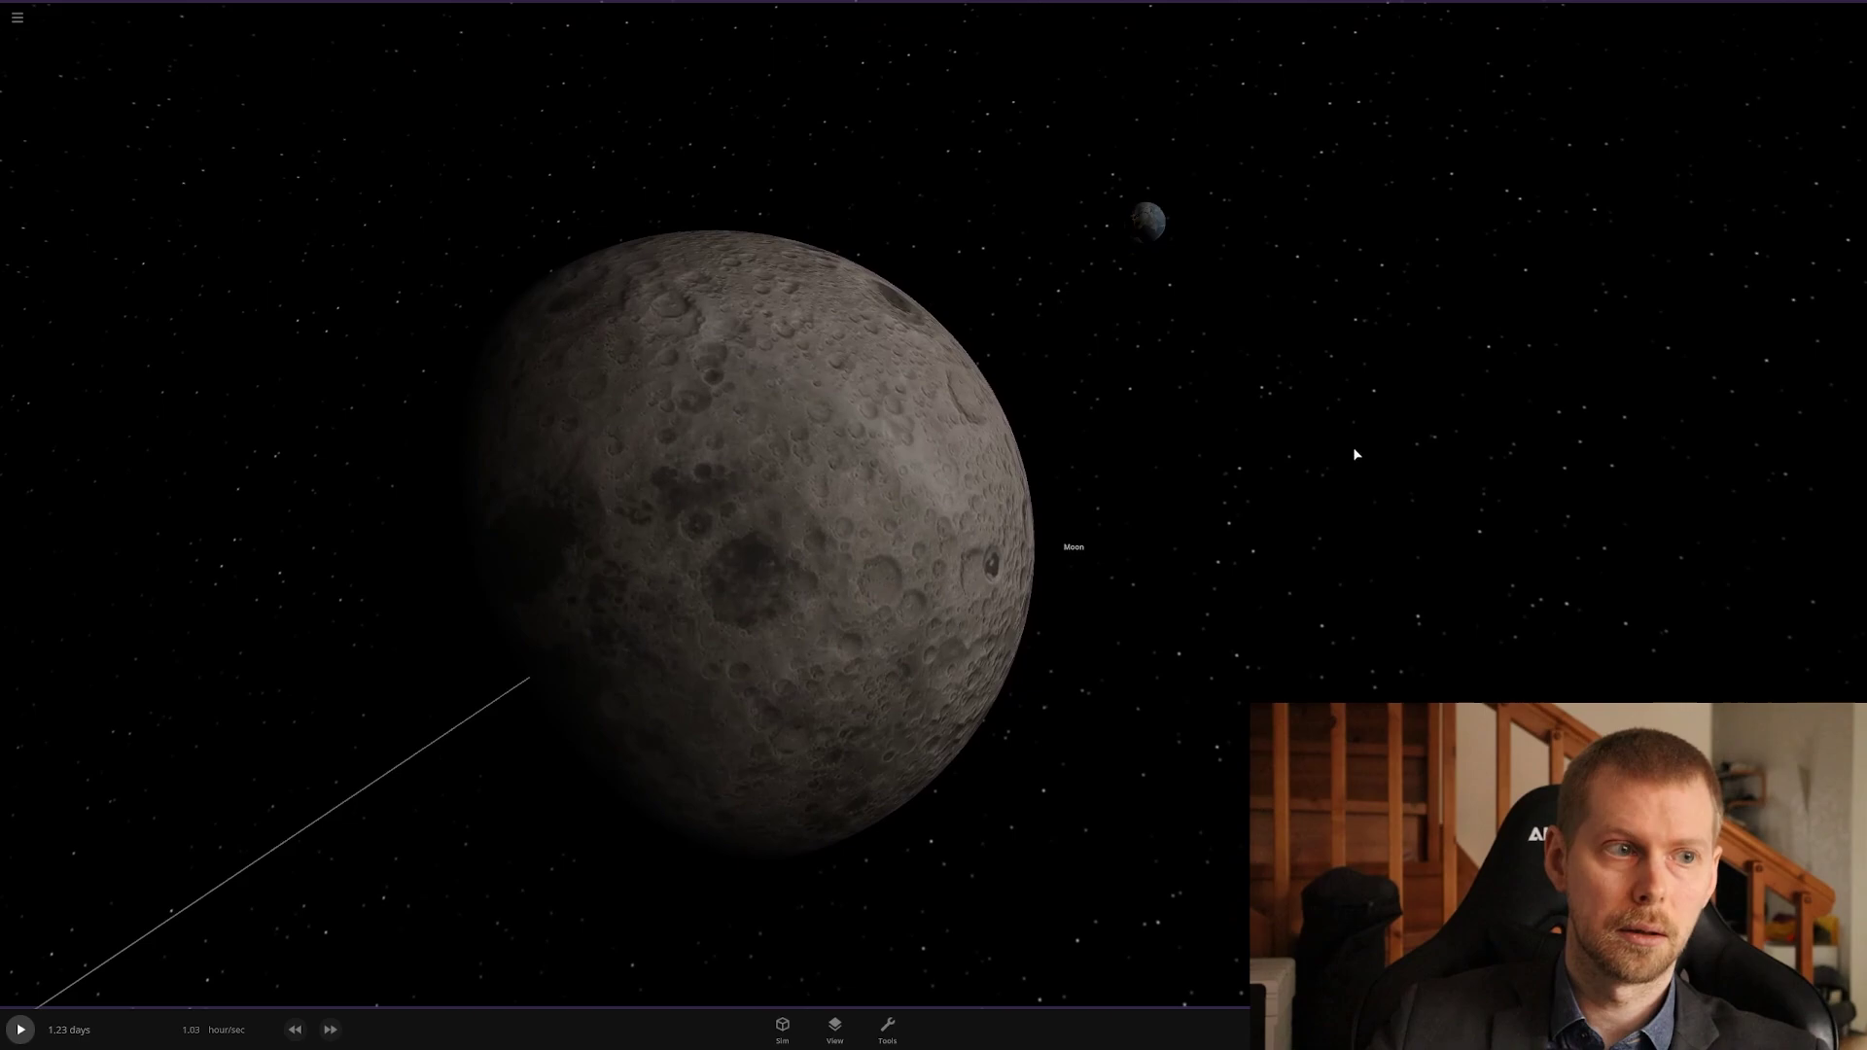
pyautogui.scroll(5, 1251, 467)
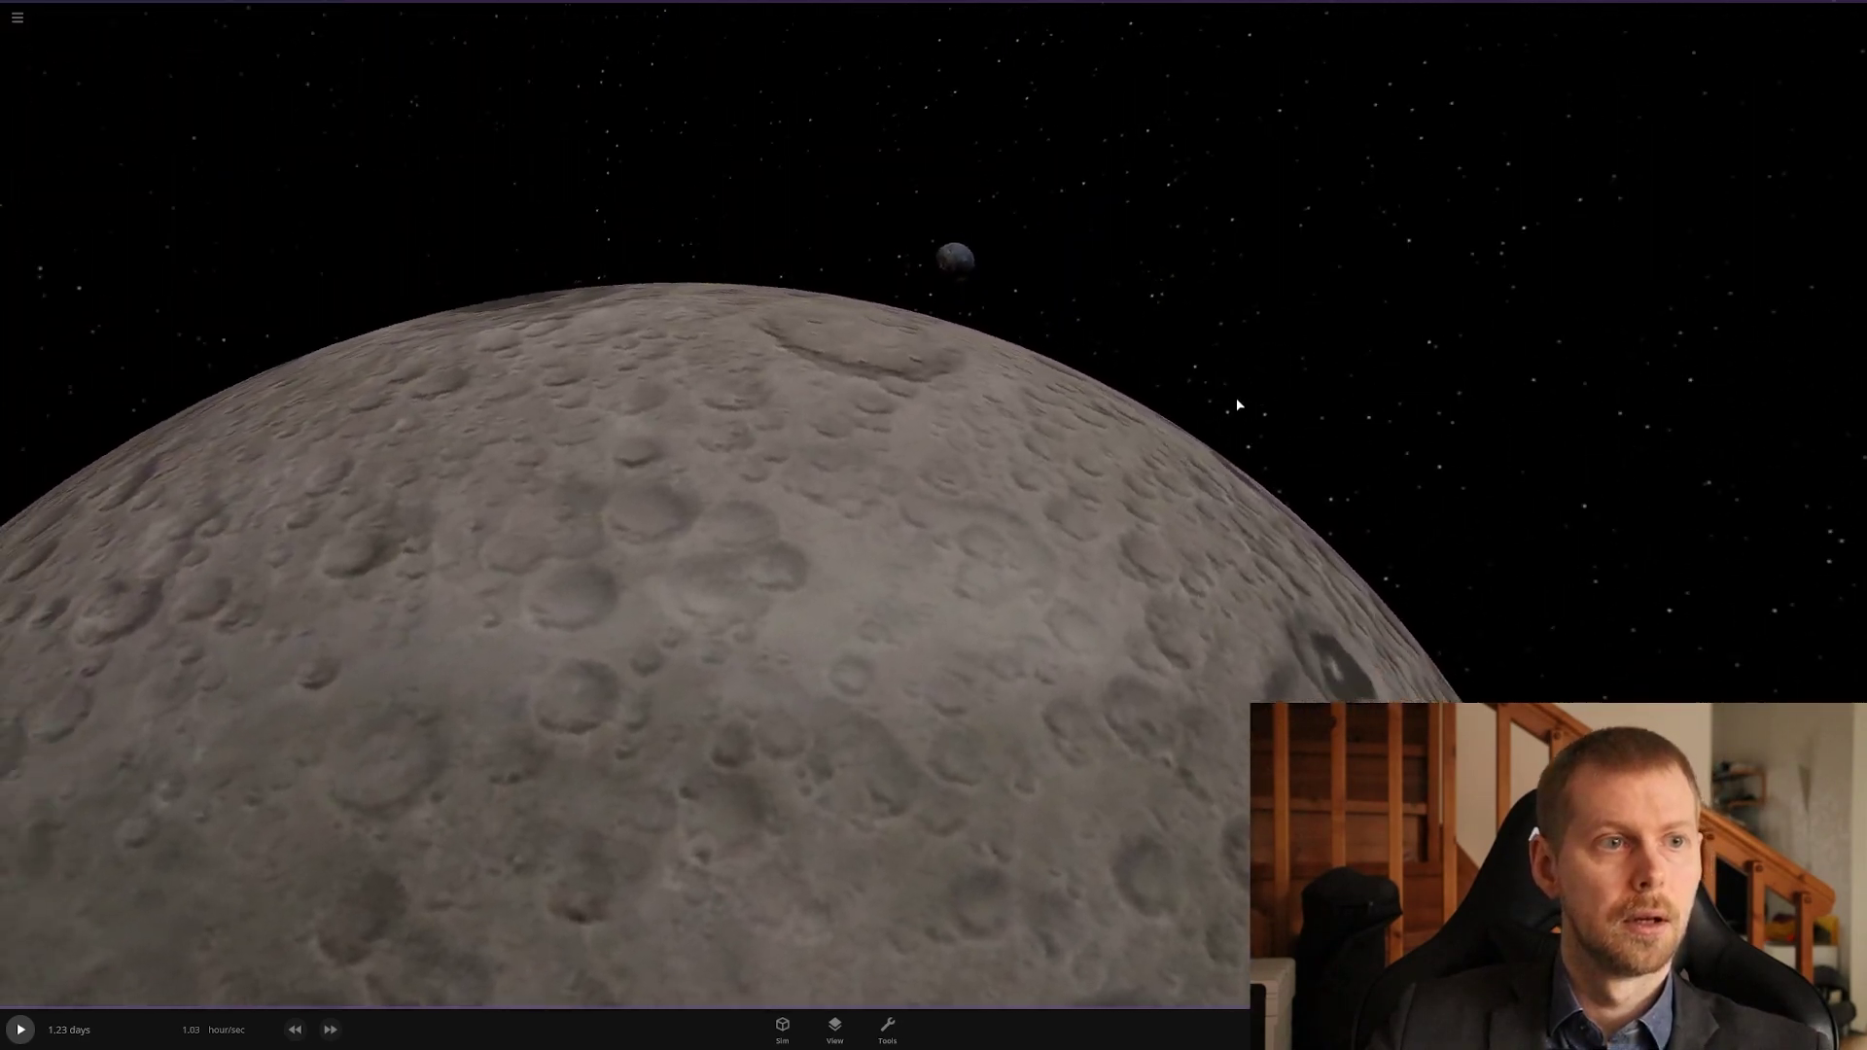
# Level the view low over the Moon's cratered surface, with Earth centred just above the horizon.
pyautogui.moveTo(1237, 405); pyautogui.dragTo(1316, 293, button='right')
pyautogui.scroll(2, 1316, 293)
pyautogui.press('e')
pyautogui.press('q')
pyautogui.moveTo(1200, 331); pyautogui.dragTo(1216, 321, button='right')
pyautogui.scroll(2, 1220, 329)
pyautogui.moveTo(1220, 364)
pyautogui.mouseDown()
pyautogui.moveTo(1246, 366)
pyautogui.moveTo(1223, 377)
pyautogui.mouseUp()
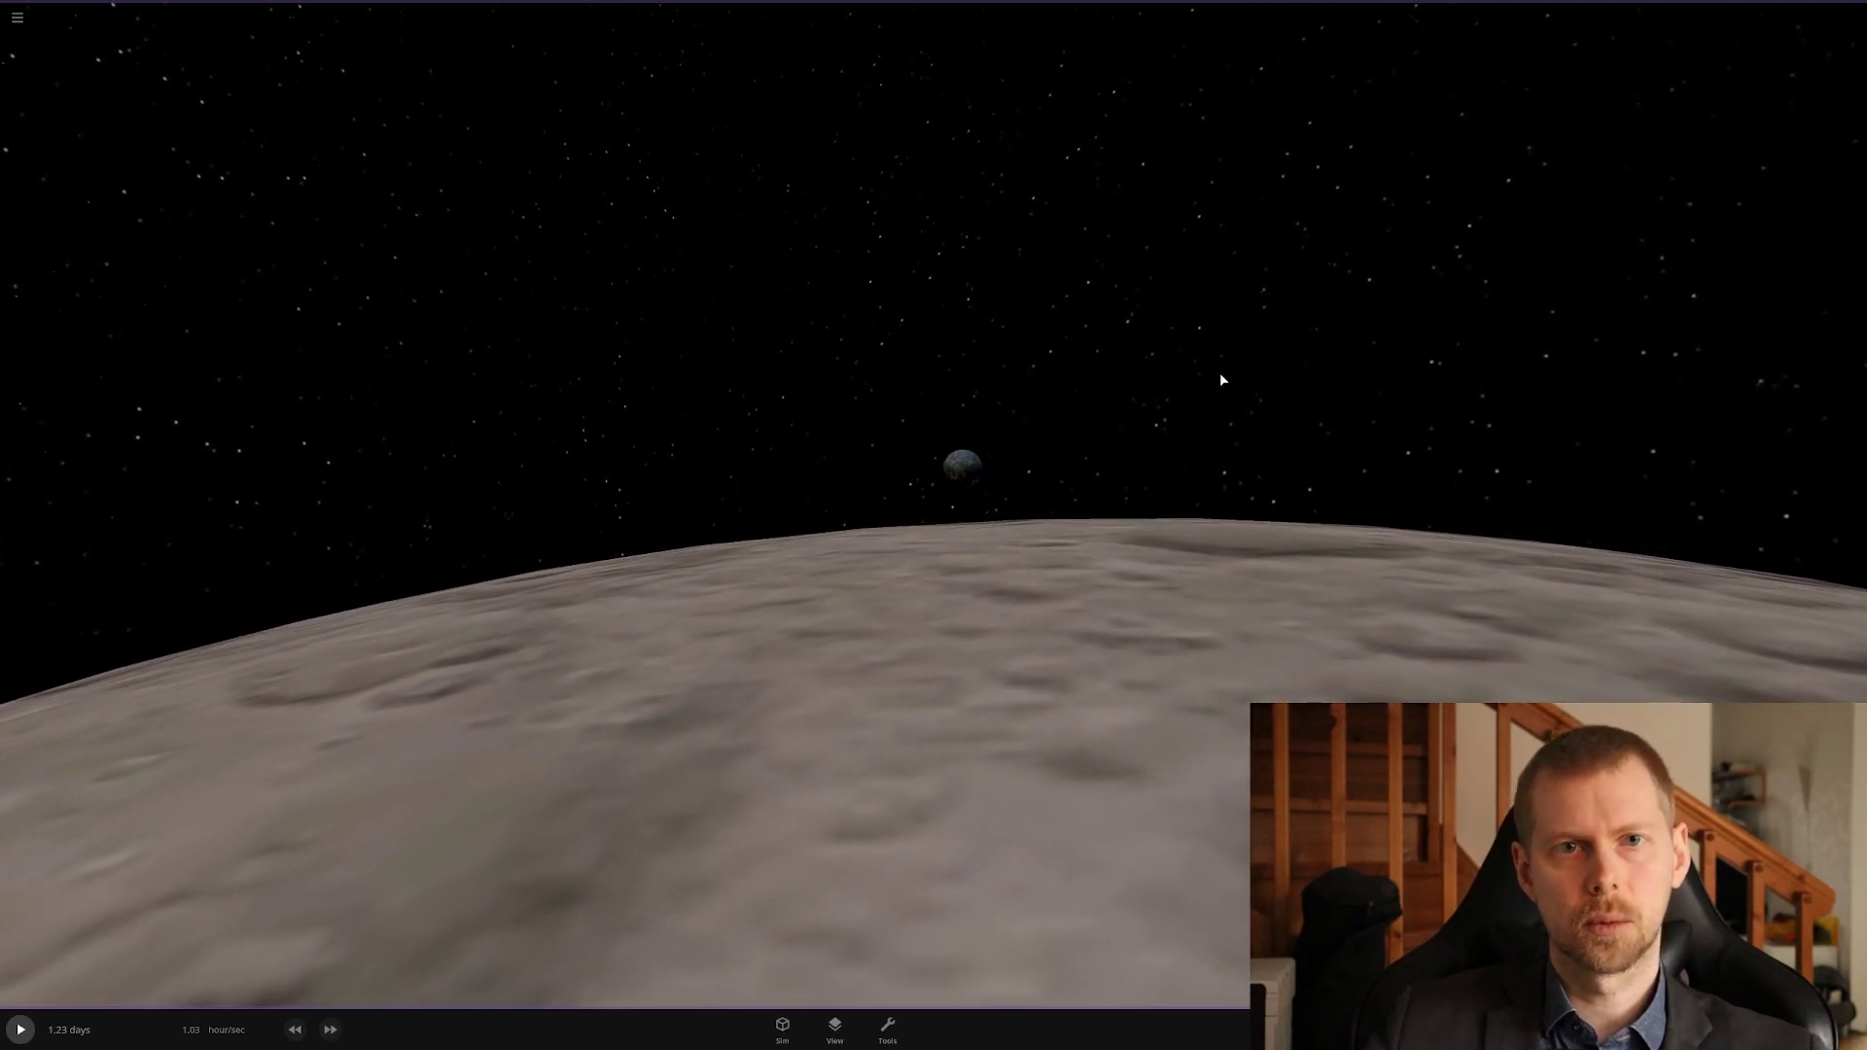